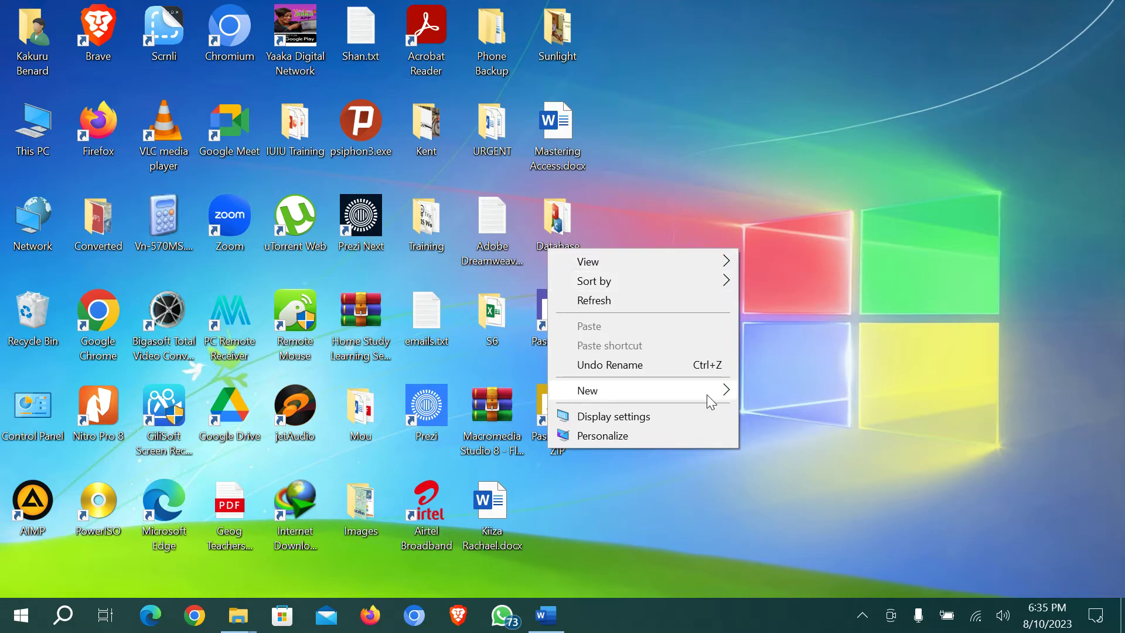
Create a folder named Brochure on the desktop and open it
mouse_move(708, 396)
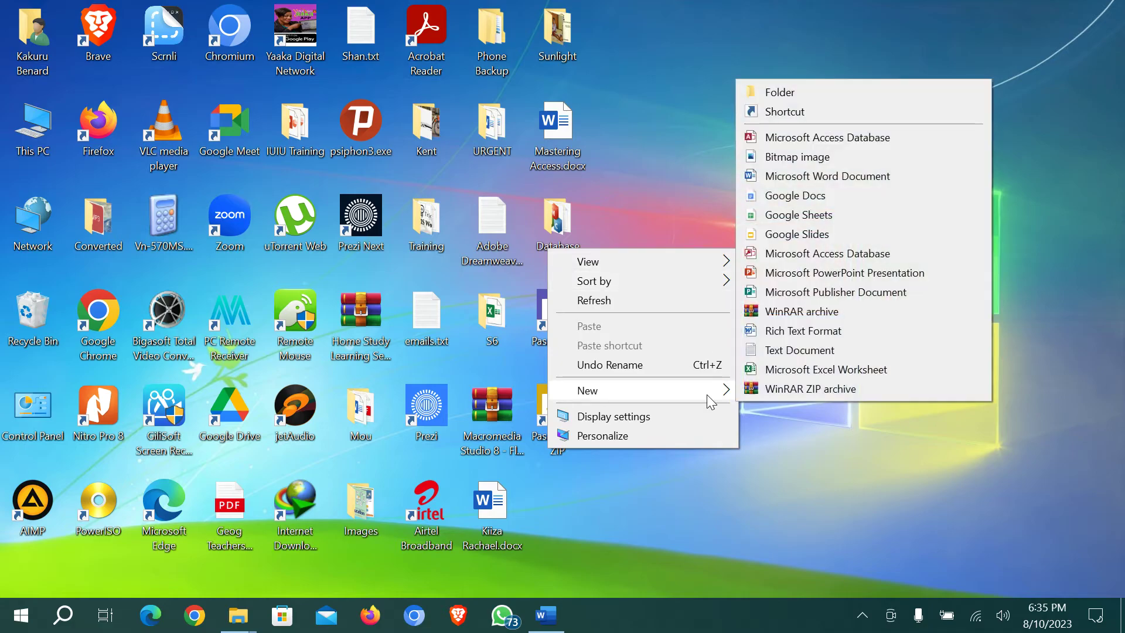
left_click(807, 93)
type("Brochure")
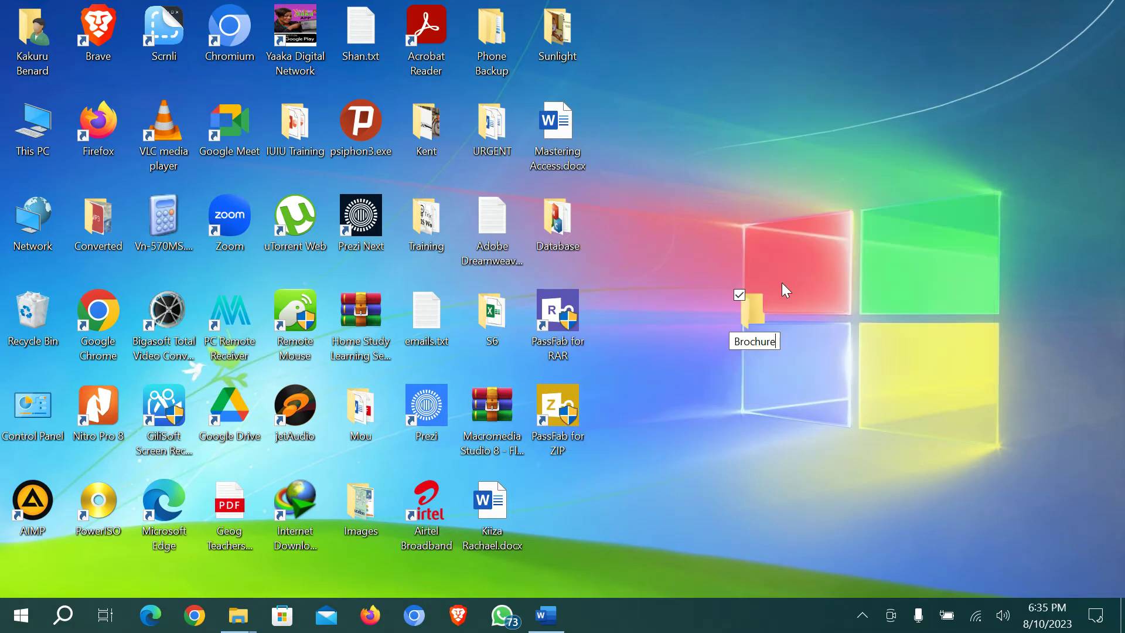
key("Return")
double_click(752, 317)
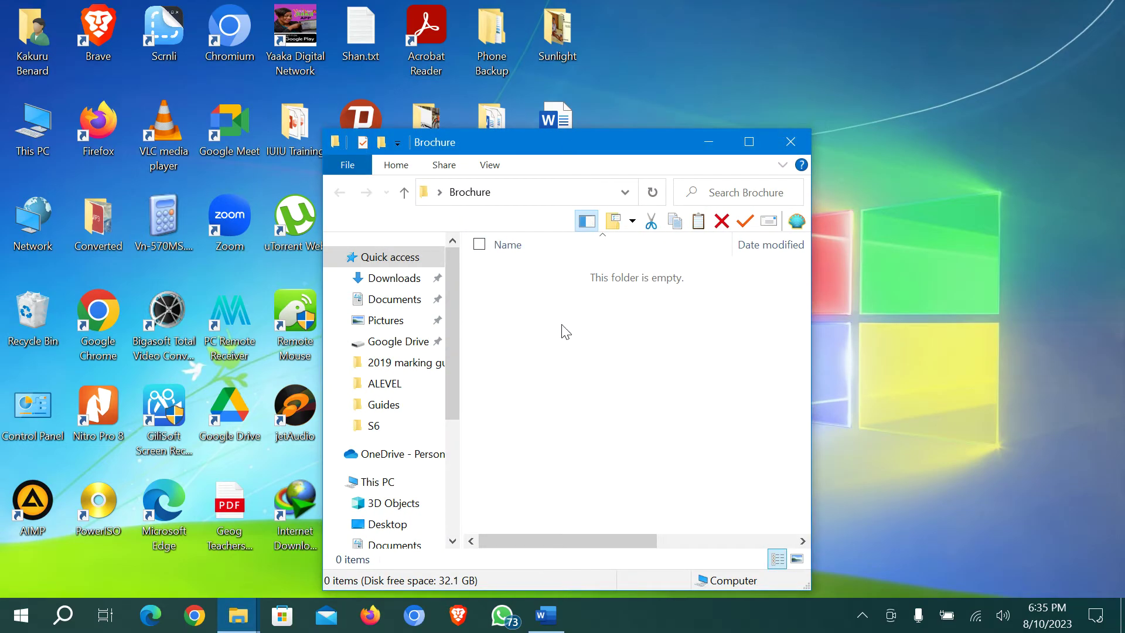
Create a new Publisher document named Brochure.pub in the folder and open it
right_click(554, 352)
mouse_move(535, 311)
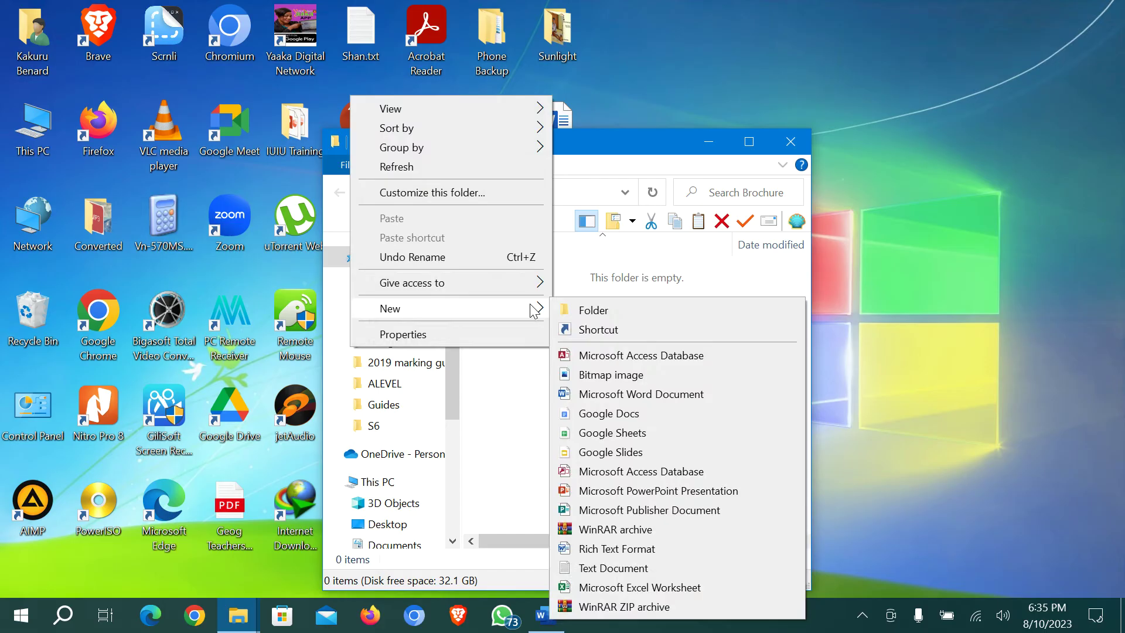
left_click(639, 510)
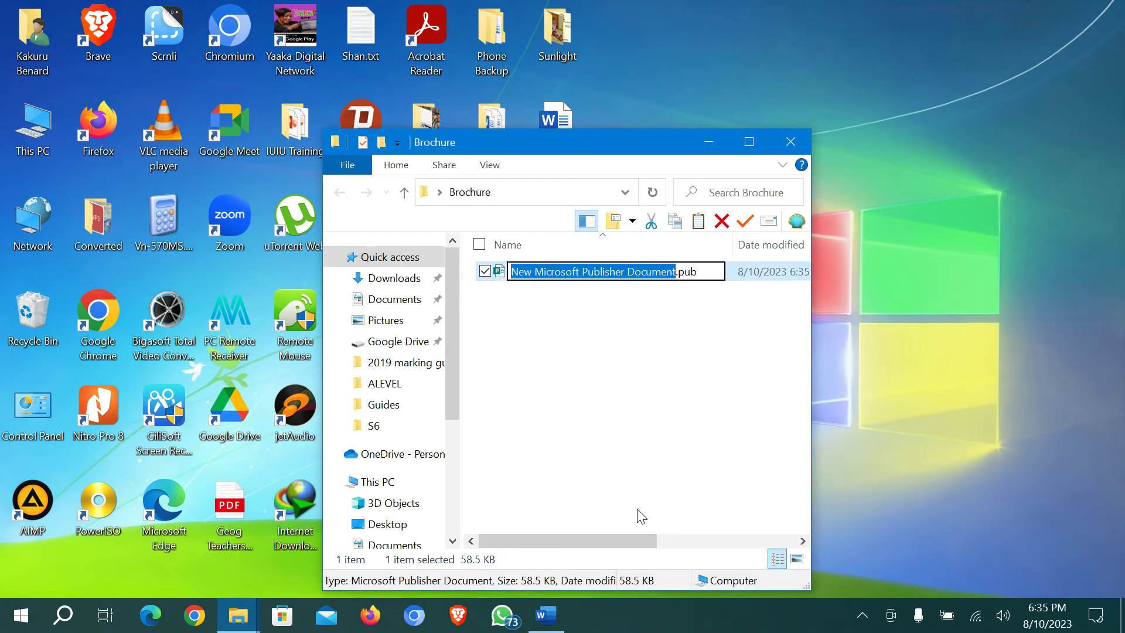
type("Brochure")
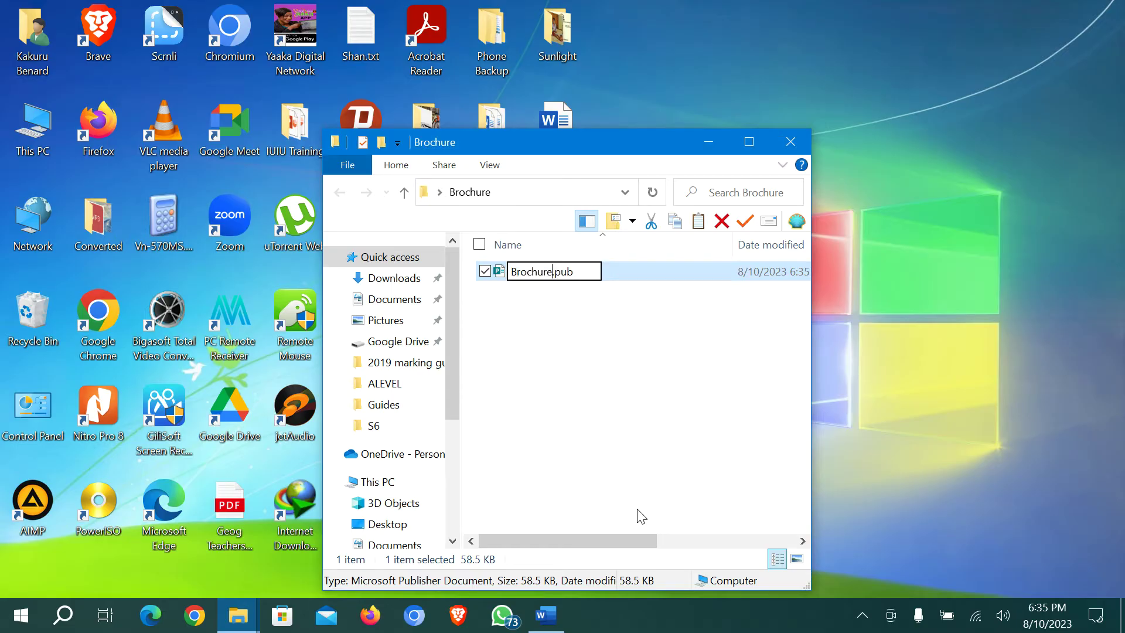
key("Return")
key("Return")
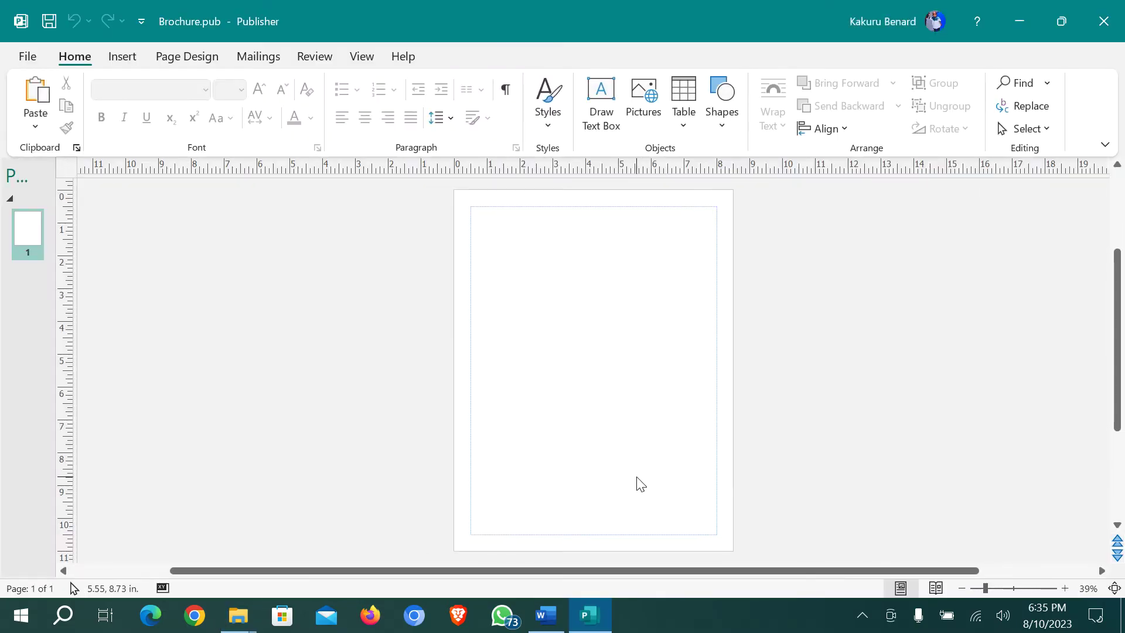
Bring up the Word assignment and read the company contact details
left_click(546, 615)
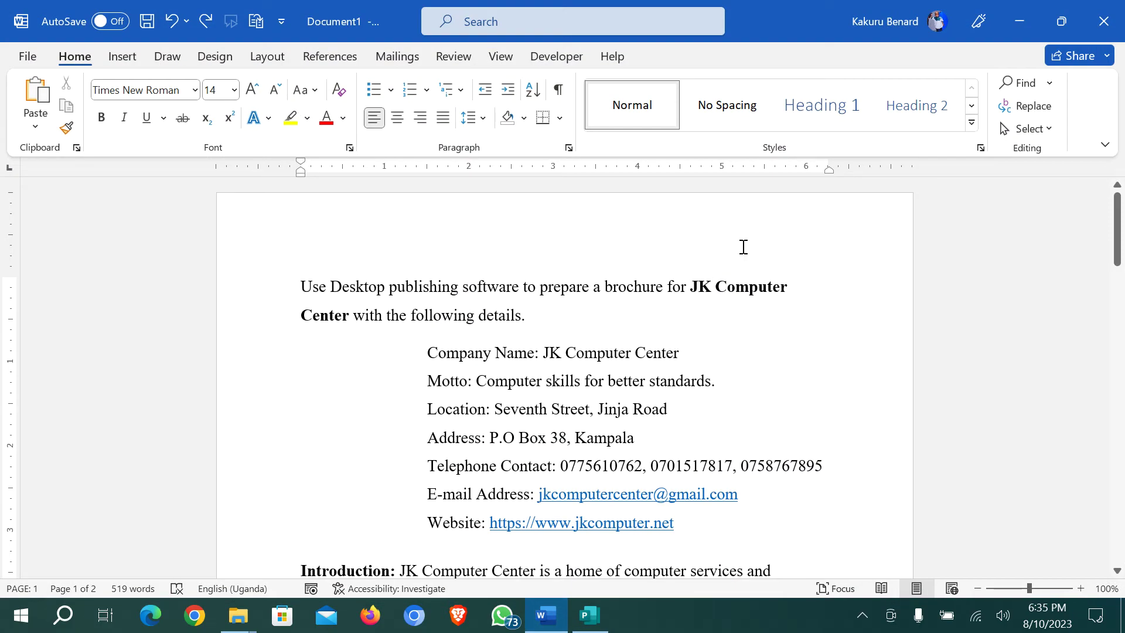
left_click(743, 247)
scroll(692, 284, "down", 1)
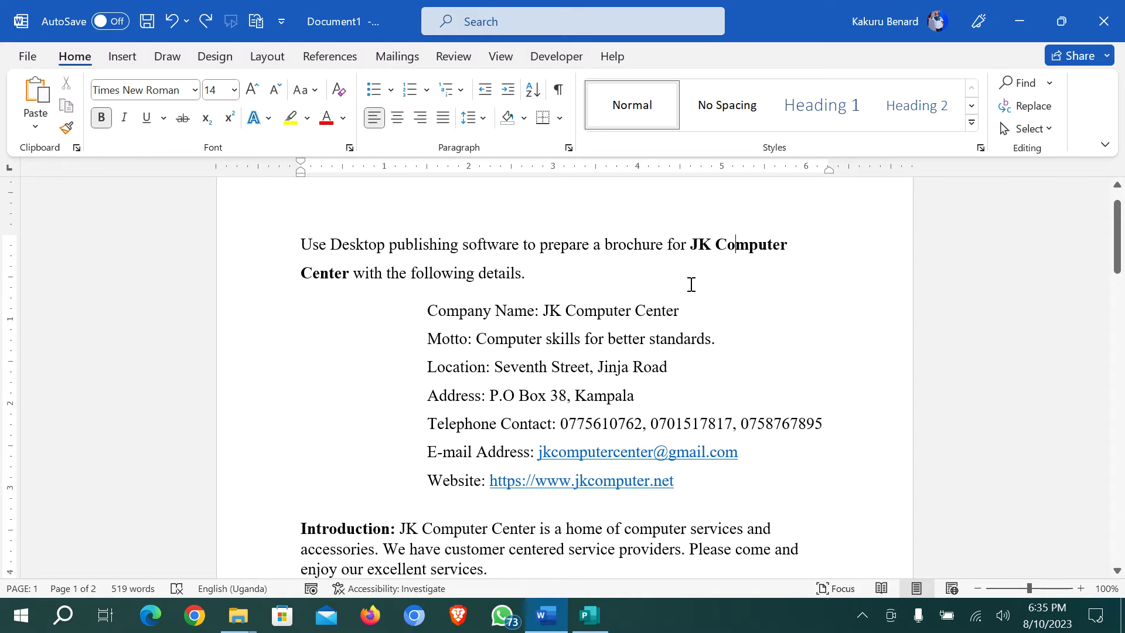
scroll(435, 300, "down", 1)
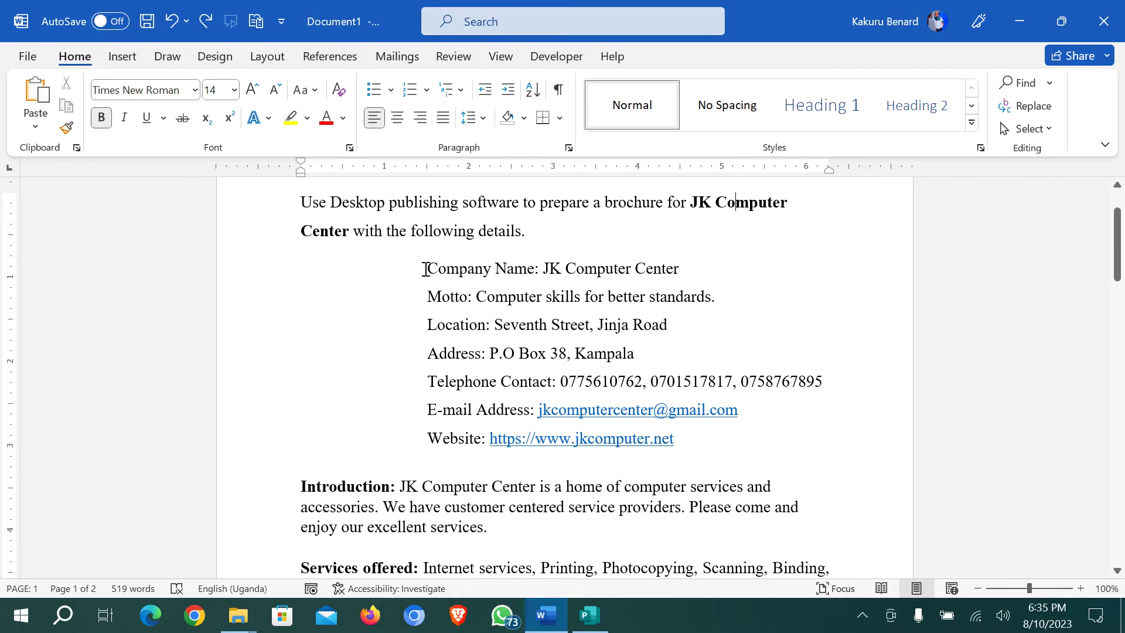
left_click_drag(427, 268, 688, 435)
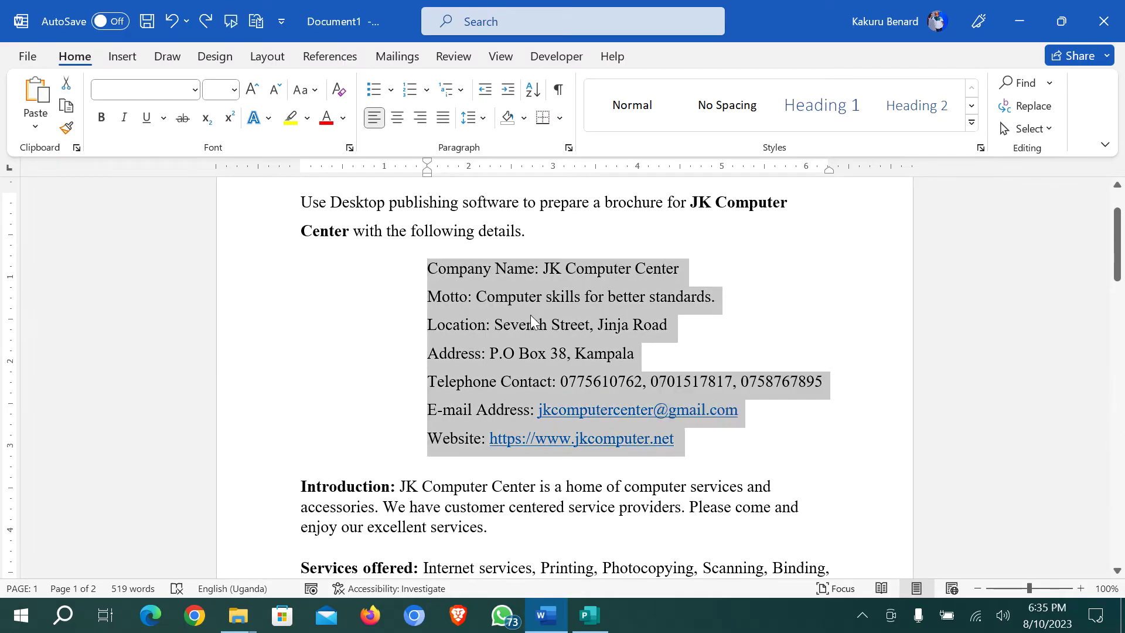
left_click(520, 272)
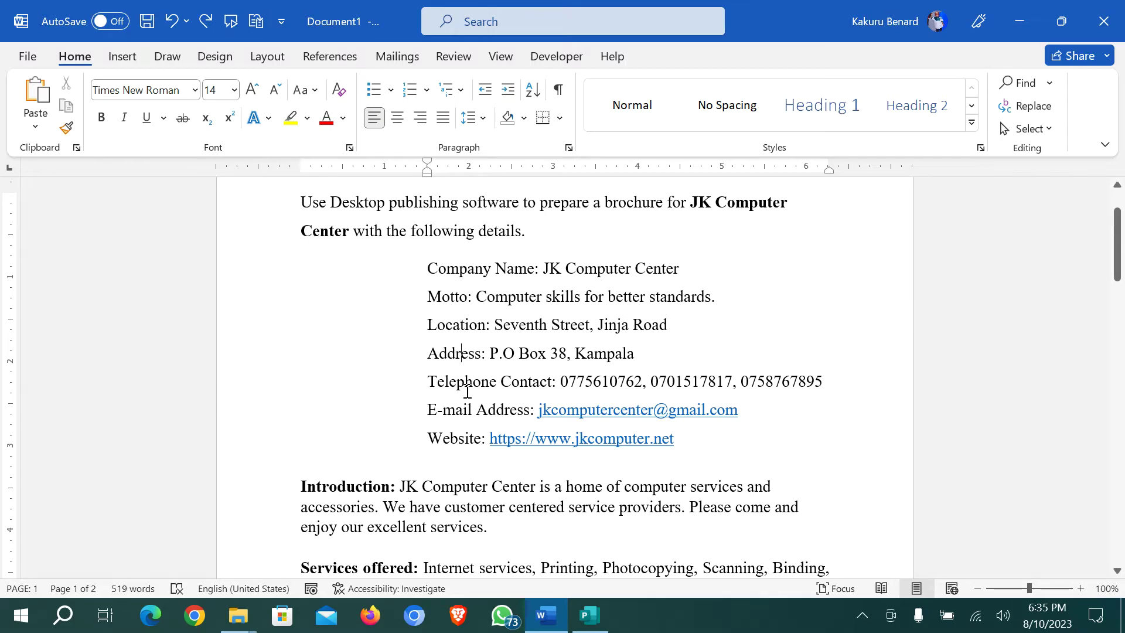
Read on through the introduction and services down to tasks (a)–(f)
scroll(400, 406, "down", 3)
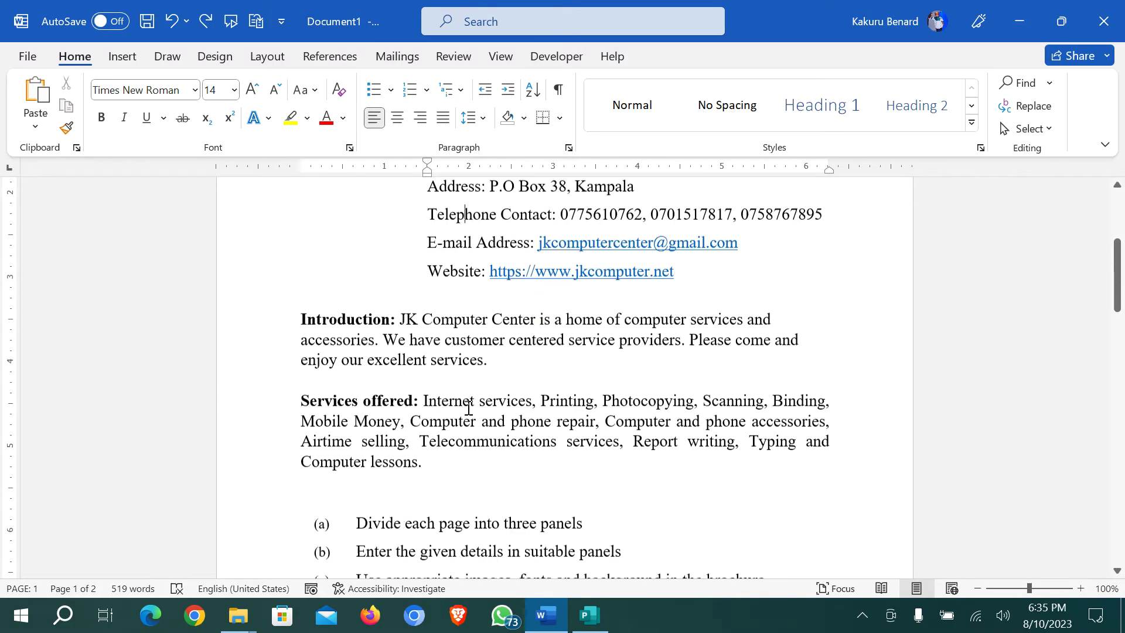
left_click_drag(403, 317, 545, 339)
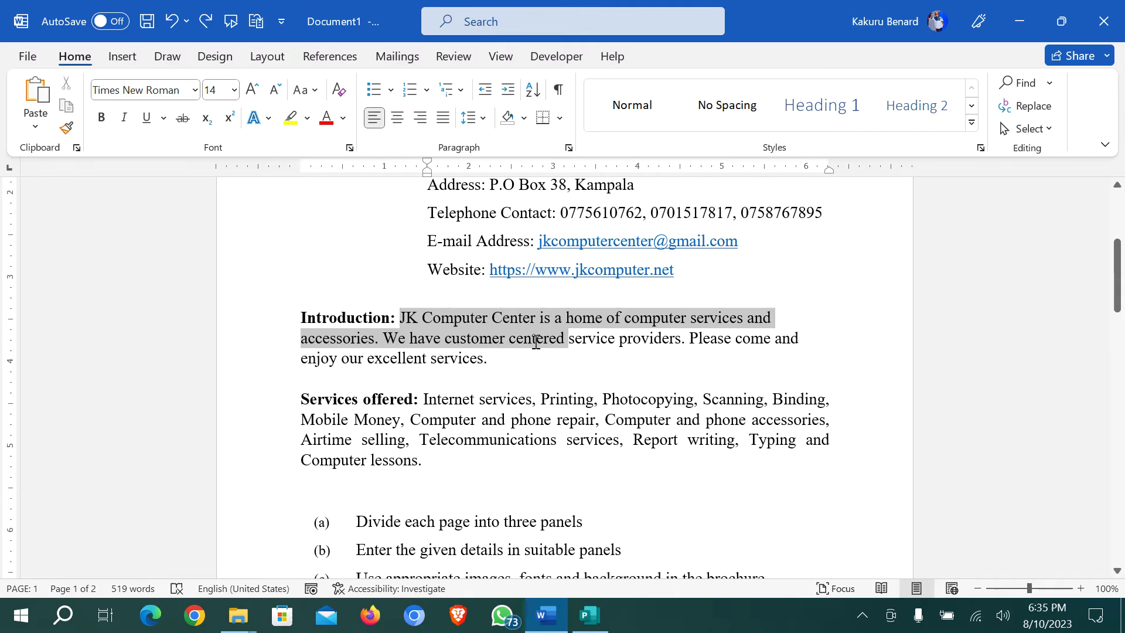
left_click(382, 399)
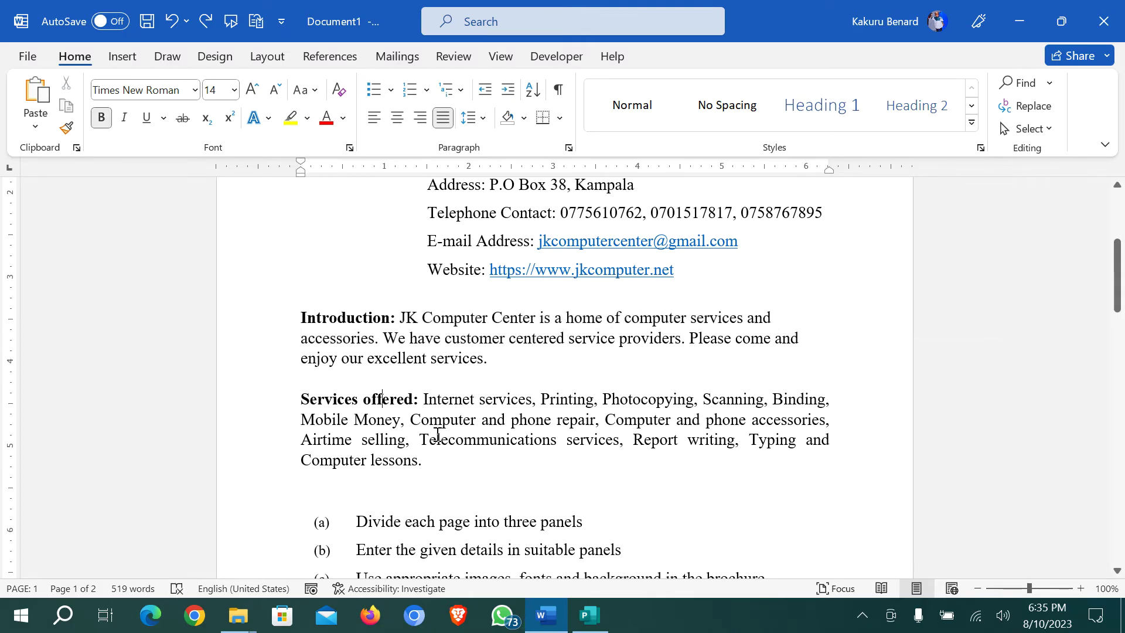
scroll(437, 435, "down", 2)
scroll(437, 434, "down", 1)
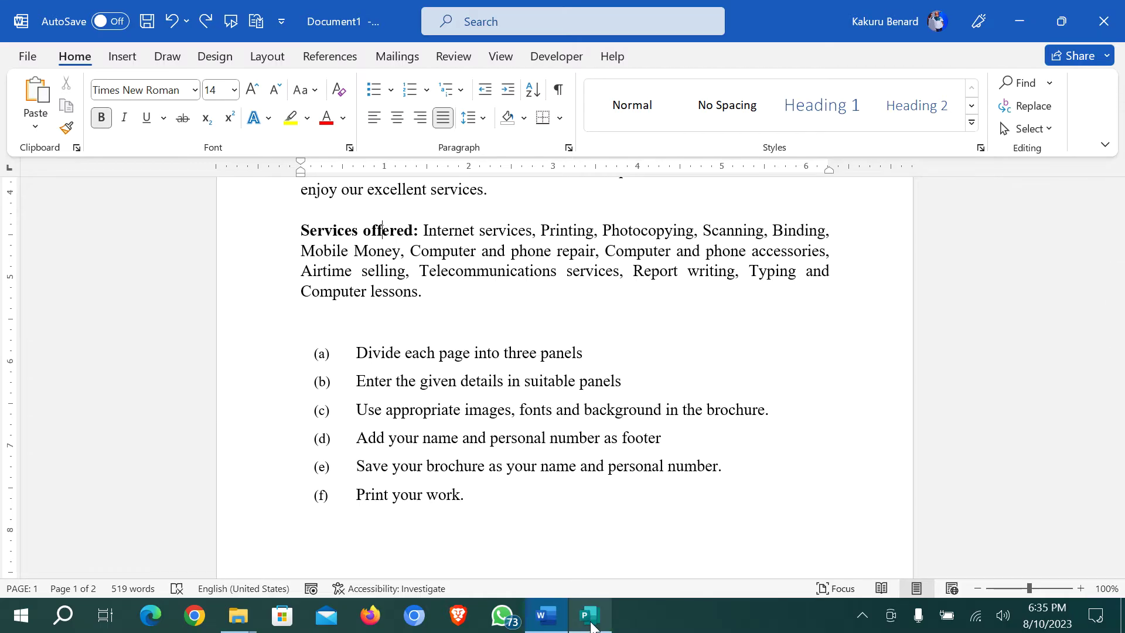
Back in Publisher, set the Brochure.pub page orientation to Landscape
mouse_move(589, 616)
left_click(584, 580)
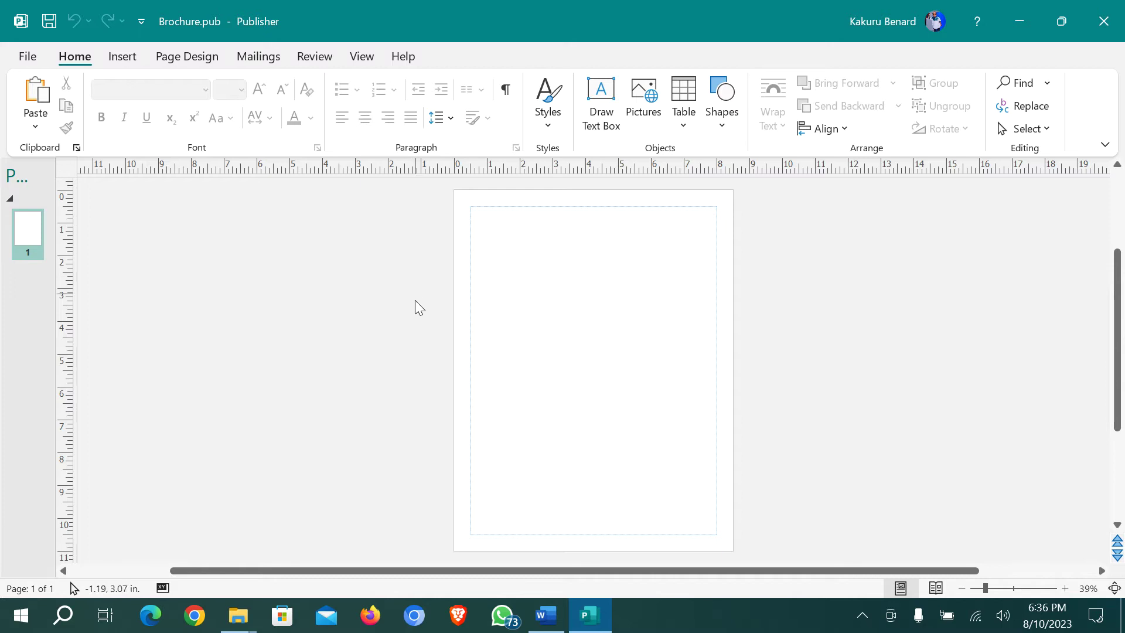
left_click(187, 59)
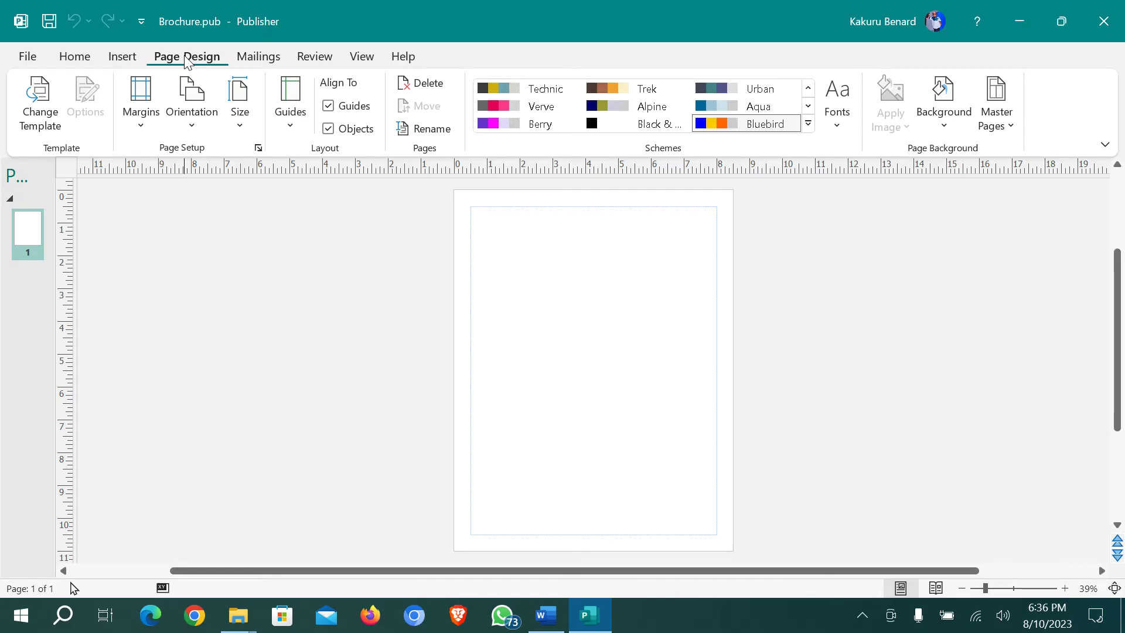
left_click(193, 120)
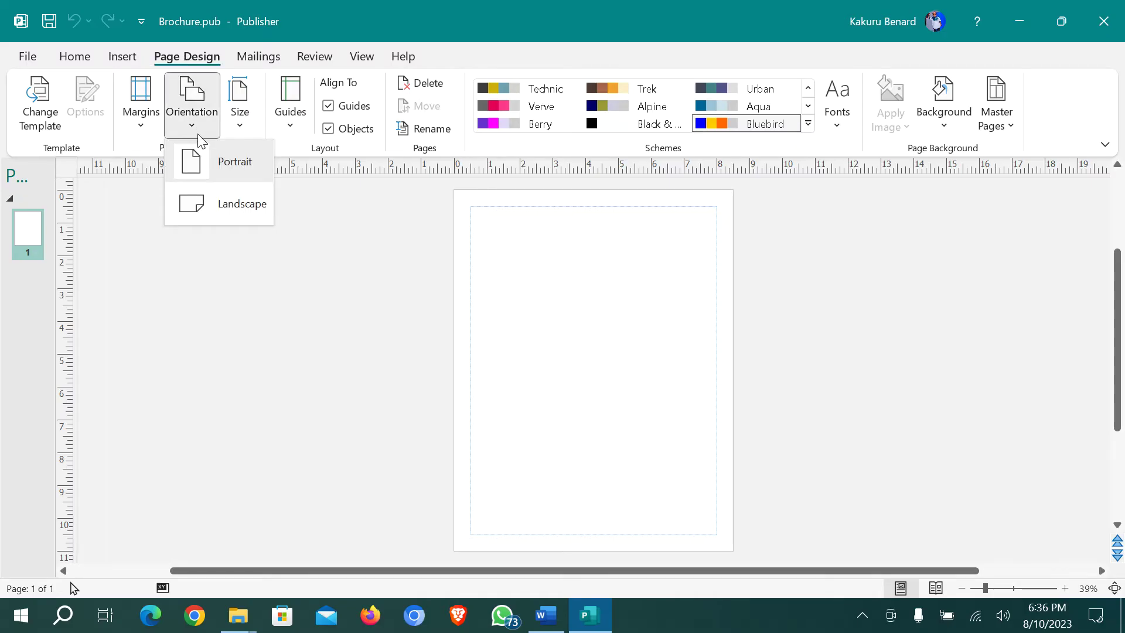
left_click(222, 204)
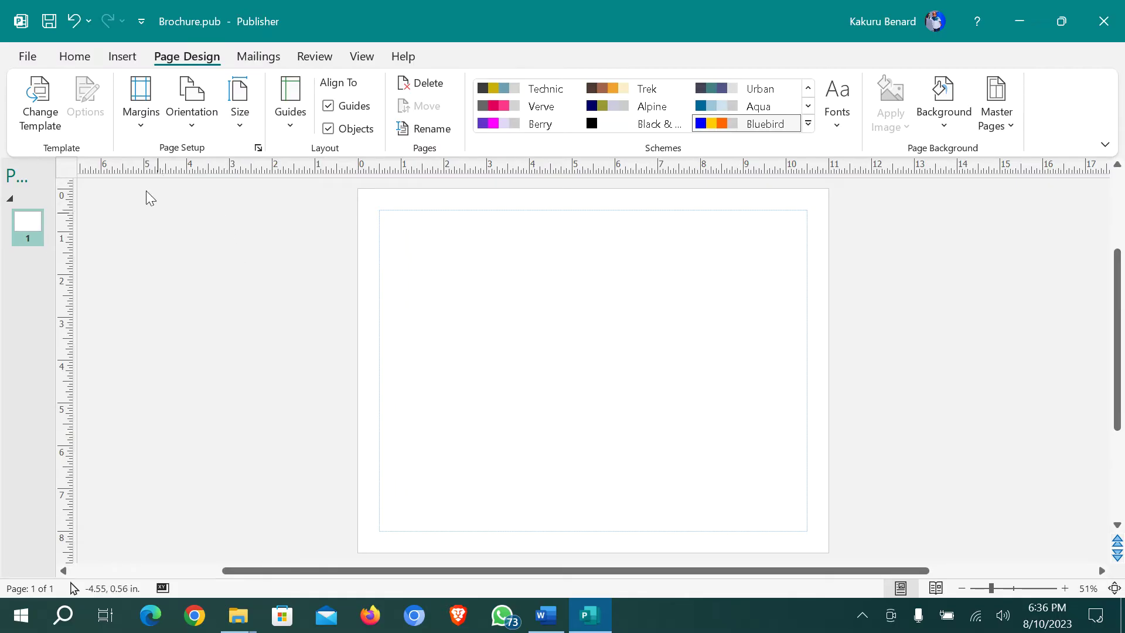
left_click(27, 56)
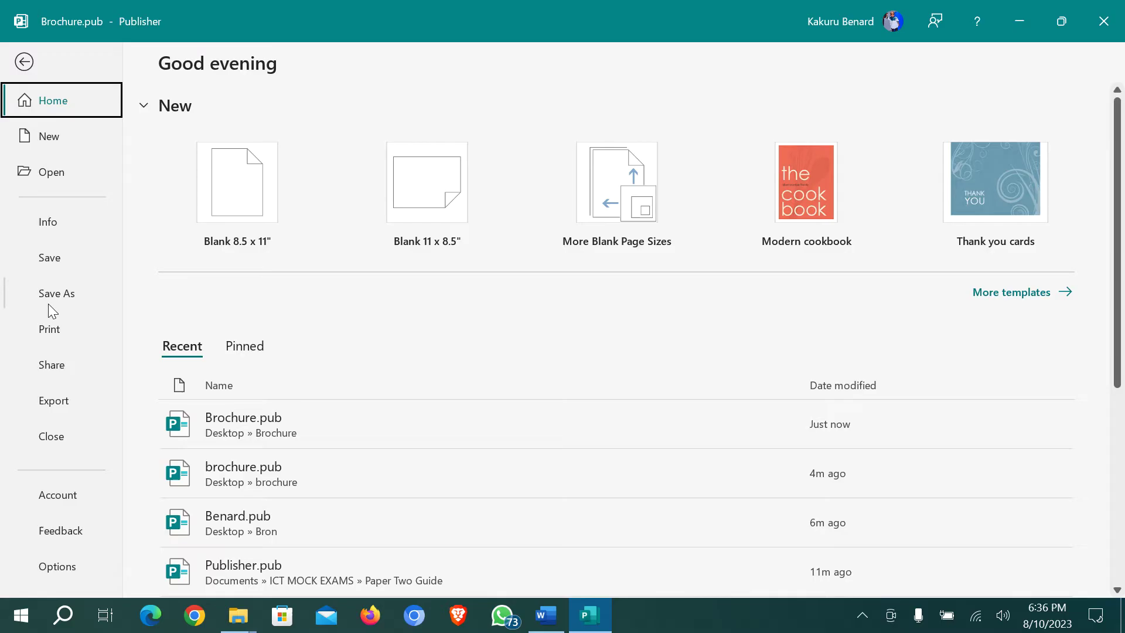
left_click(49, 328)
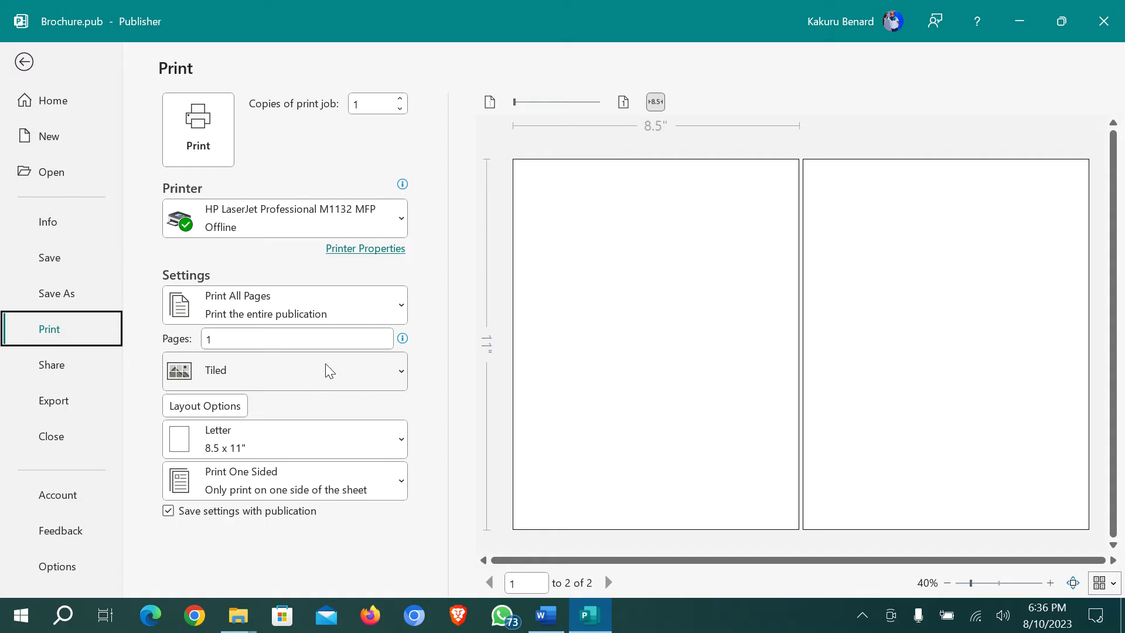
left_click(326, 448)
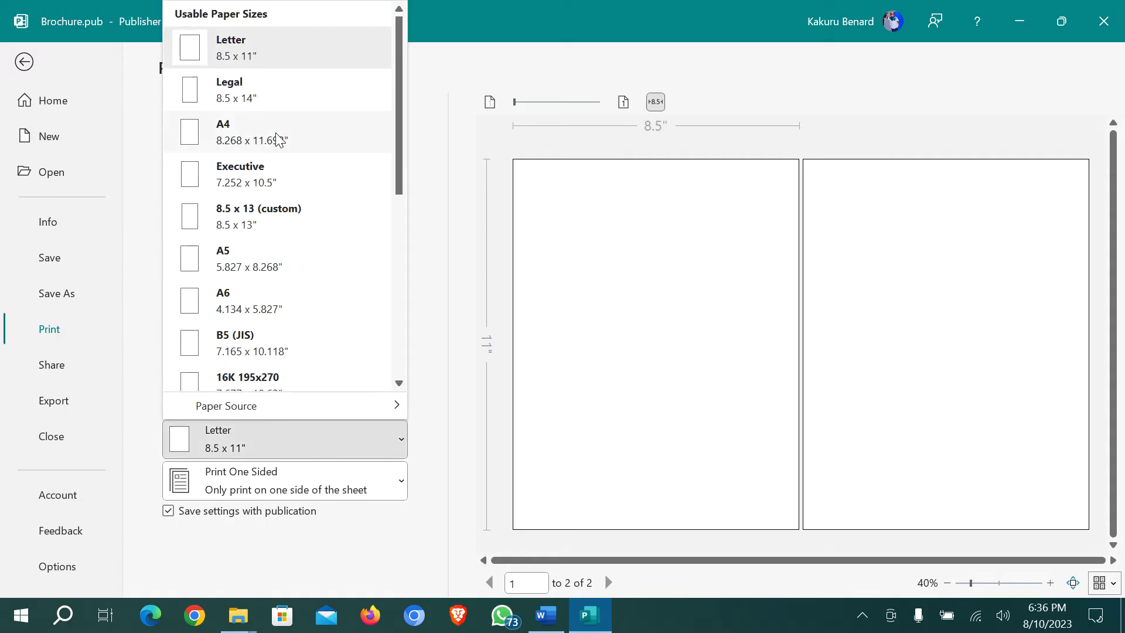
left_click(261, 139)
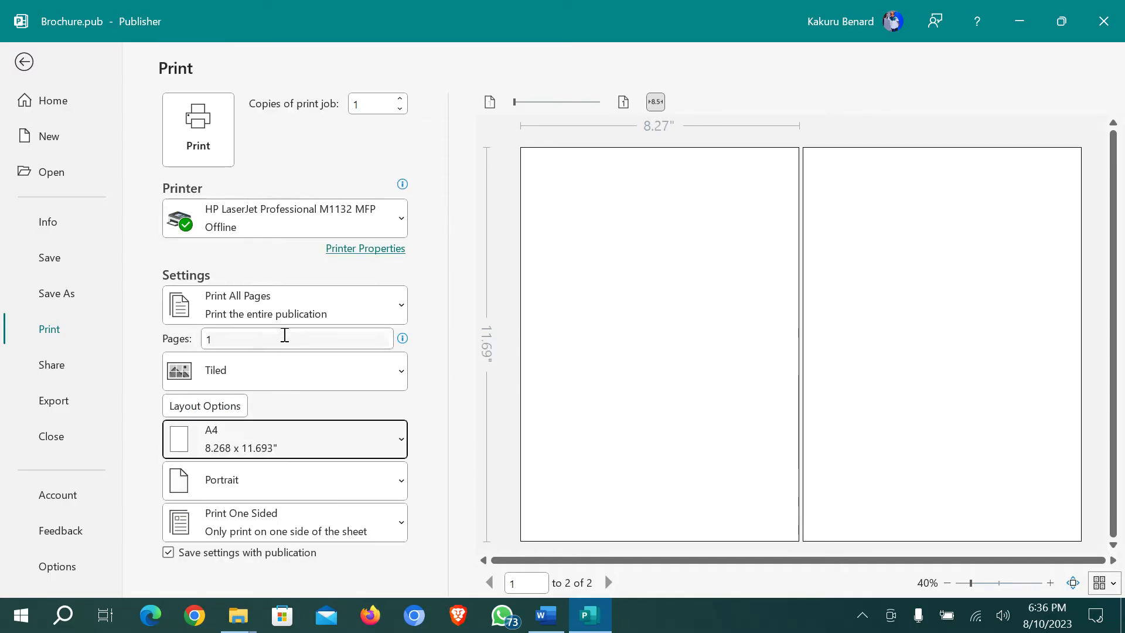
left_click(353, 387)
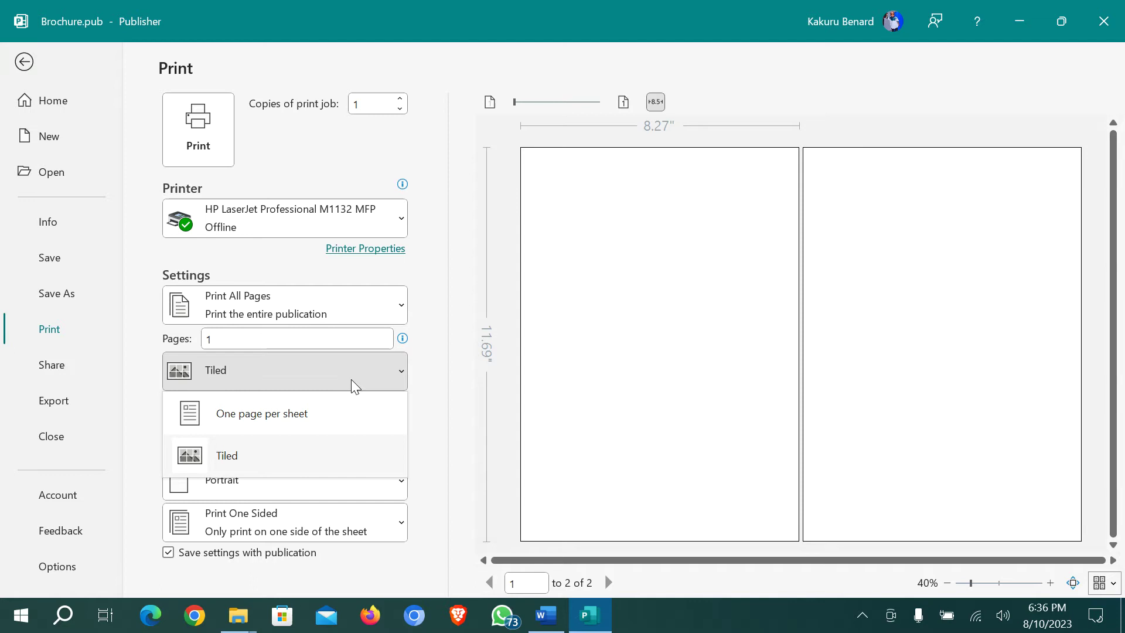
left_click(279, 422)
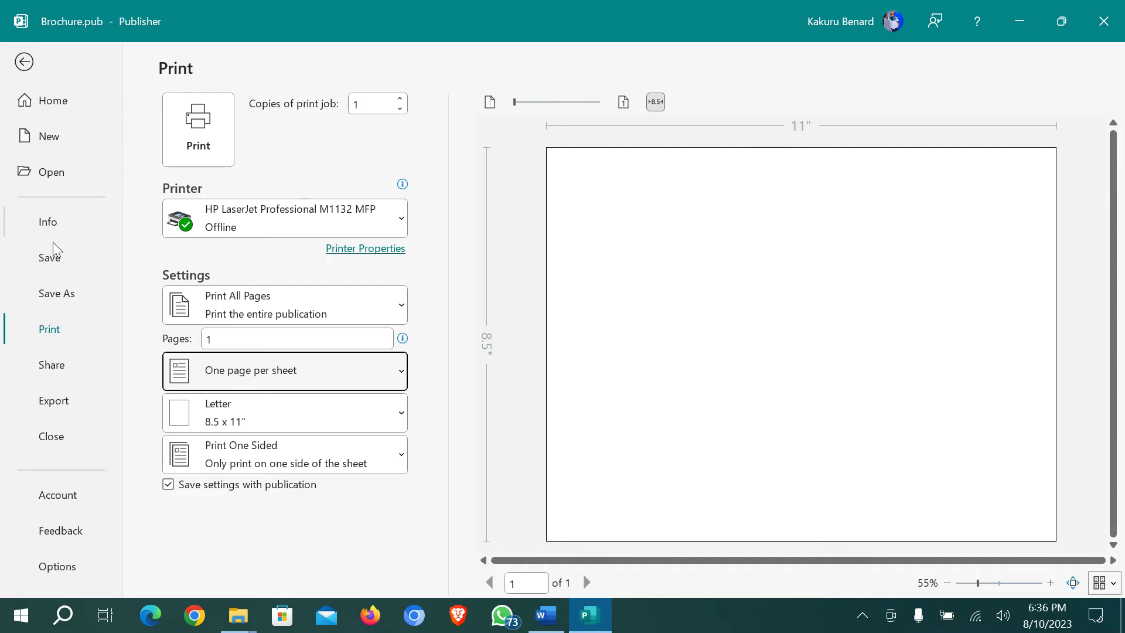
left_click(57, 259)
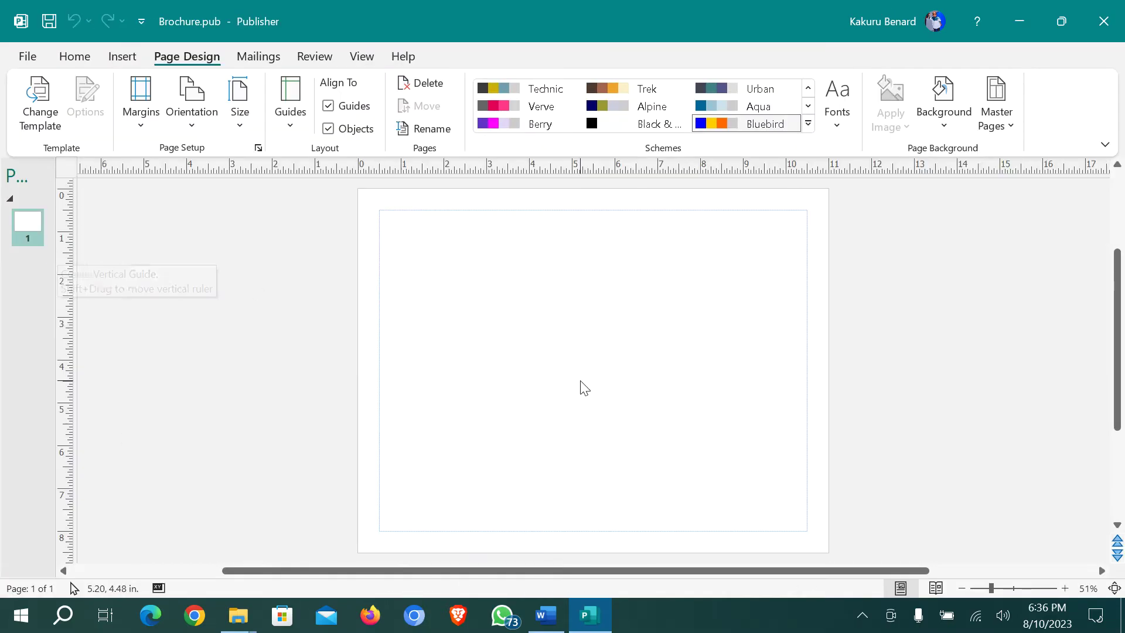
left_click(24, 57)
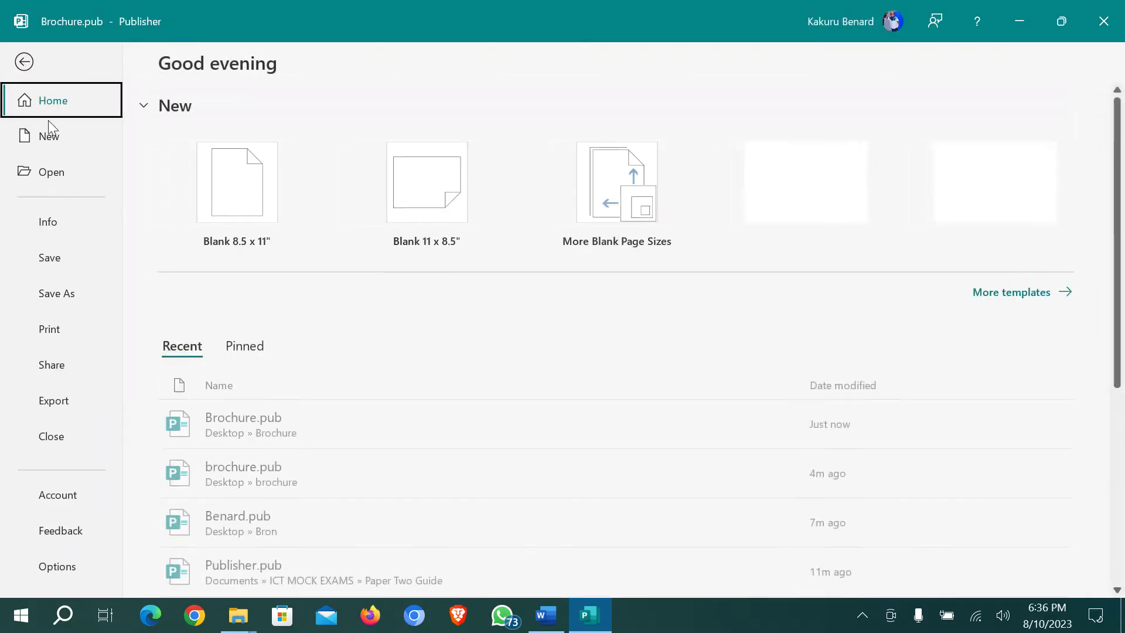
left_click(57, 324)
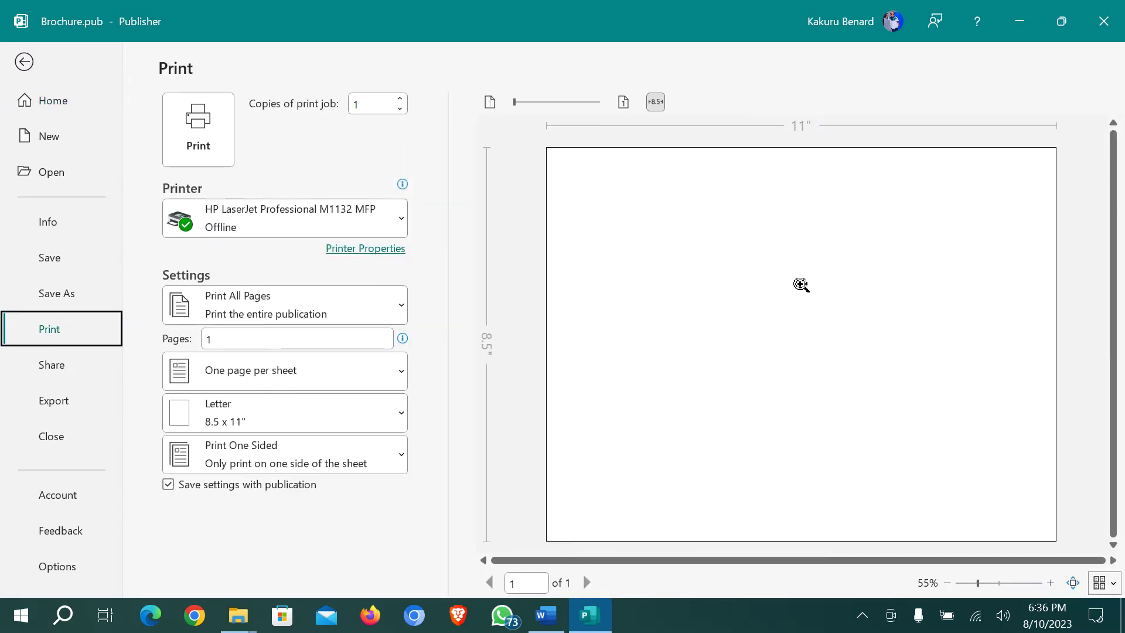
left_click(24, 62)
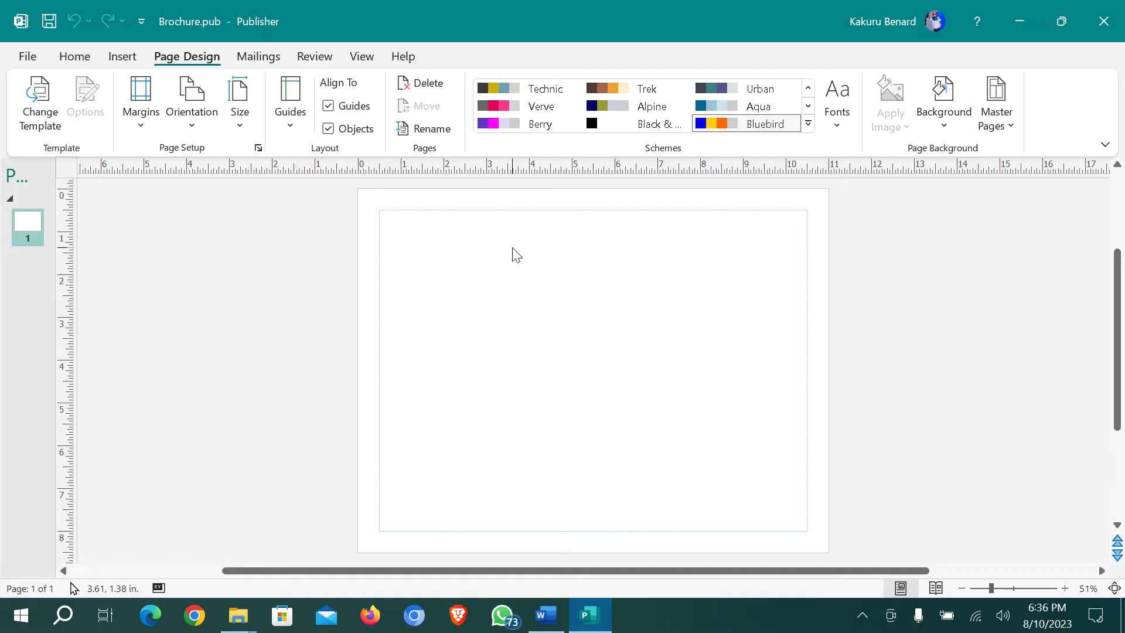
Draw a 7.5 in tall rounded-rectangle panel on the left, 3.3 inches wide
left_click(121, 57)
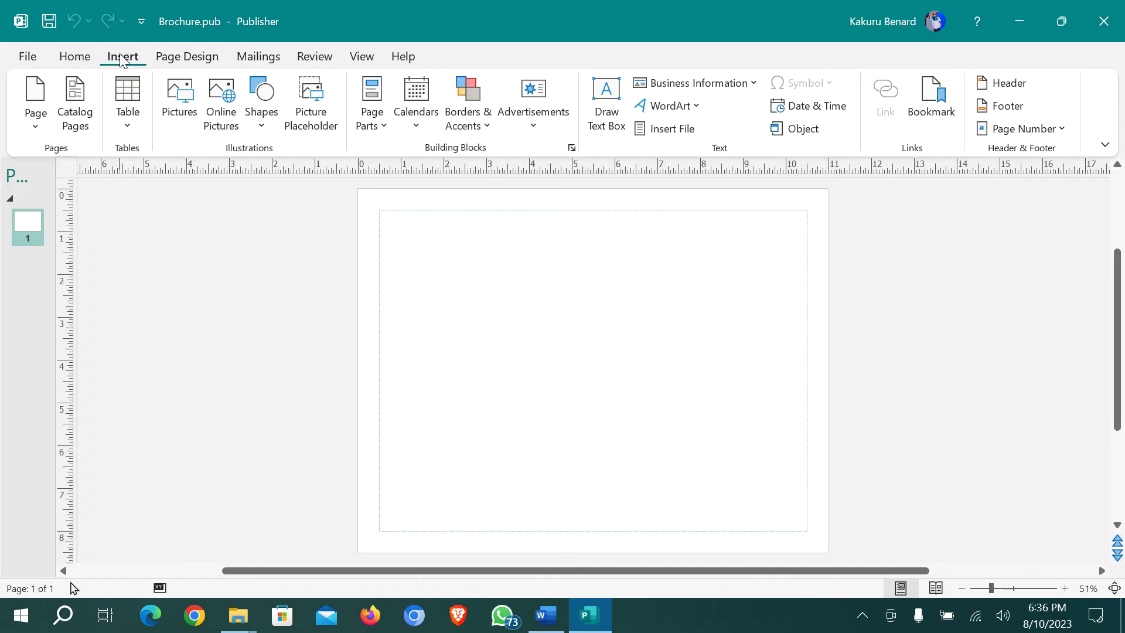
left_click(267, 126)
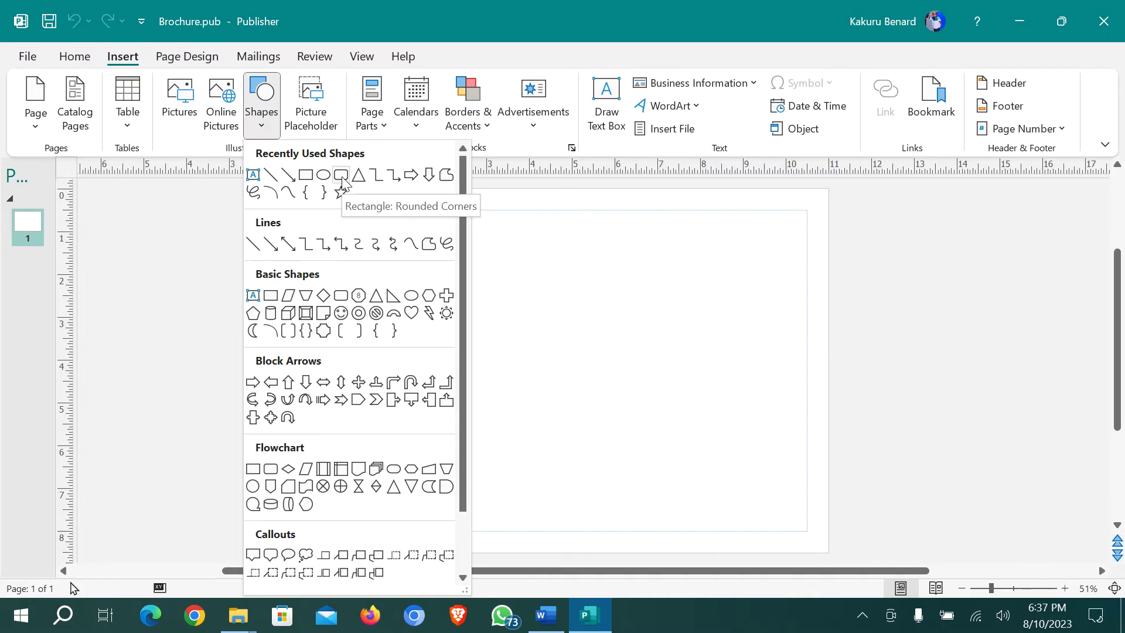
left_click(342, 181)
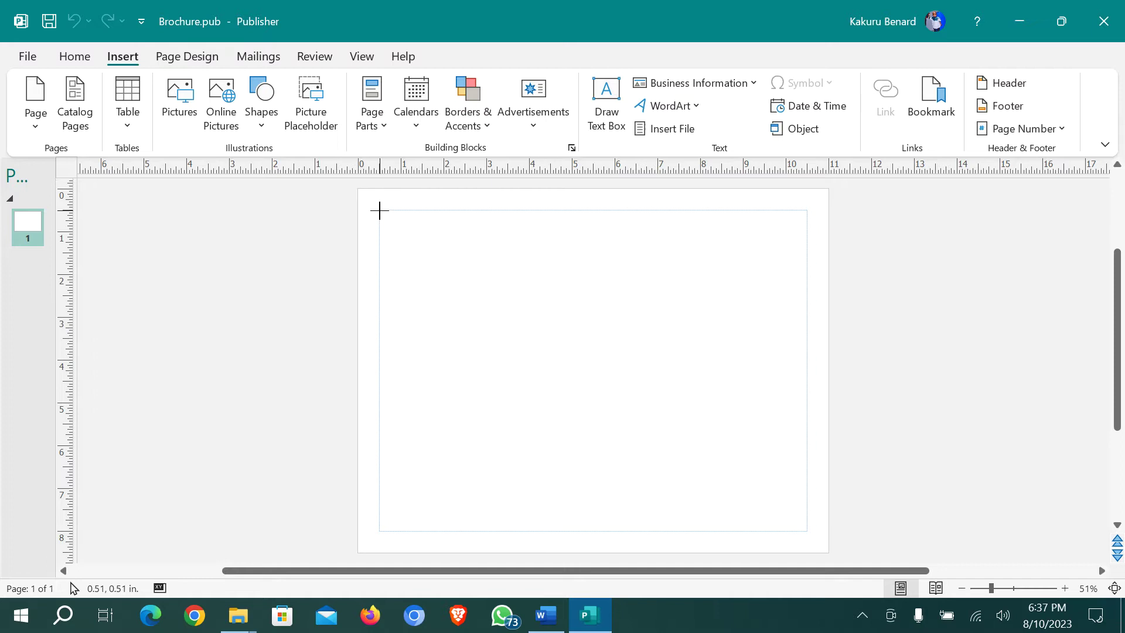
left_click_drag(379, 211, 539, 532)
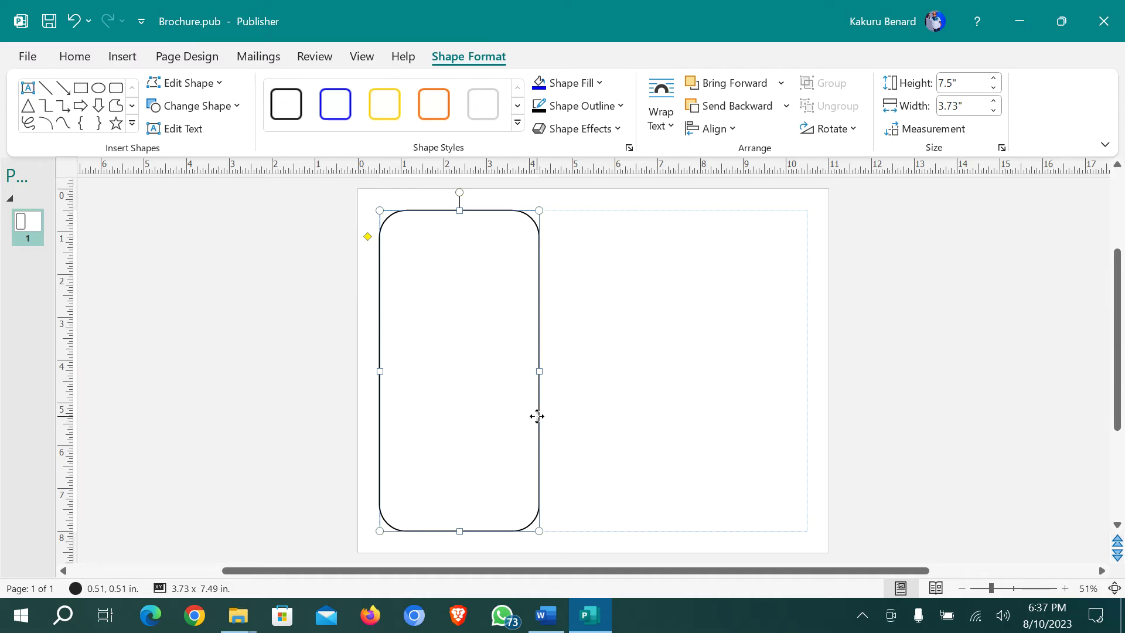
left_click(536, 416)
left_click_drag(536, 416, 706, 402)
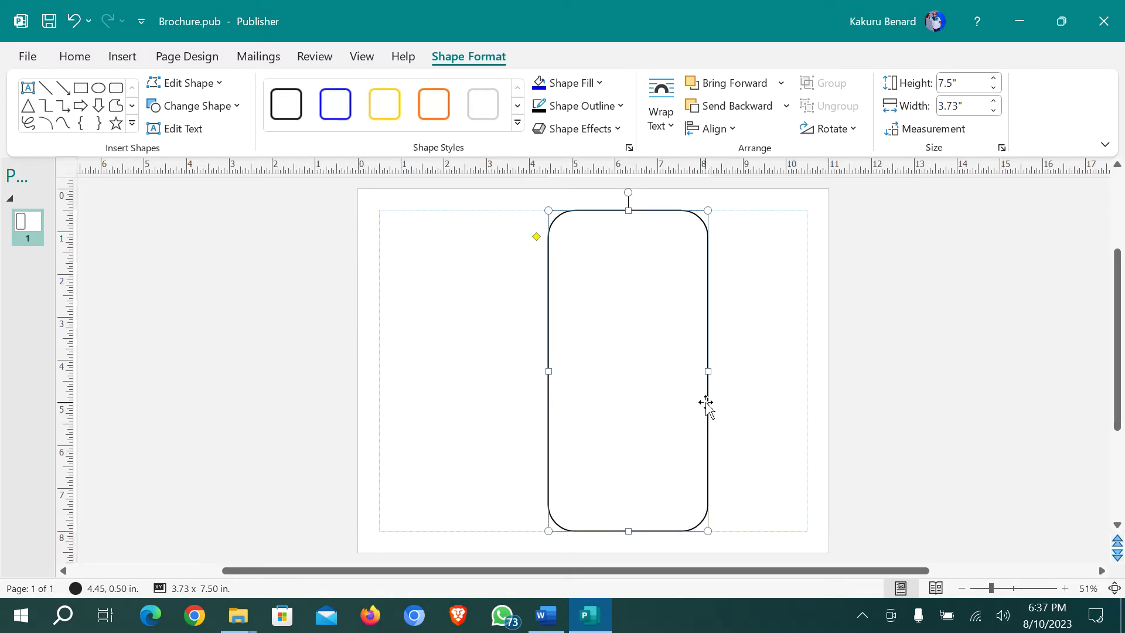
key("ctrl+z")
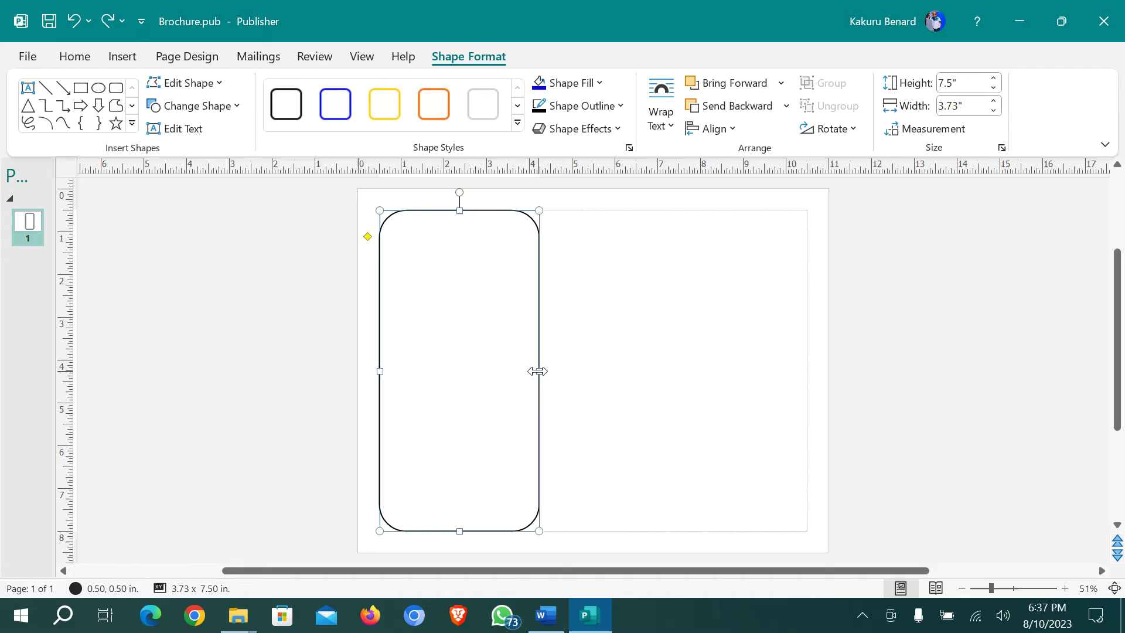
left_click_drag(538, 371, 793, 398)
Nudge and narrow the left, middle and right panels so all three line up evenly
left_click(593, 389)
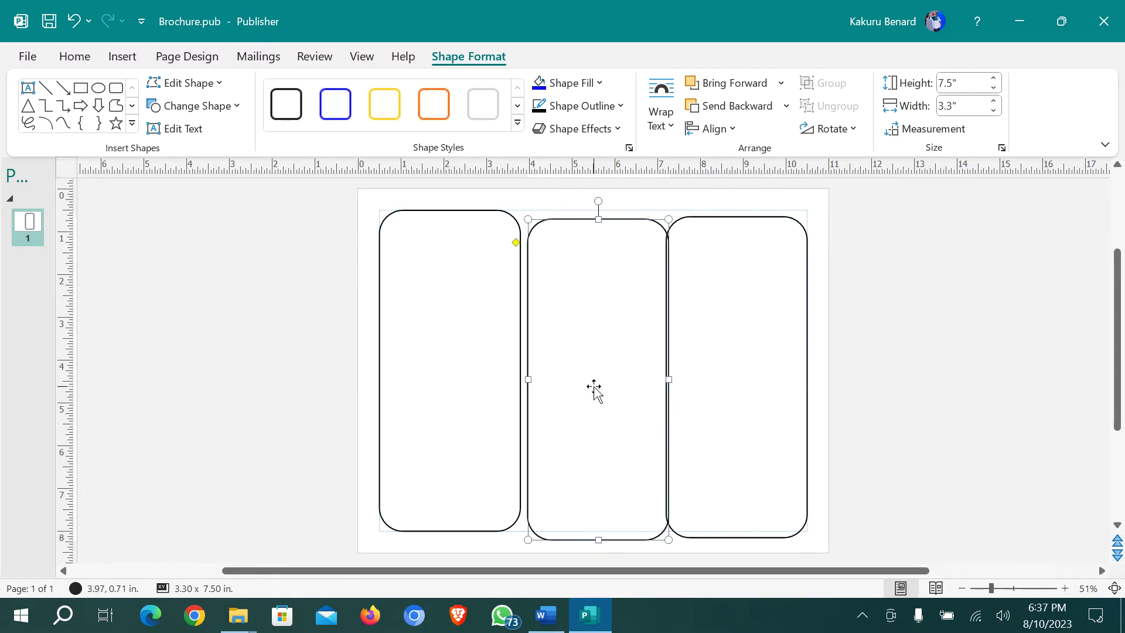
key("Up")
key("Up")
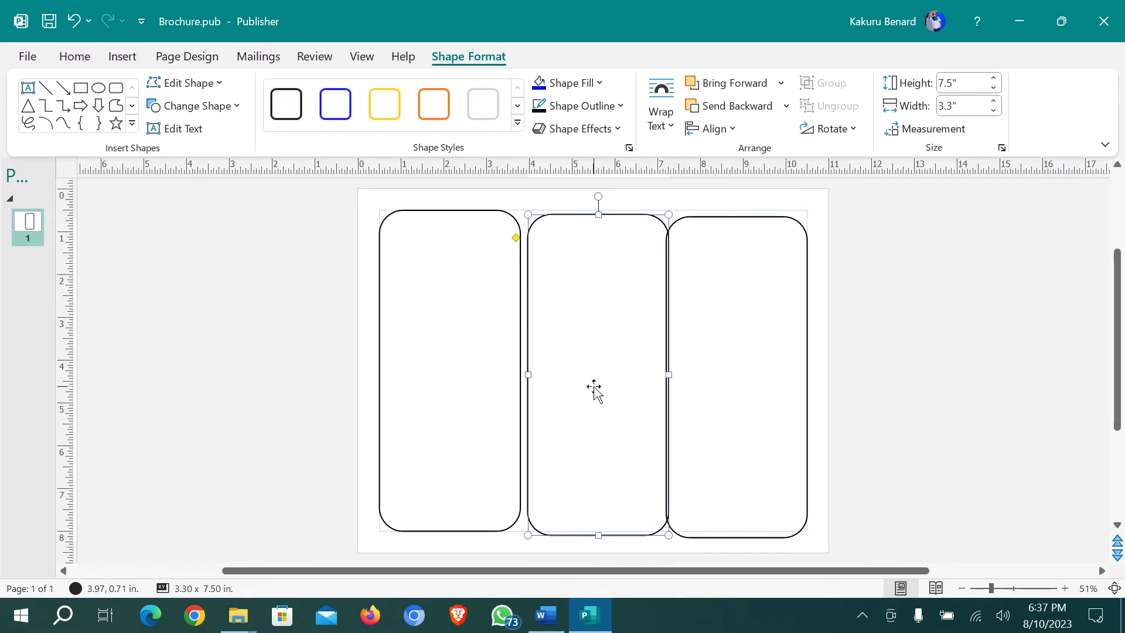
left_click(516, 373)
left_click_drag(518, 371, 509, 374)
left_click(557, 382)
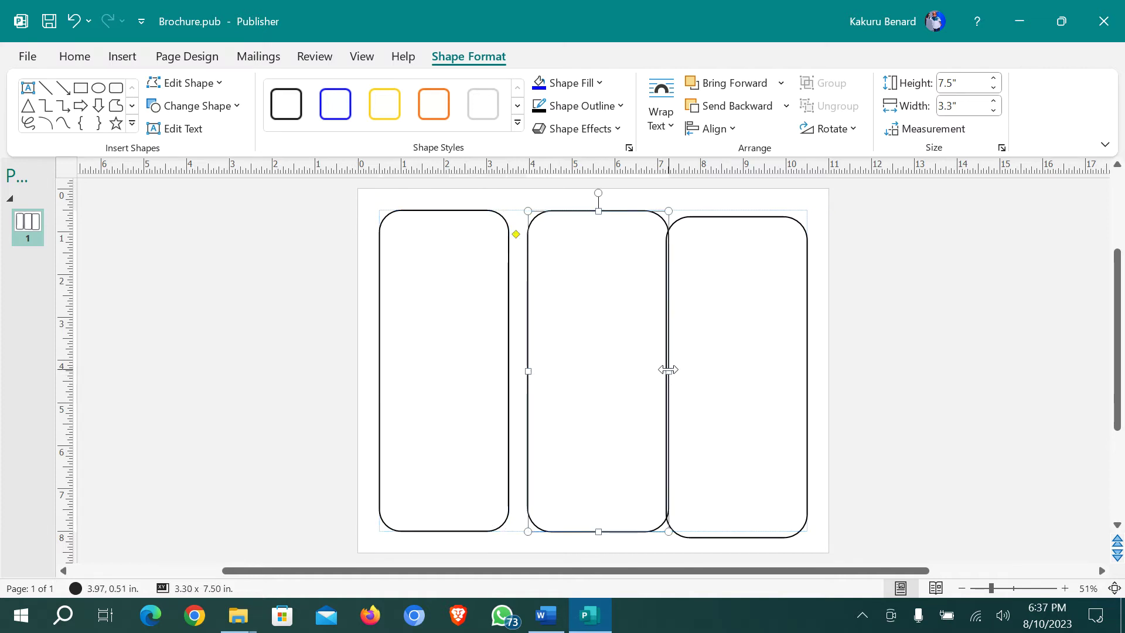
left_click_drag(668, 371, 610, 385)
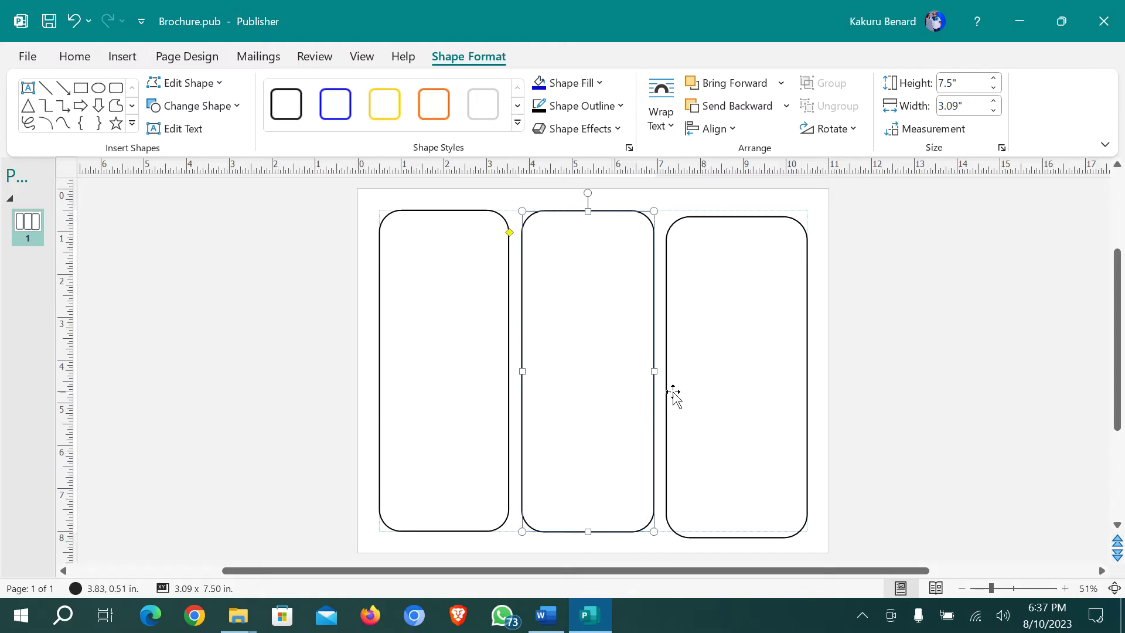
left_click(690, 387)
left_click_drag(684, 385, 691, 382)
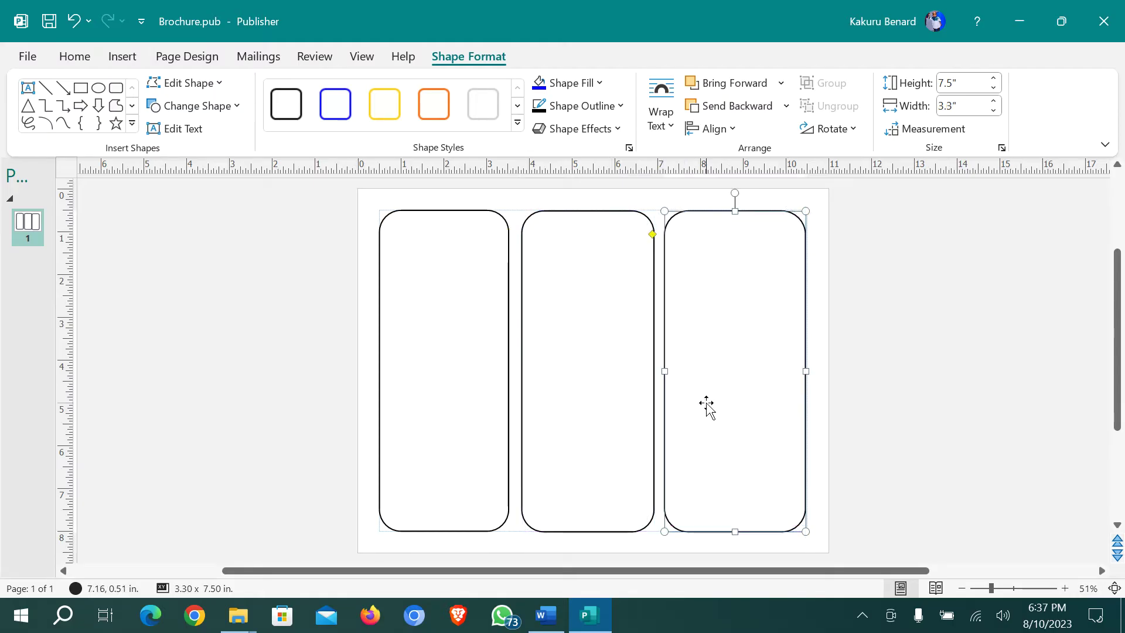
left_click(825, 444)
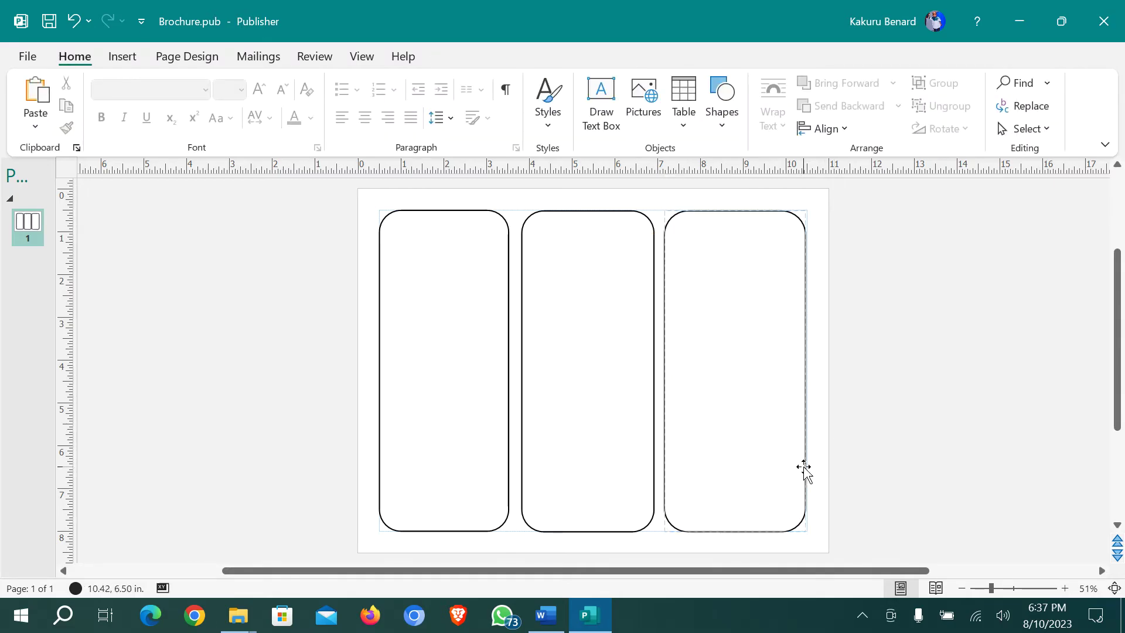
left_click(545, 622)
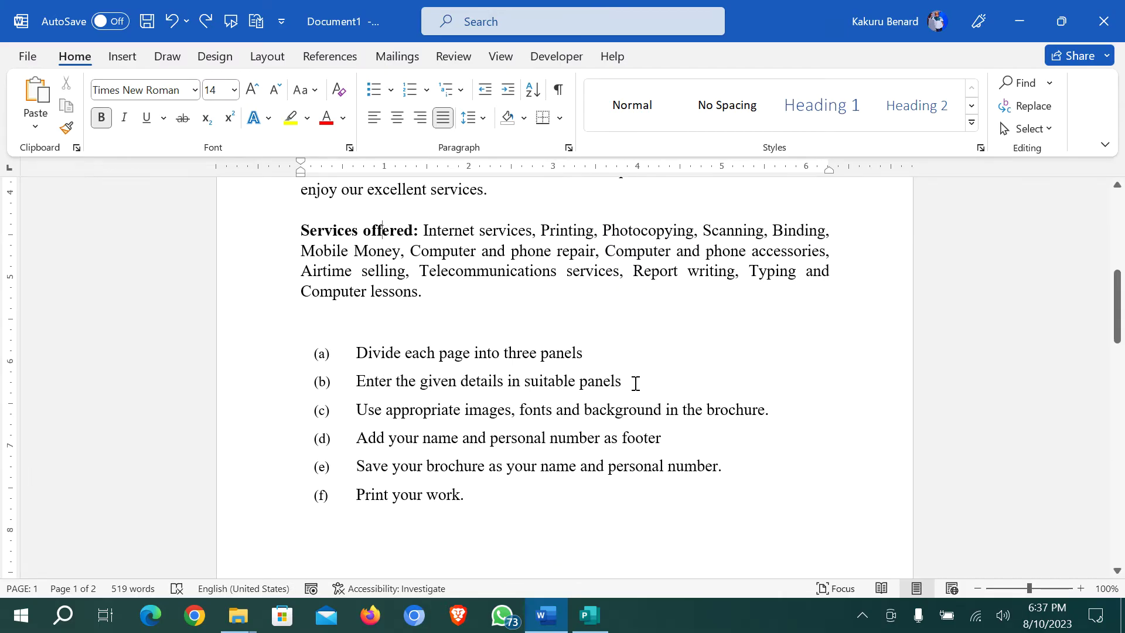
Select the seven company-detail lines, Company Name through Website, in the Word brief
scroll(621, 383, "up", 6)
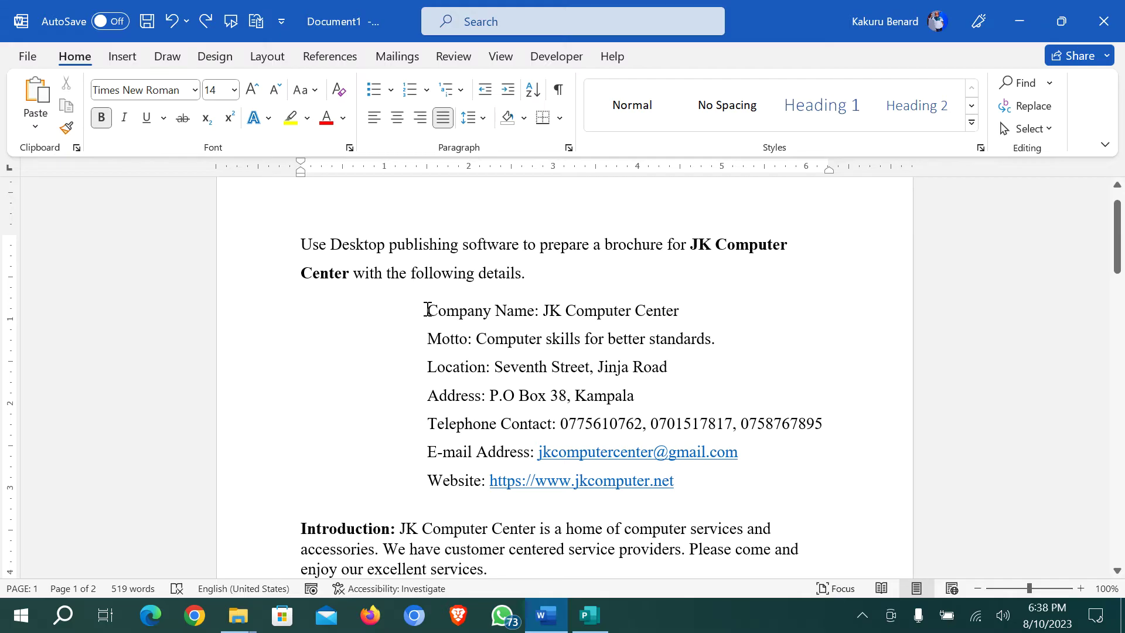
left_click_drag(429, 311, 675, 480)
key("ctrl+c")
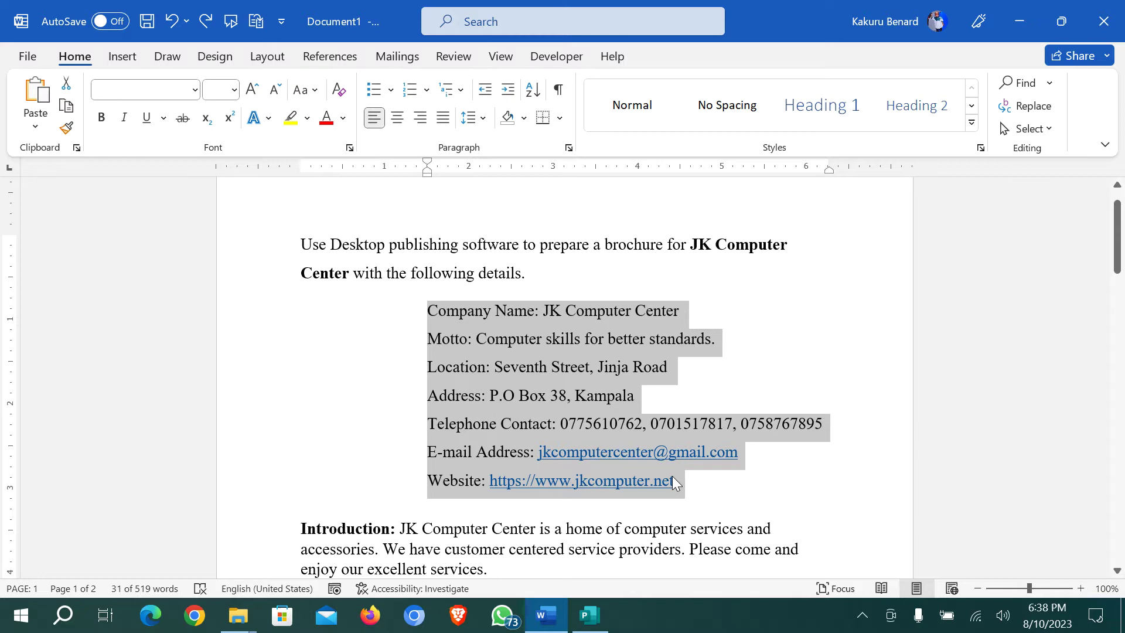
Make the left panel hold text and paste the company details into it
left_click(589, 615)
left_click(446, 334)
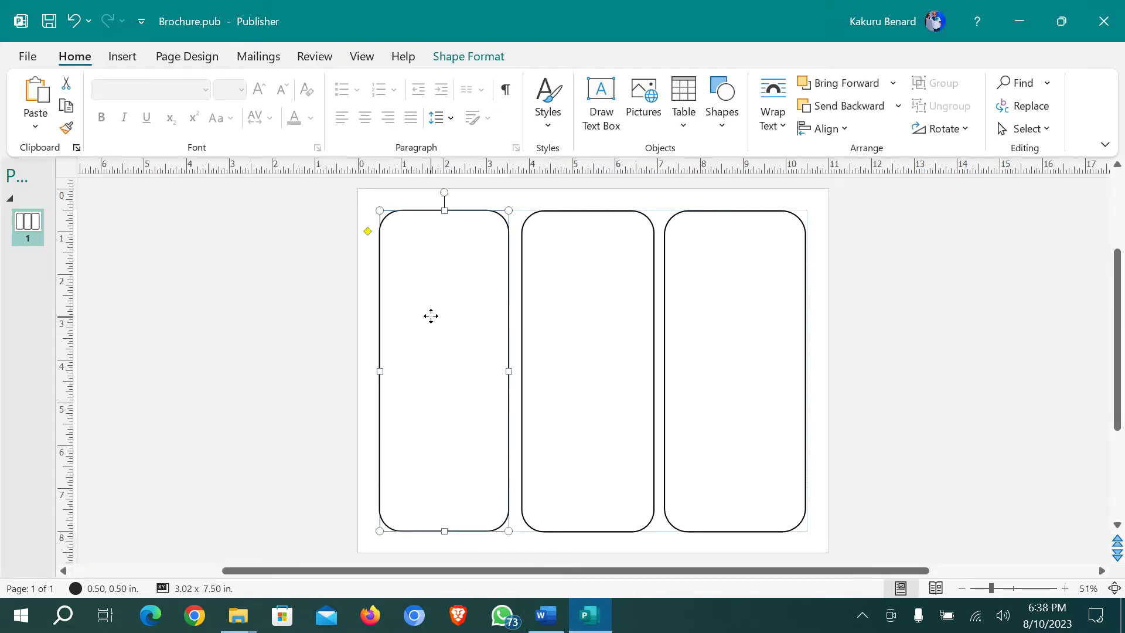
right_click(430, 316)
left_click(480, 218)
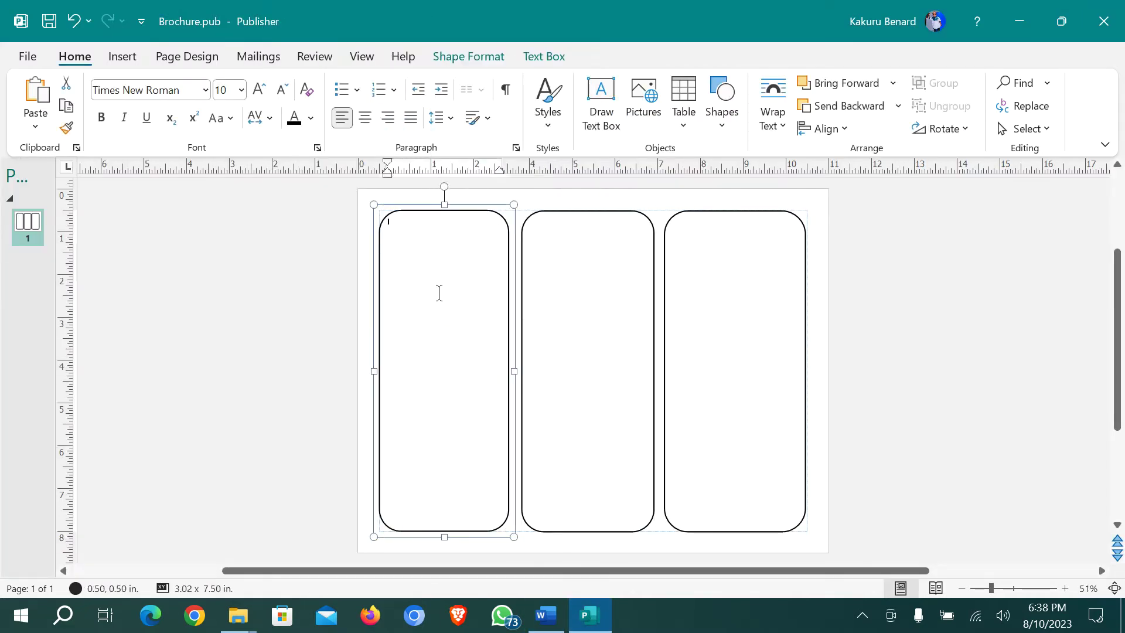
key("ctrl+v")
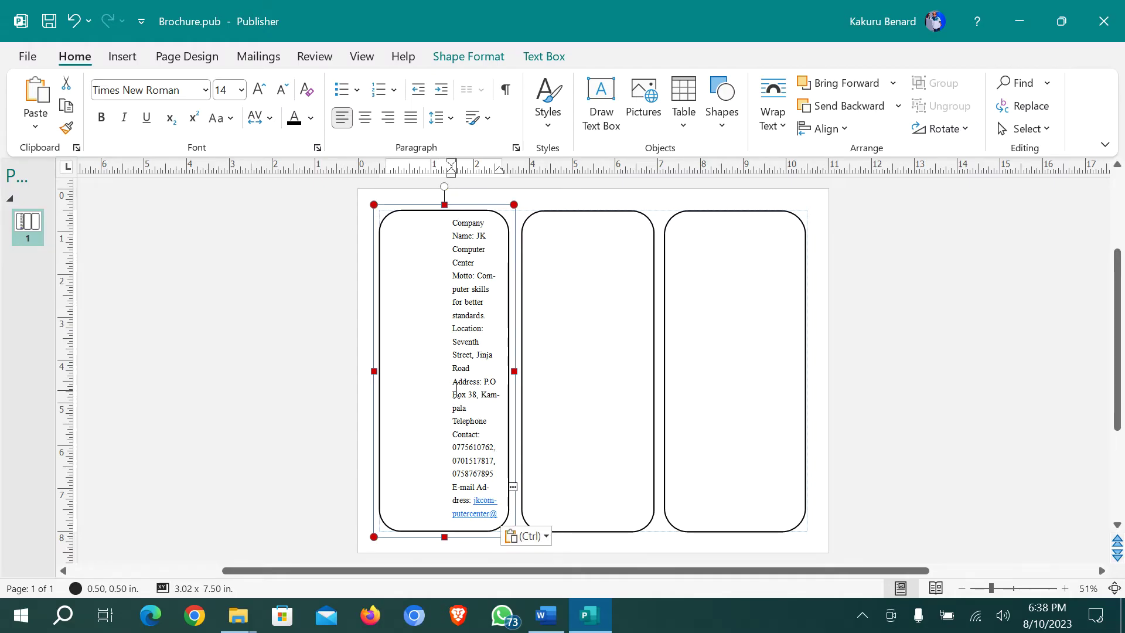
Clear the details' formatting and set them in 16 pt Microsoft JhengHei Light
key("ctrl+a")
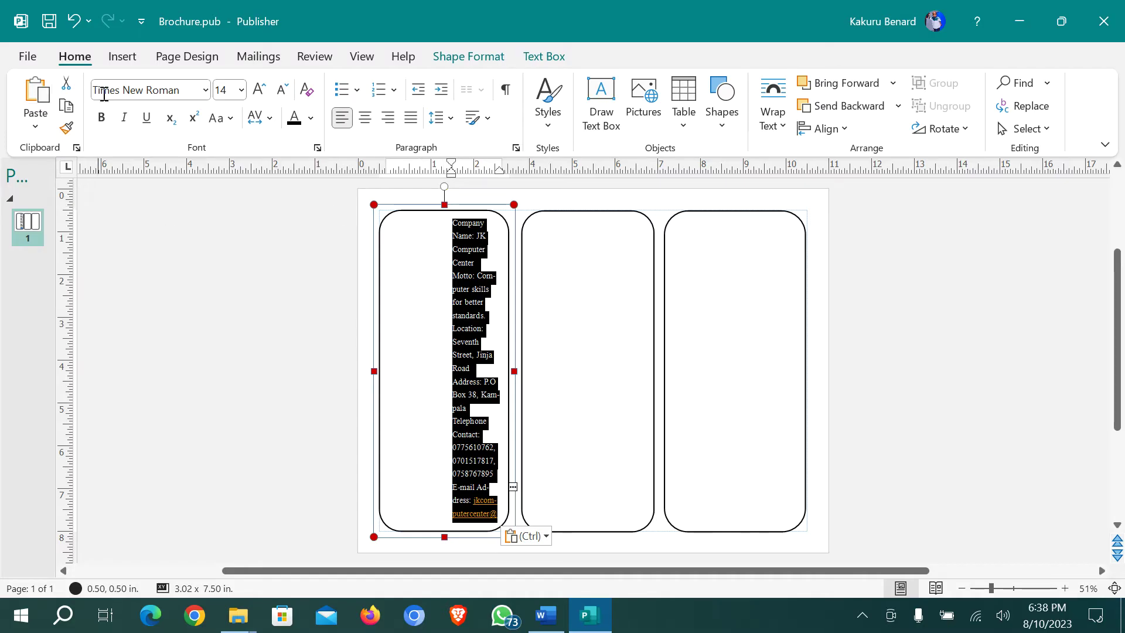
left_click(309, 90)
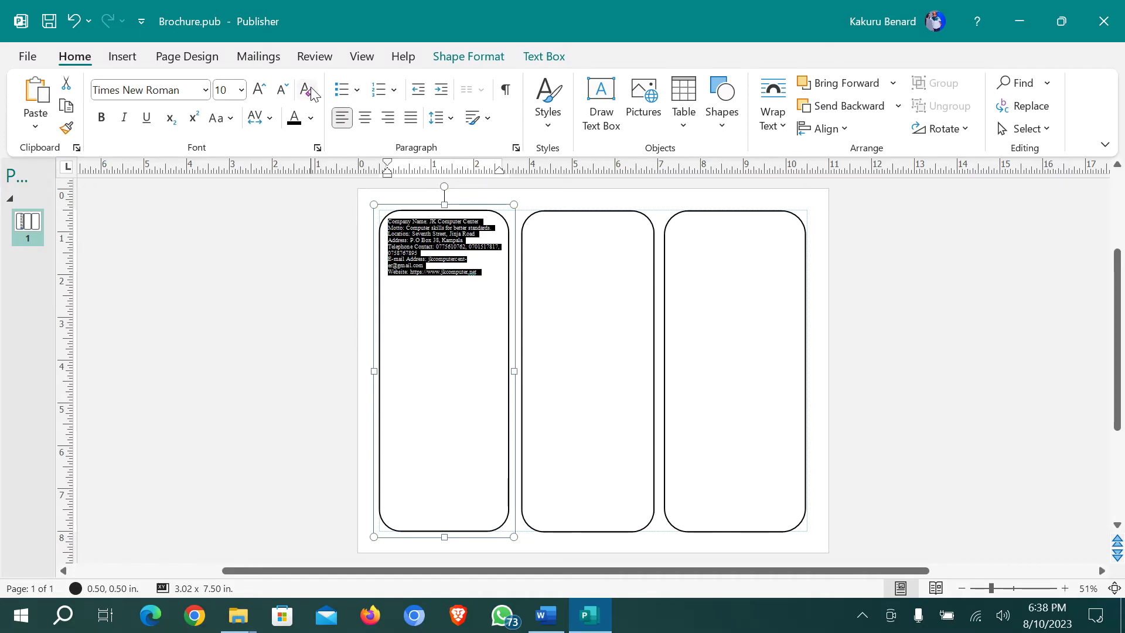
left_click(258, 90)
left_click(258, 89)
left_click(259, 90)
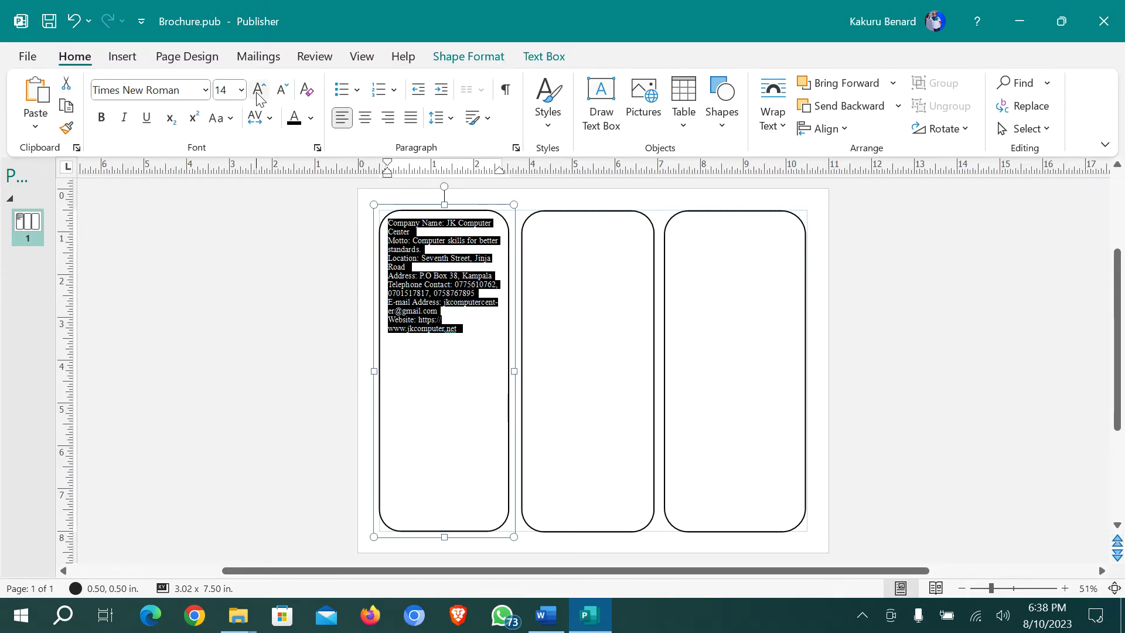
left_click(258, 94)
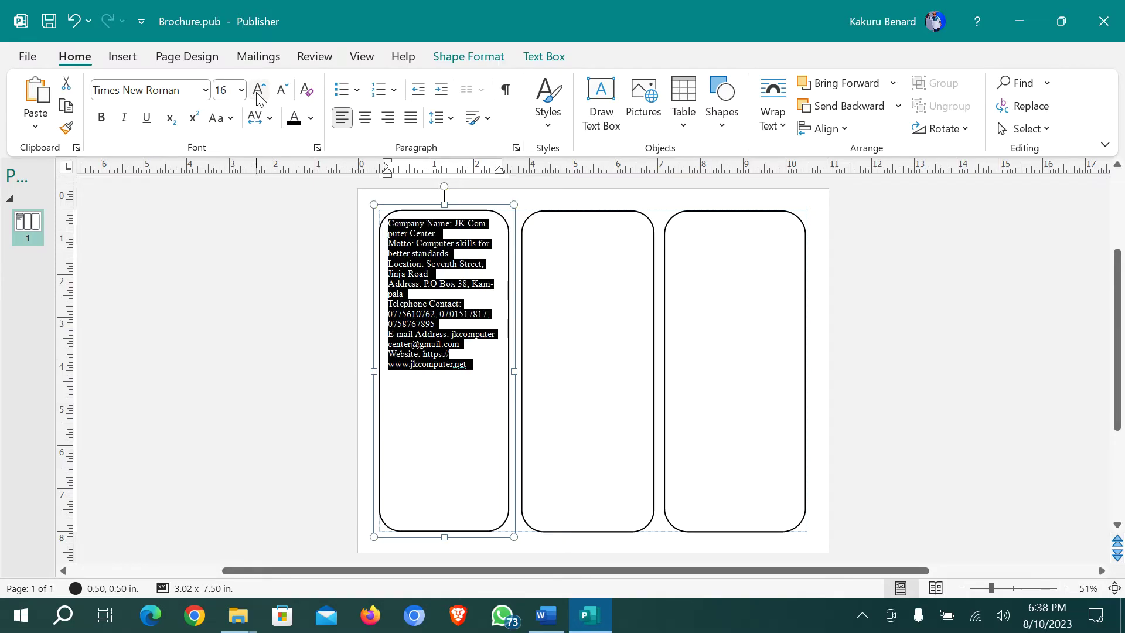
left_click(206, 91)
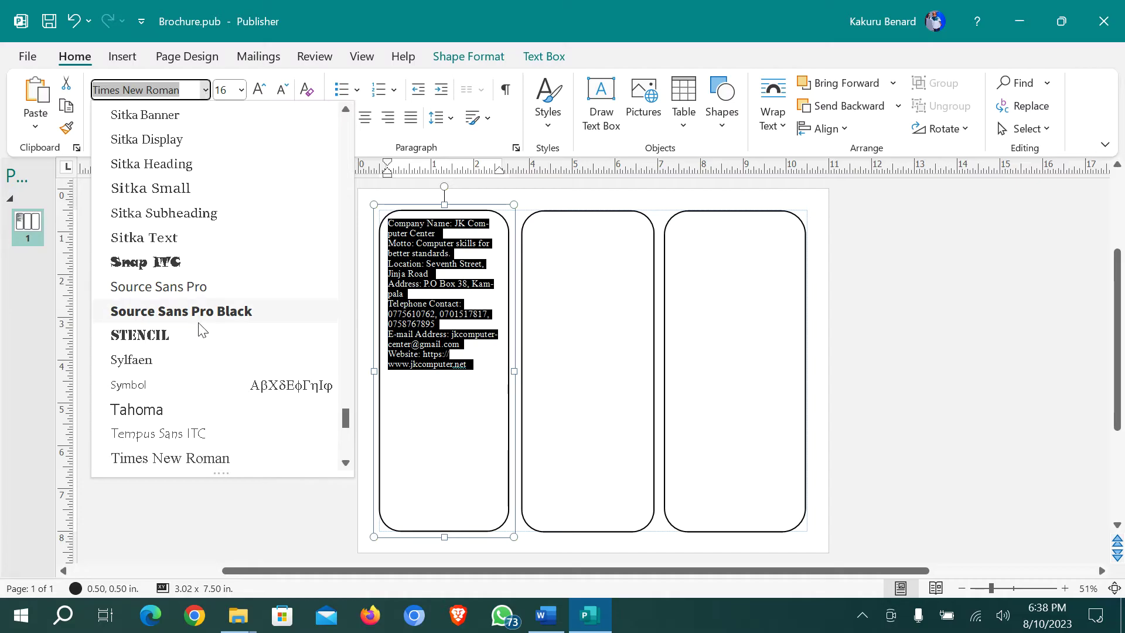
scroll(202, 249, "up", 3)
scroll(202, 250, "up", 15)
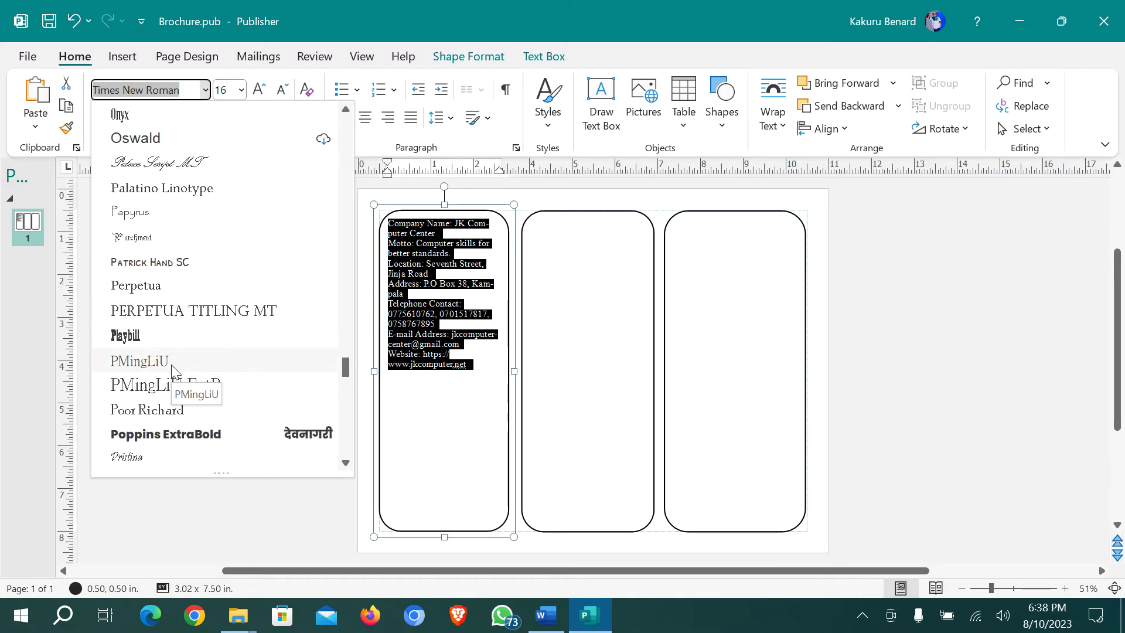
scroll(183, 239, "up", 12)
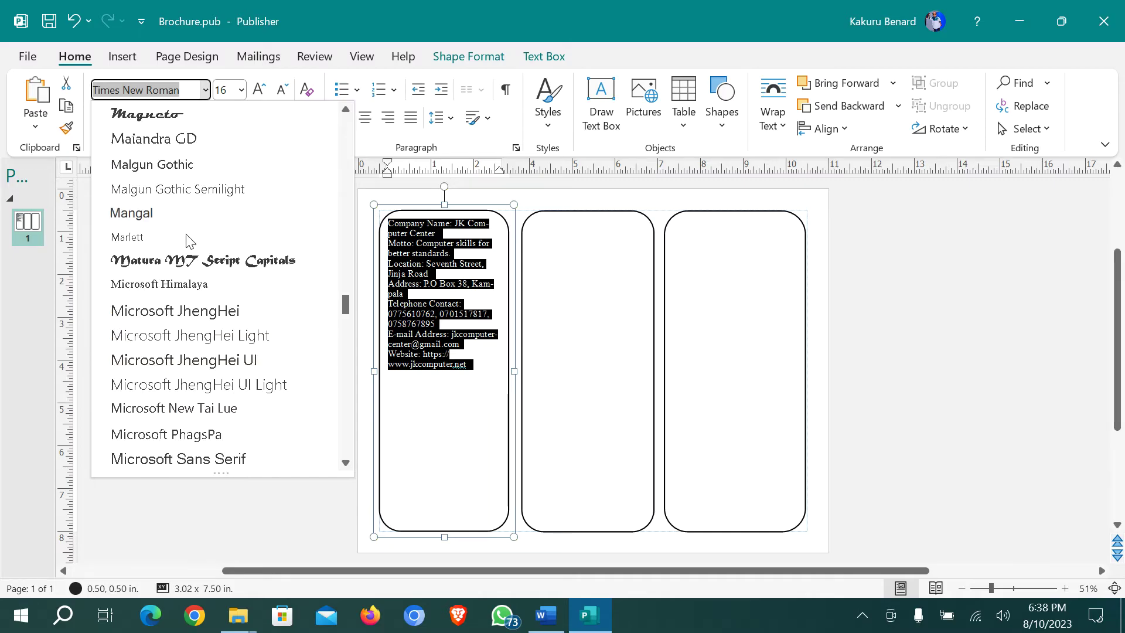
left_click(200, 338)
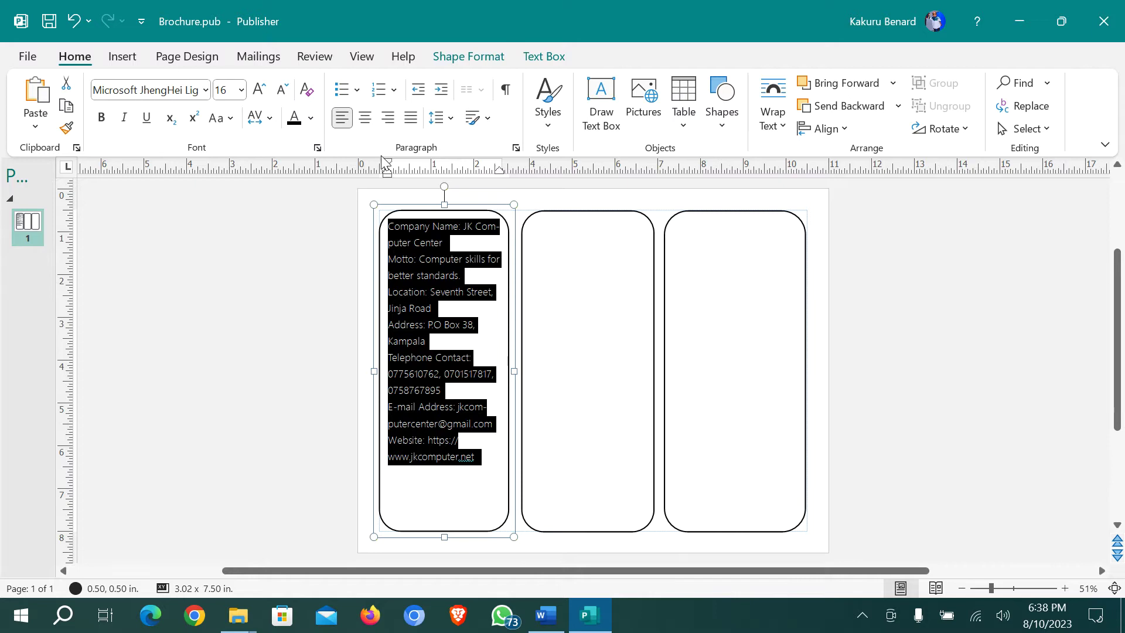
Centre the details, bolding Company Name and Motto labels with values on new lines
left_click(365, 120)
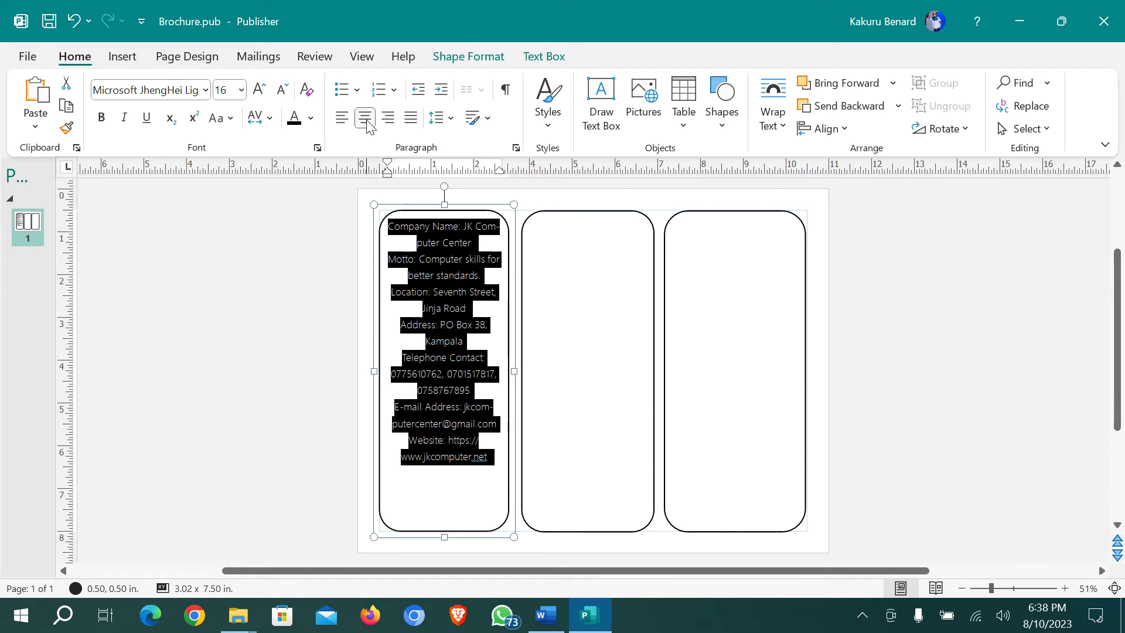
left_click(455, 242)
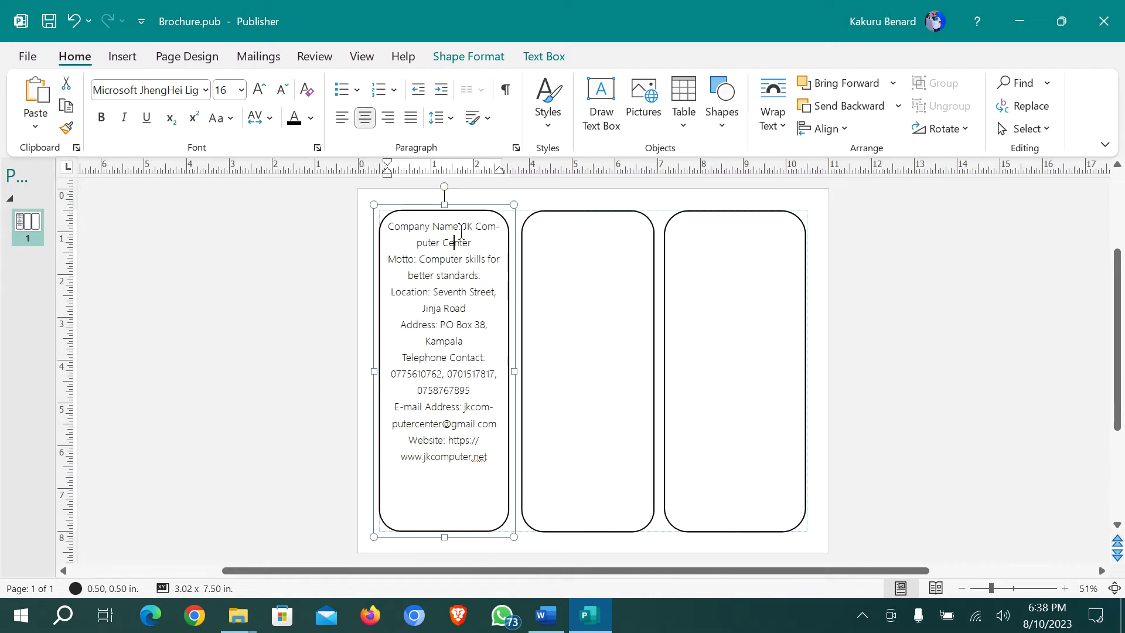
left_click(389, 227)
left_click_drag(391, 228, 466, 234)
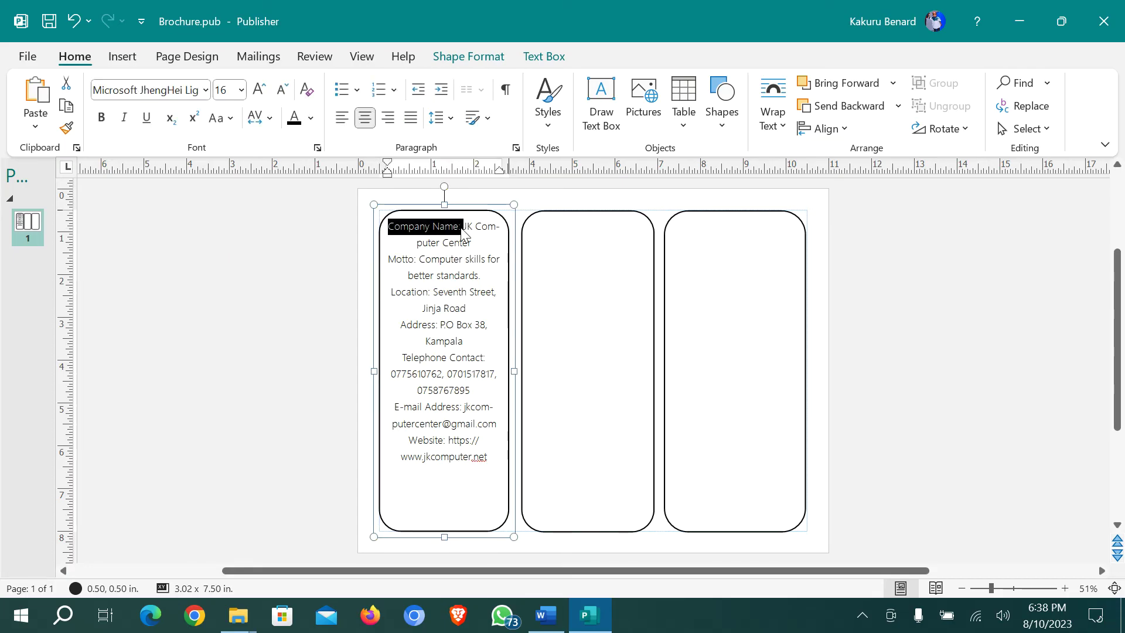
key("ctrl+b")
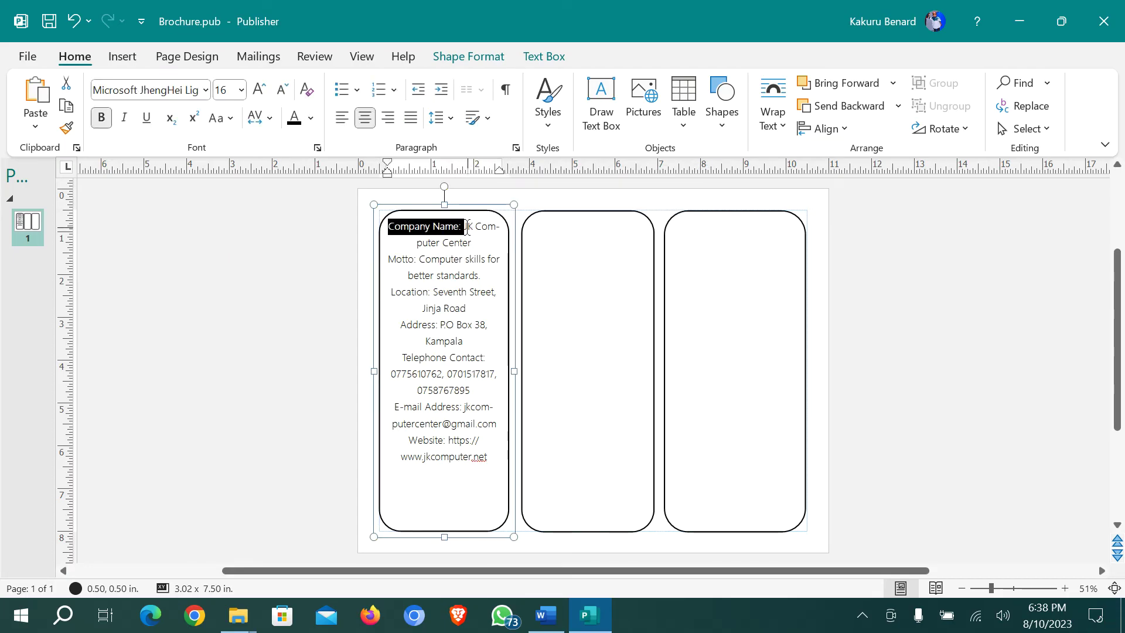
left_click(465, 234)
key("Return")
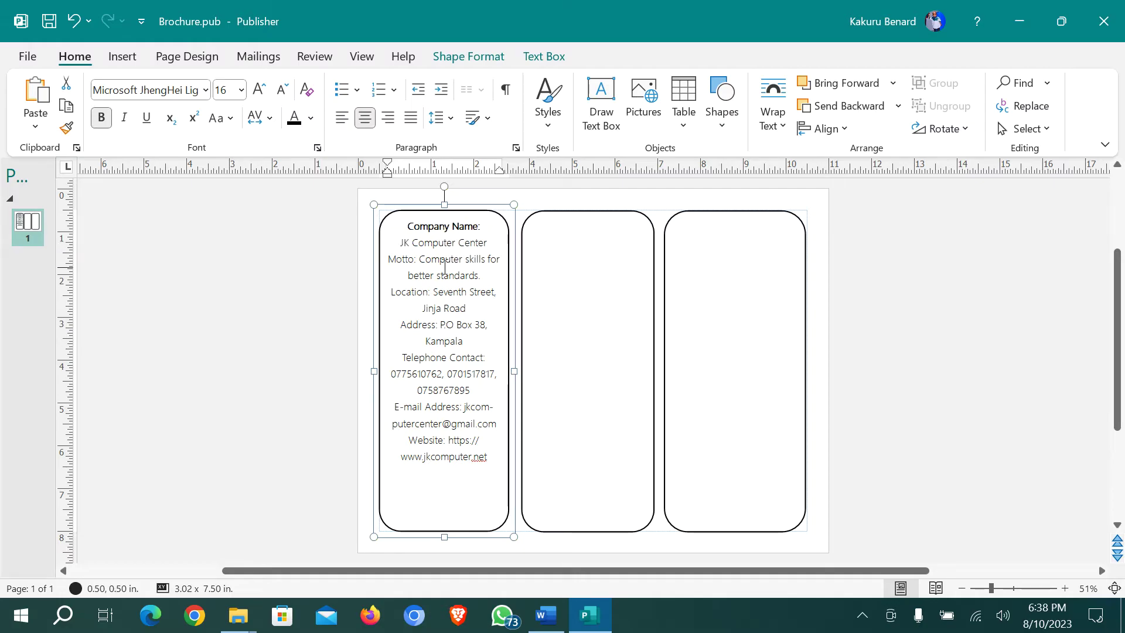
left_click_drag(419, 258, 389, 260)
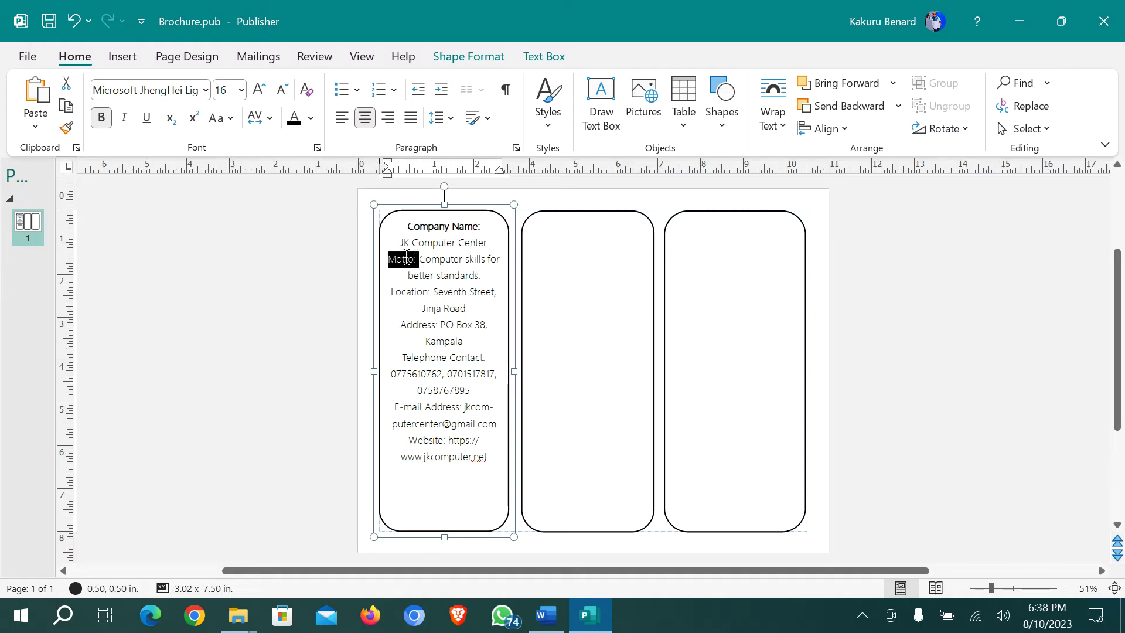
key("ctrl+b")
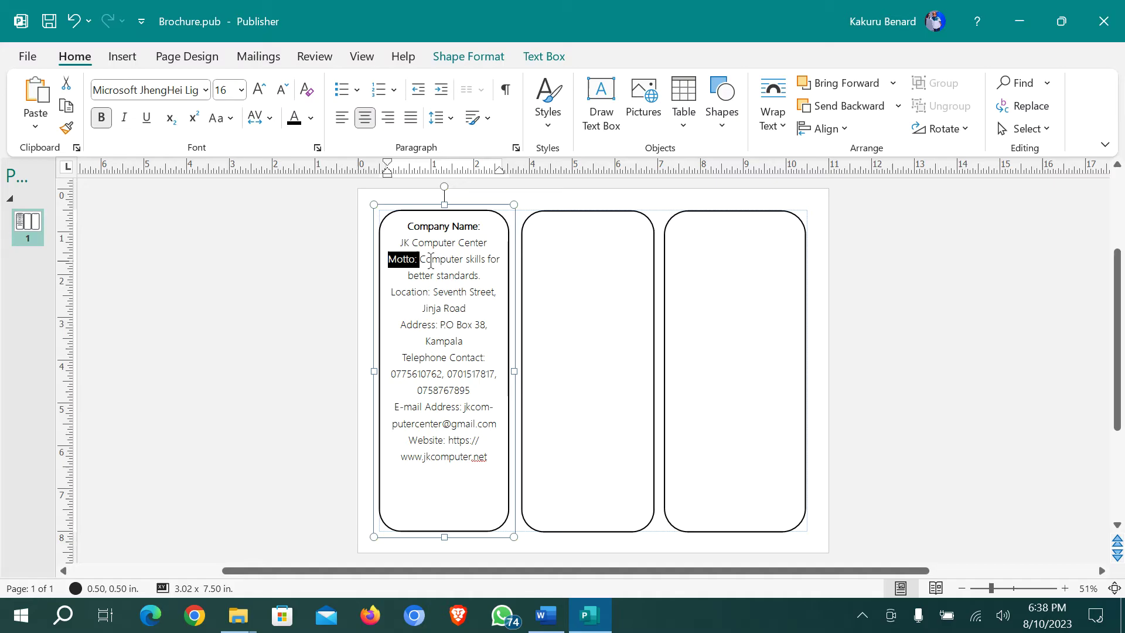
left_click(421, 259)
key("Return")
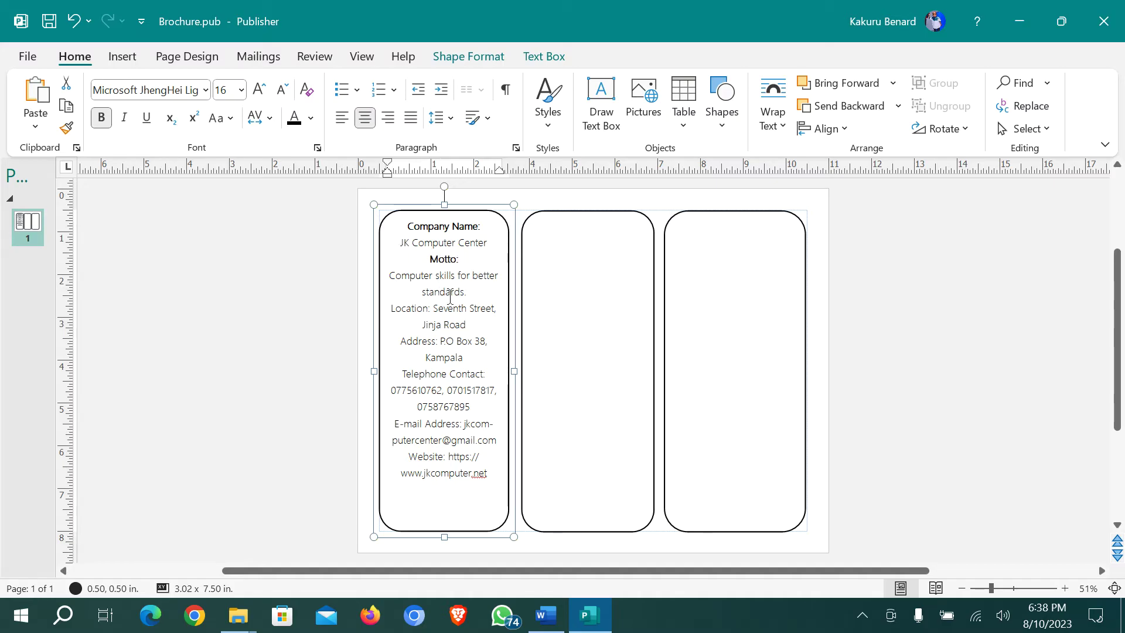
Bold the Location, Address, Telephone Contact and E-mail Address labels, moving values to their own lines
left_click_drag(432, 307, 391, 307)
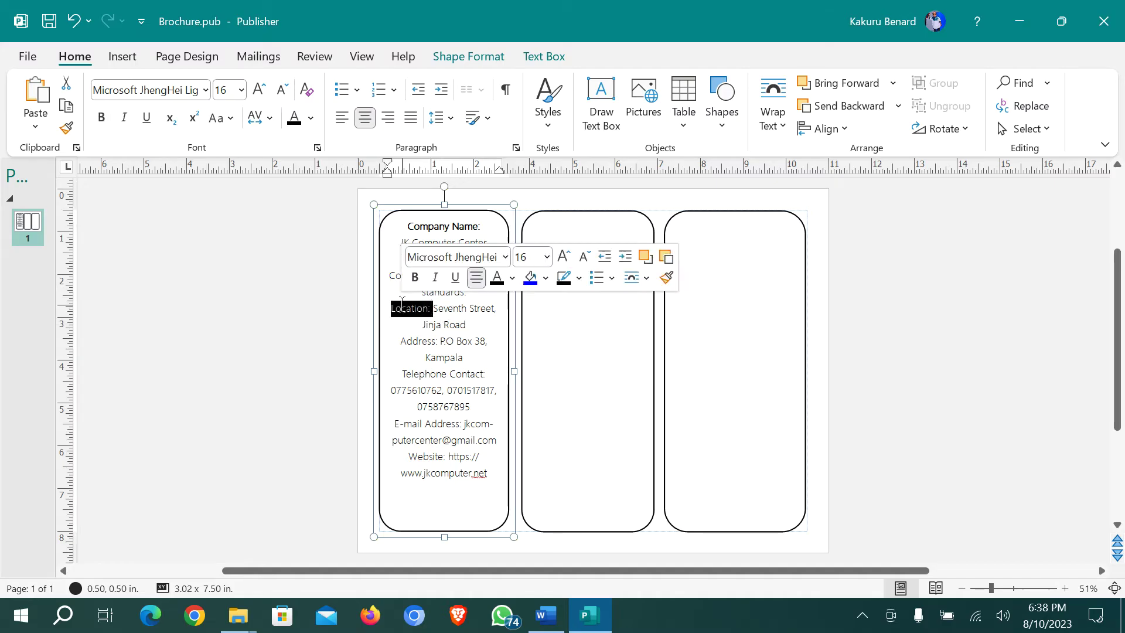
key("ctrl+b")
left_click(435, 308)
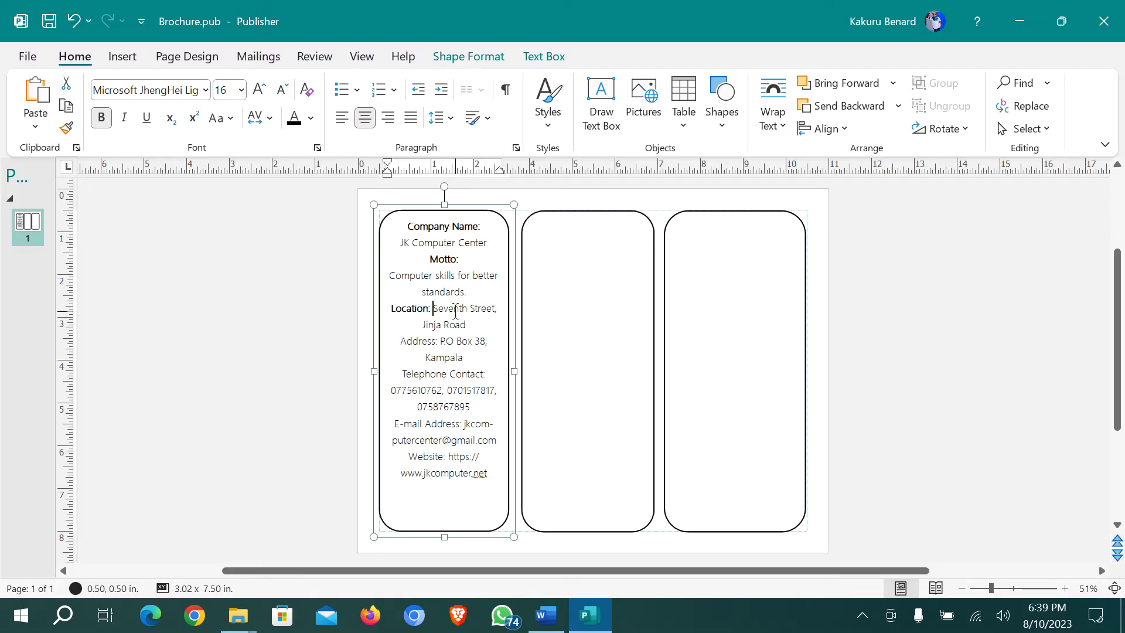
key("Return")
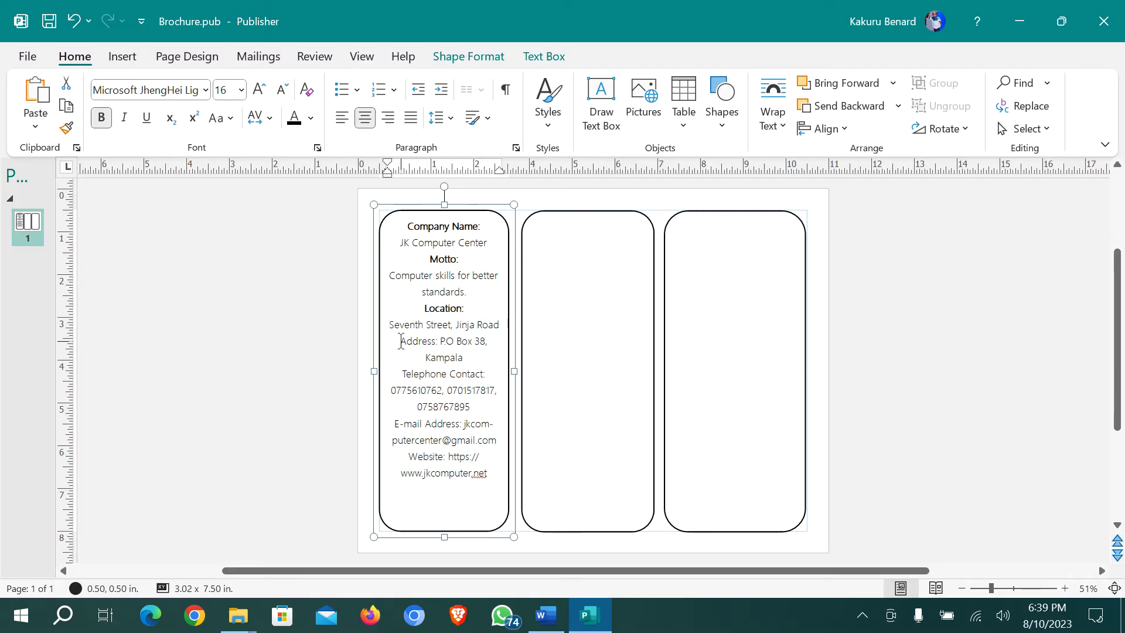
left_click_drag(401, 341, 440, 341)
key("ctrl+b")
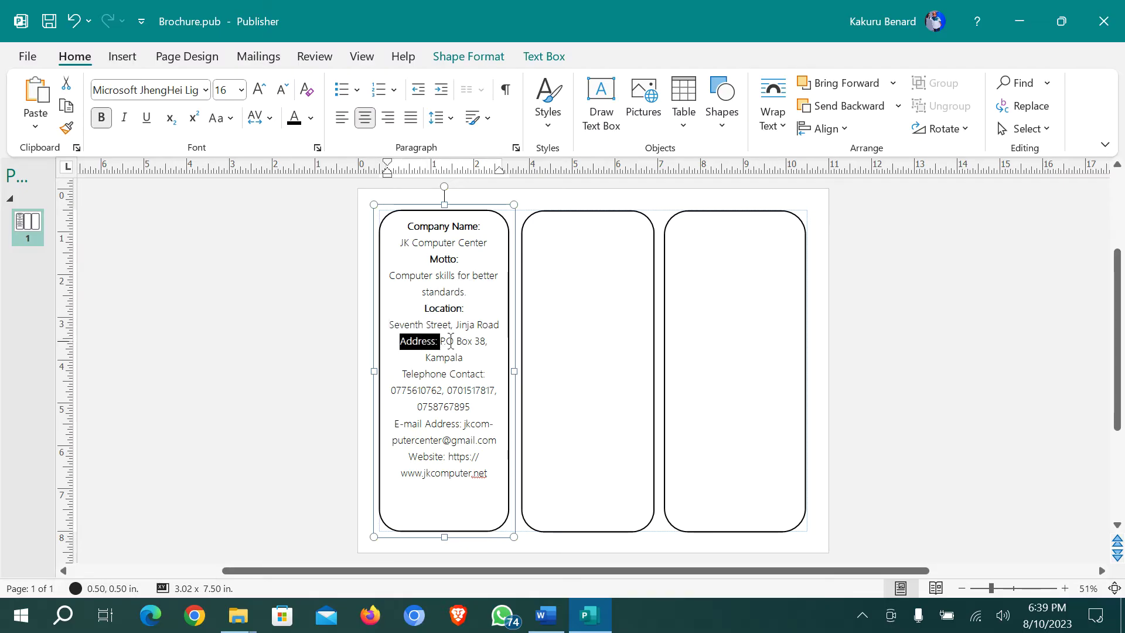
left_click(442, 341)
key("Return")
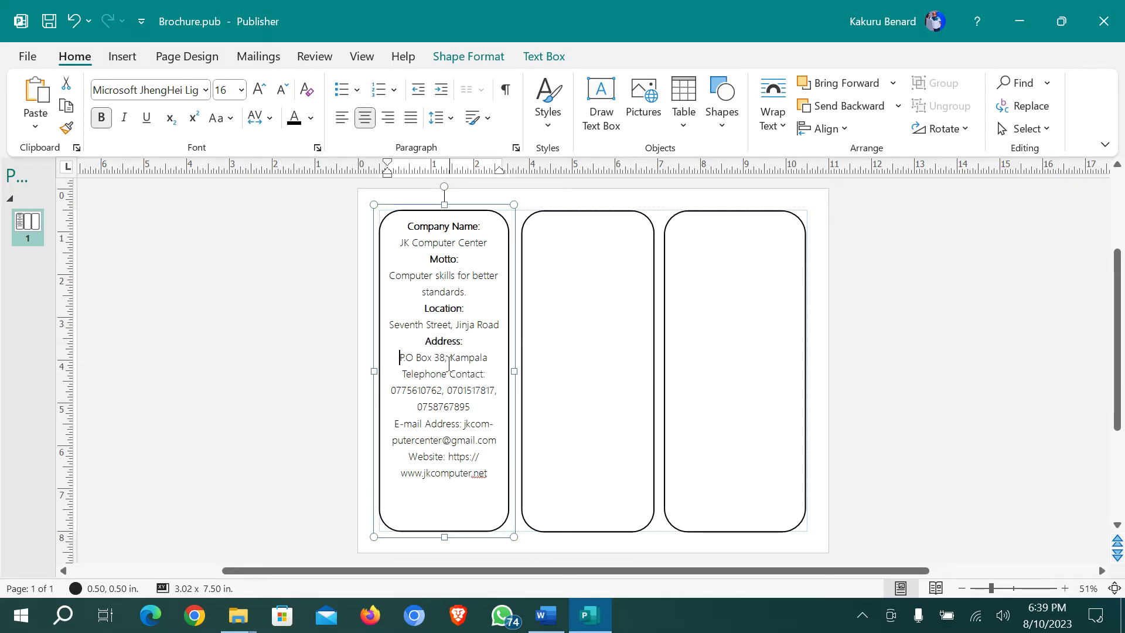
left_click_drag(403, 375, 489, 375)
key("ctrl+b")
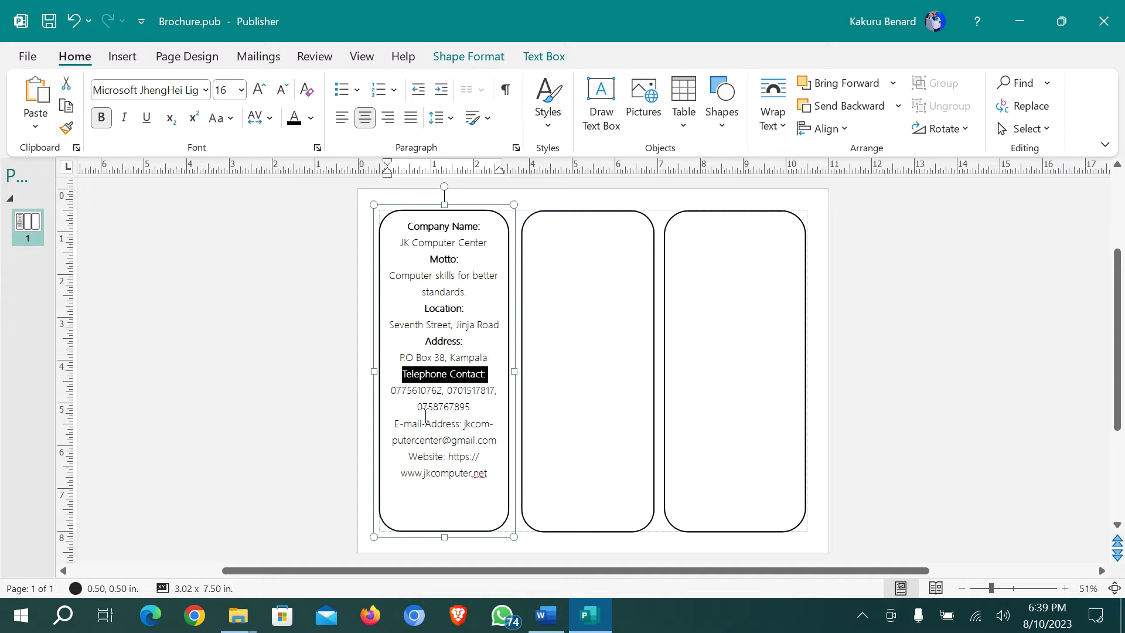
left_click_drag(399, 424, 465, 423)
key("ctrl+b")
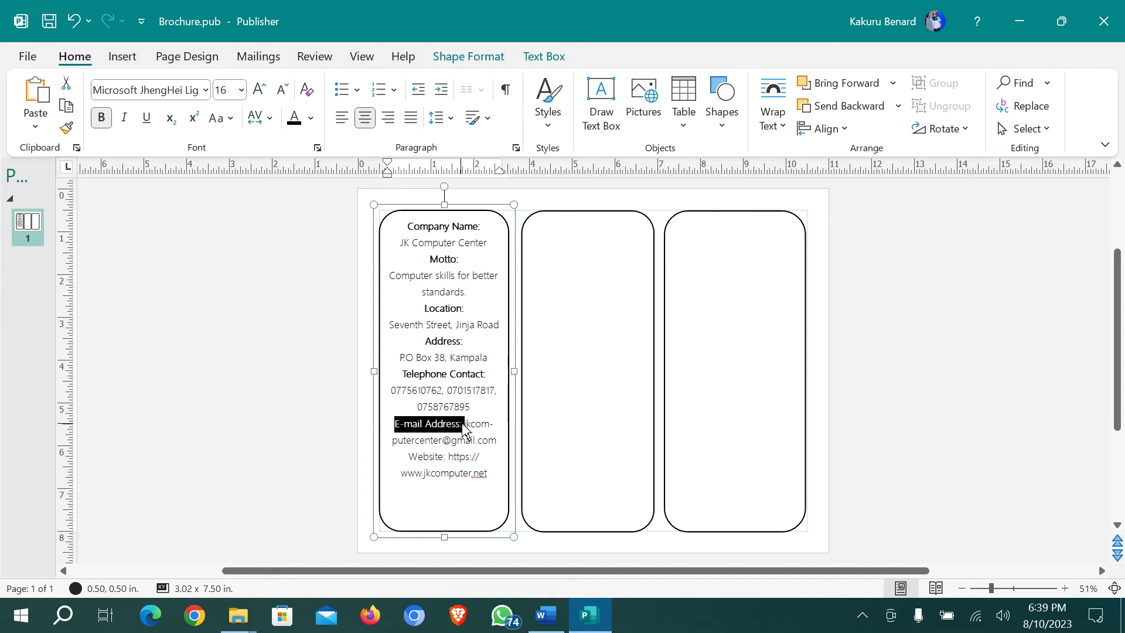
left_click(464, 424)
key("Return")
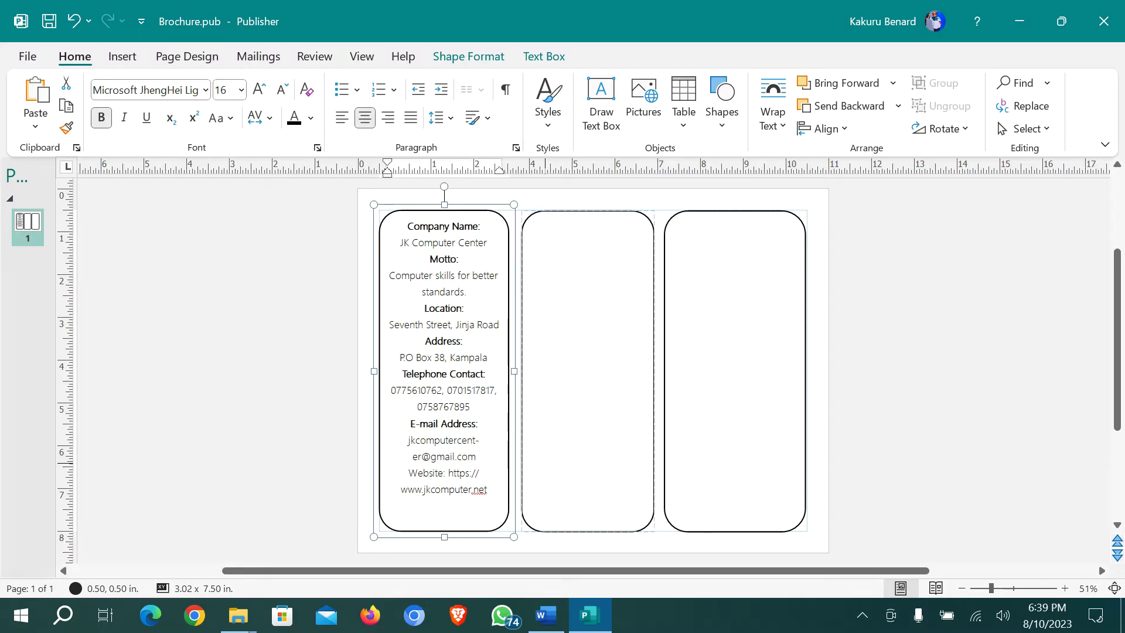
Leave one blank line above Company Name at the top of the panel
left_click(406, 227)
key("Return")
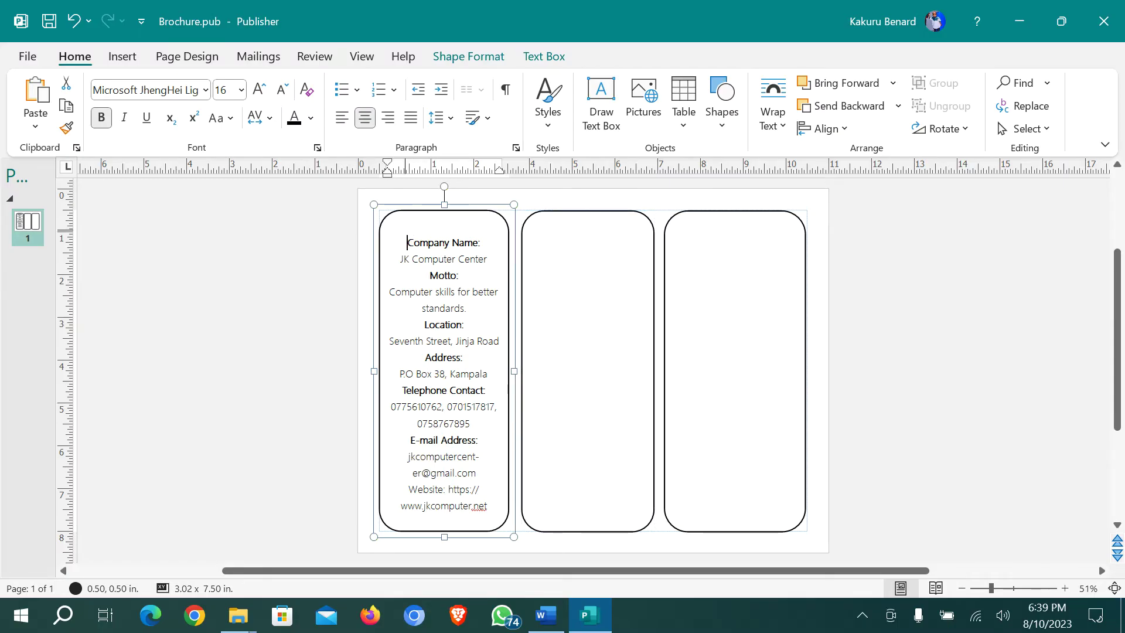
key("Return")
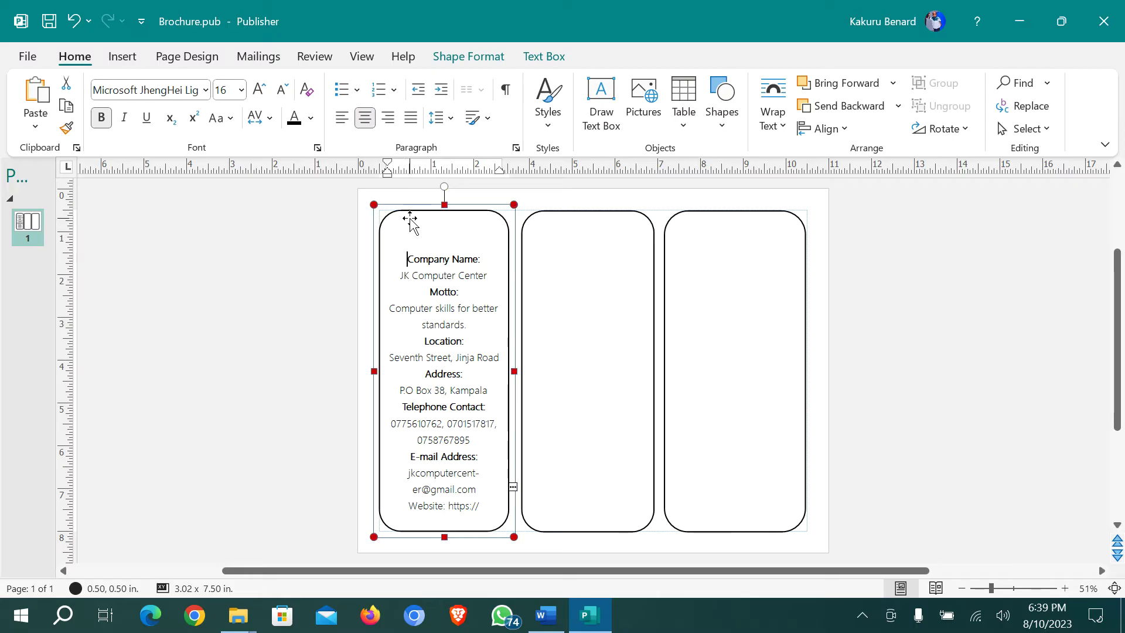
left_click(455, 249)
key("Delete")
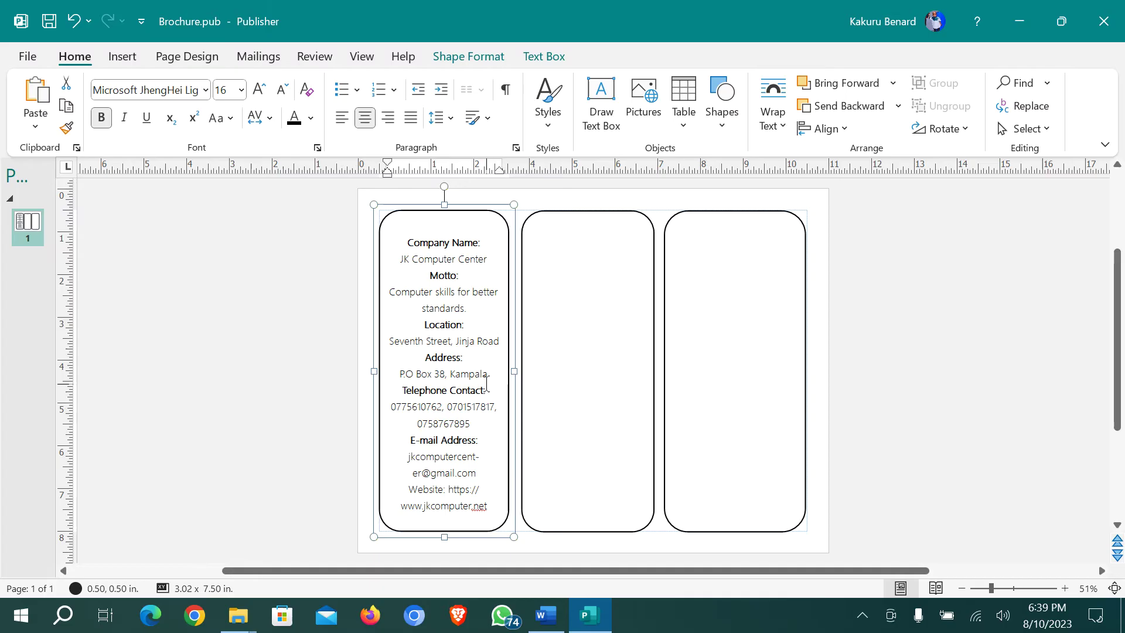
Select the Introduction paragraph in the Word brief for copying
left_click(542, 626)
scroll(500, 459, "down", 3)
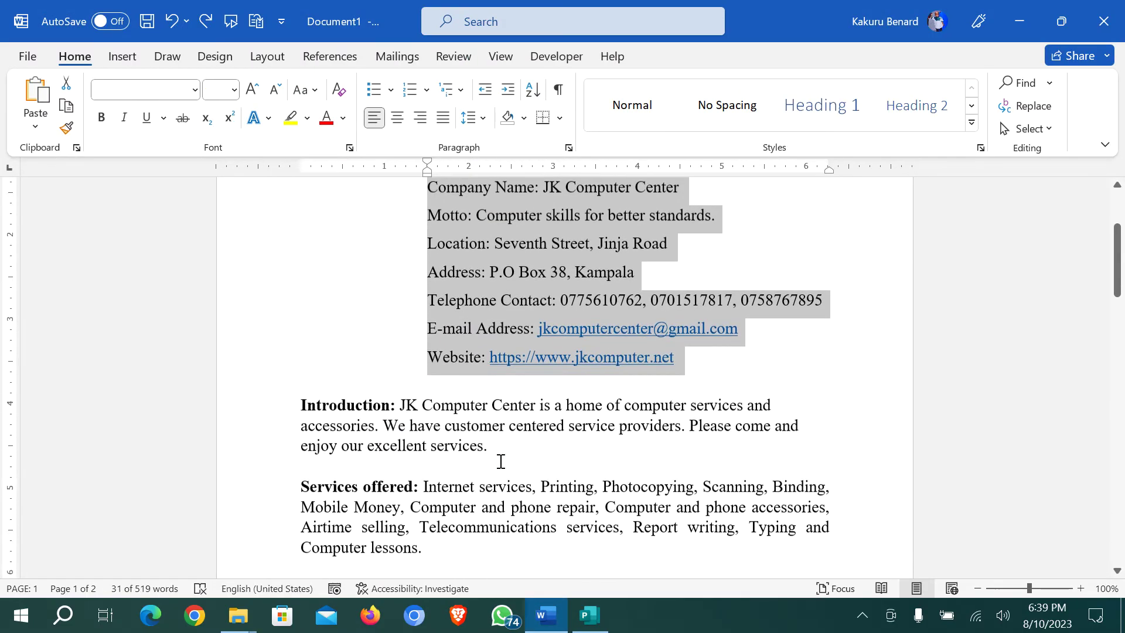
left_click(321, 339)
left_click_drag(302, 317, 492, 364)
key("ctrl+c")
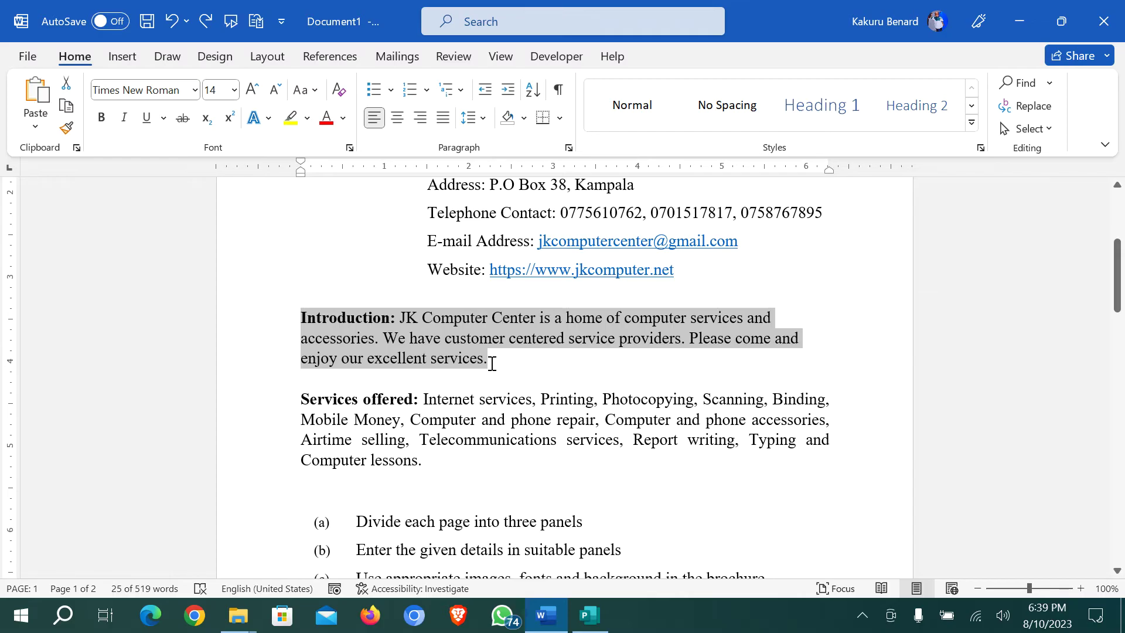
left_click(589, 615)
Paste the introduction into the middle panel and enlarge it five font sizes
left_click(567, 338)
right_click(567, 338)
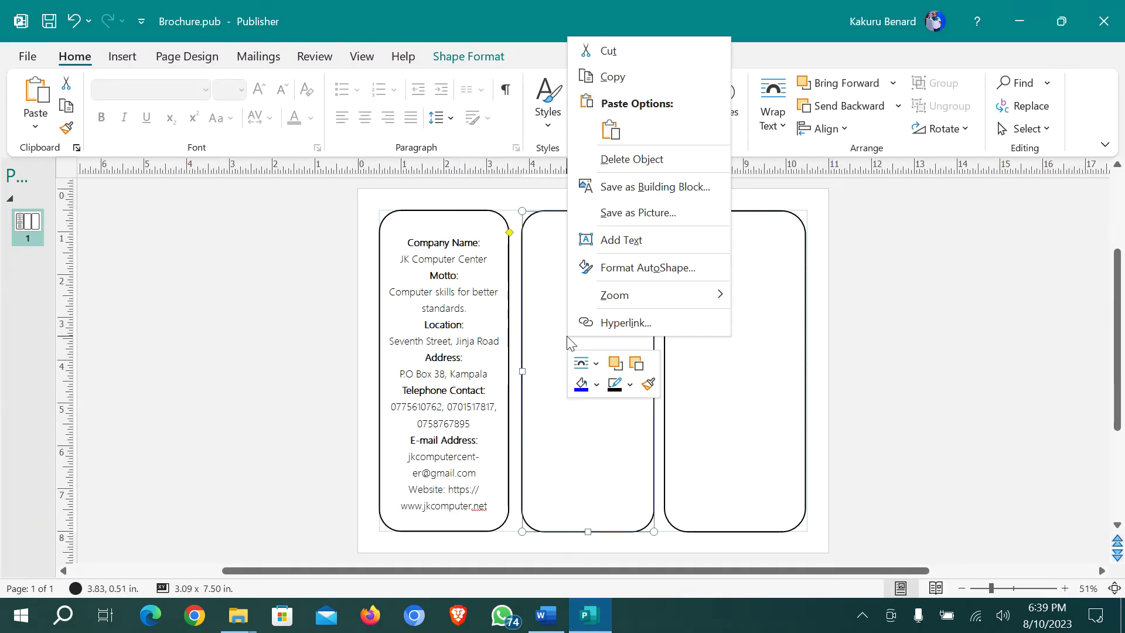
left_click(620, 240)
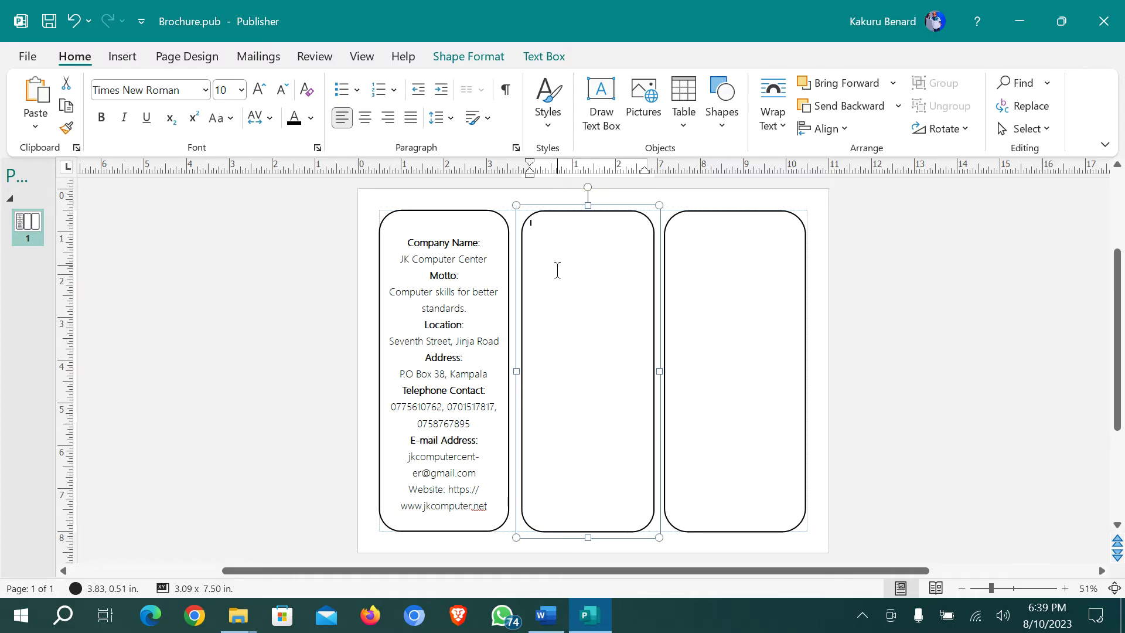
left_click(546, 614)
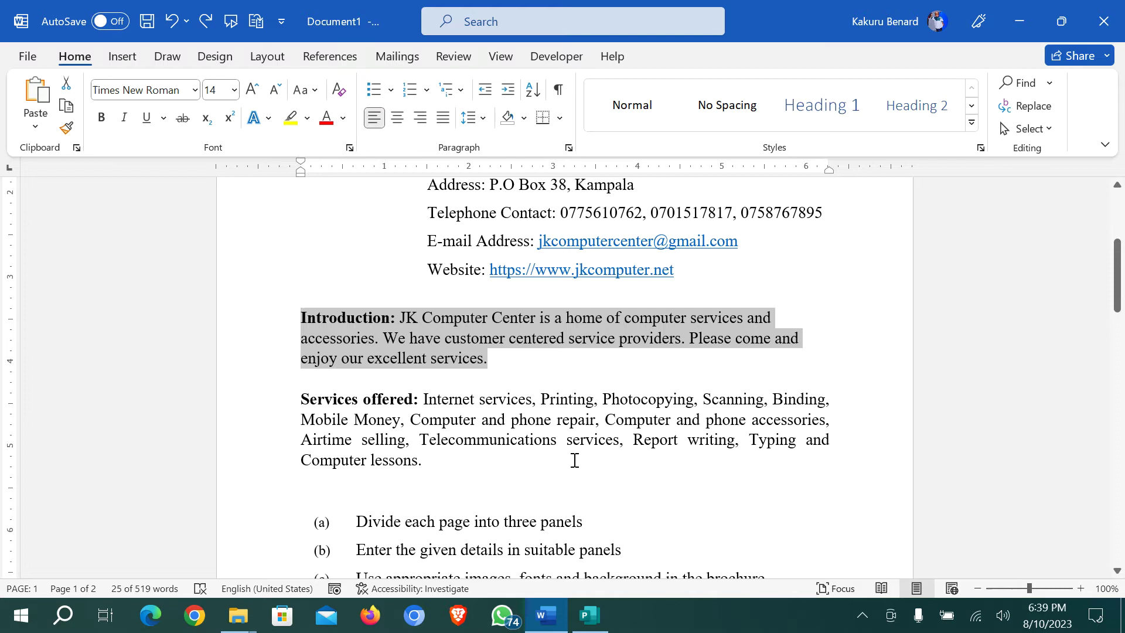
key("alt+Tab")
key("ctrl+v")
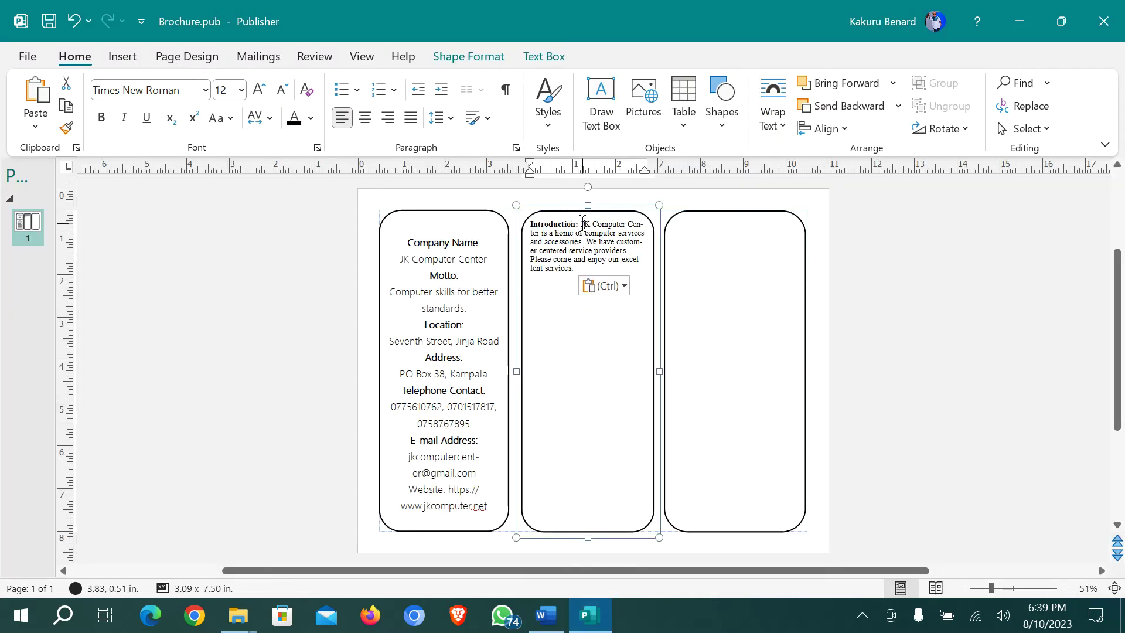
key("ctrl+a")
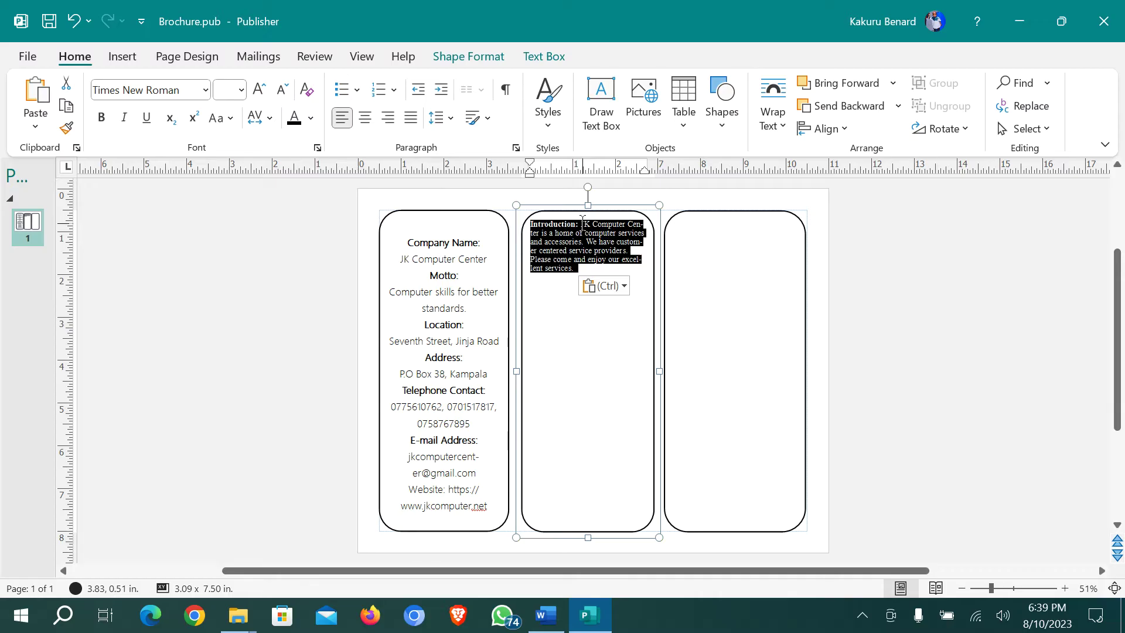
left_click(259, 90)
left_click(261, 91)
left_click(262, 94)
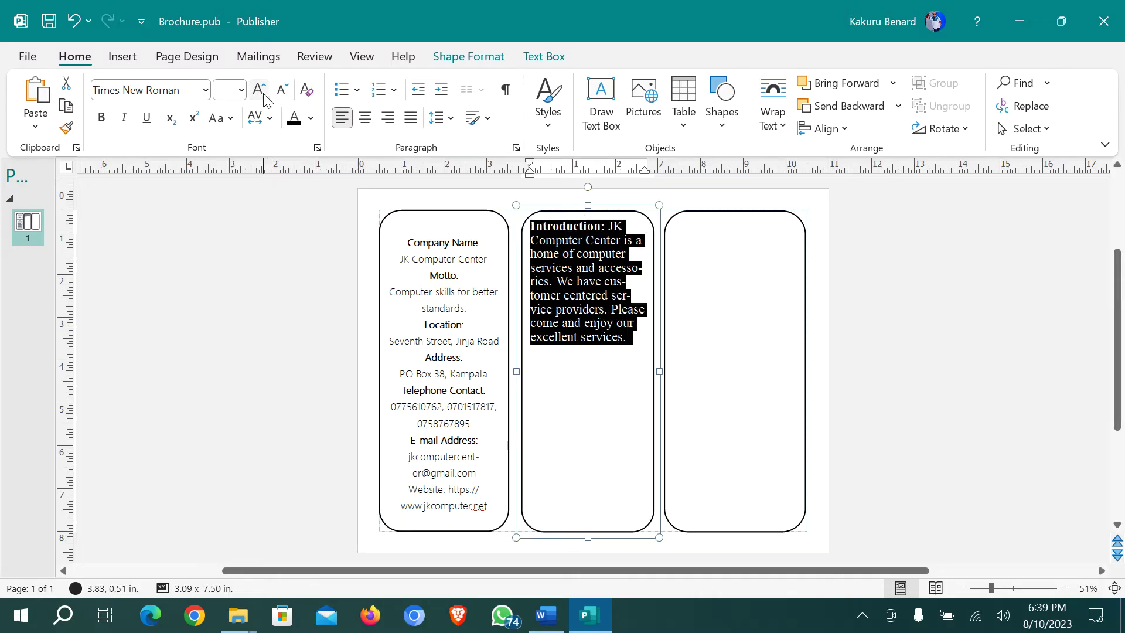
left_click(264, 96)
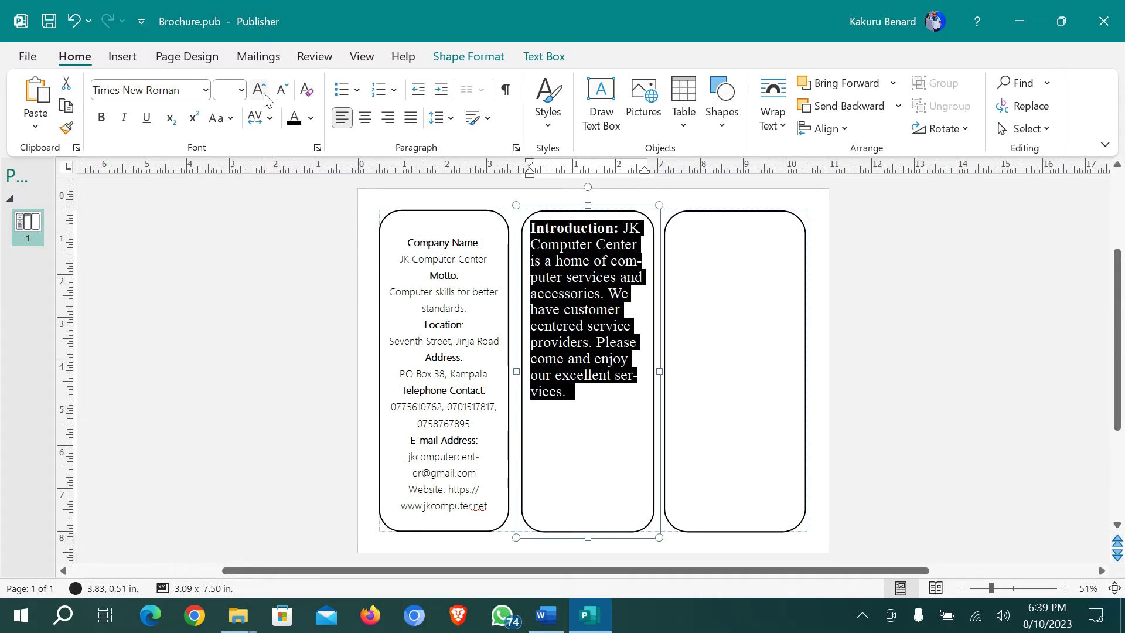
left_click(264, 96)
Add a blank line under the Introduction heading, centre the text and shrink it one size
left_click(532, 246)
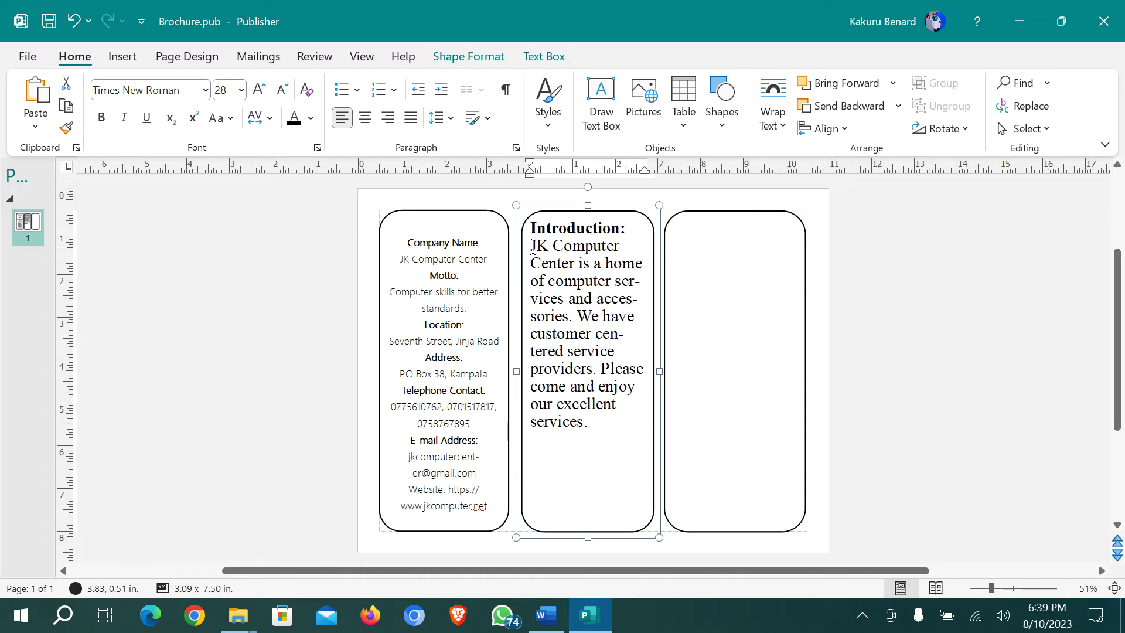
key("Return")
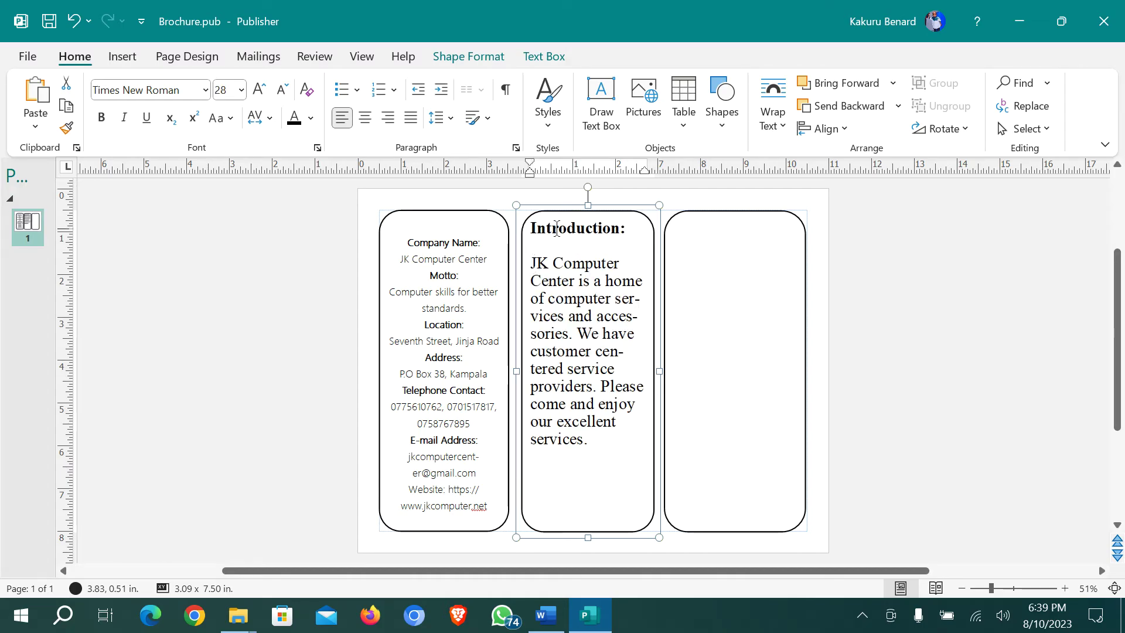
left_click(558, 227)
key("ctrl+a")
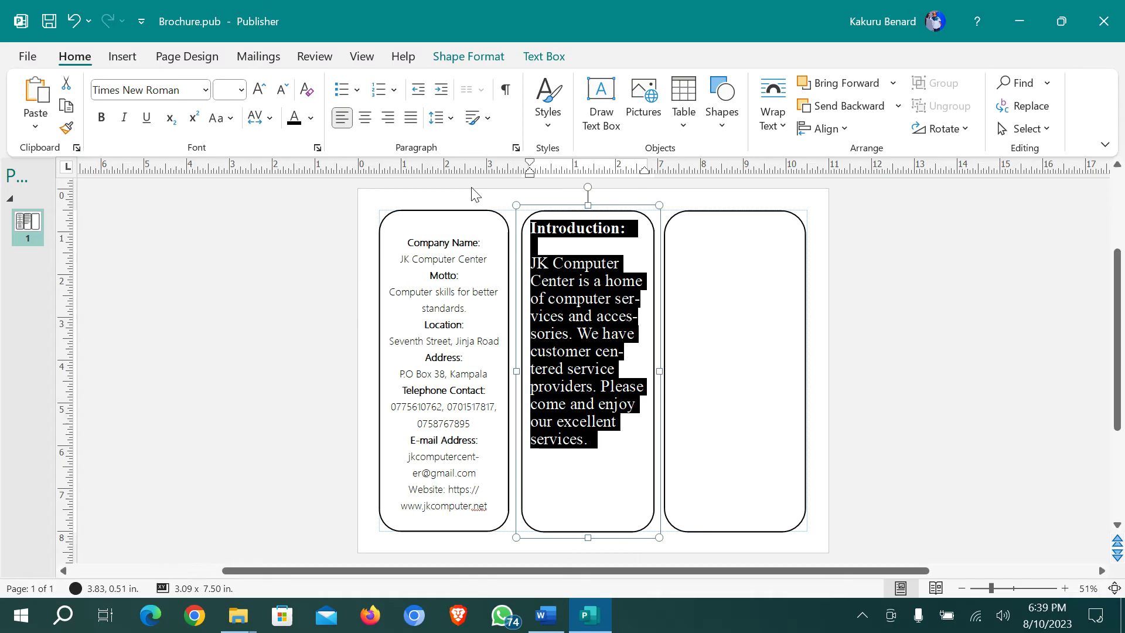
left_click(366, 120)
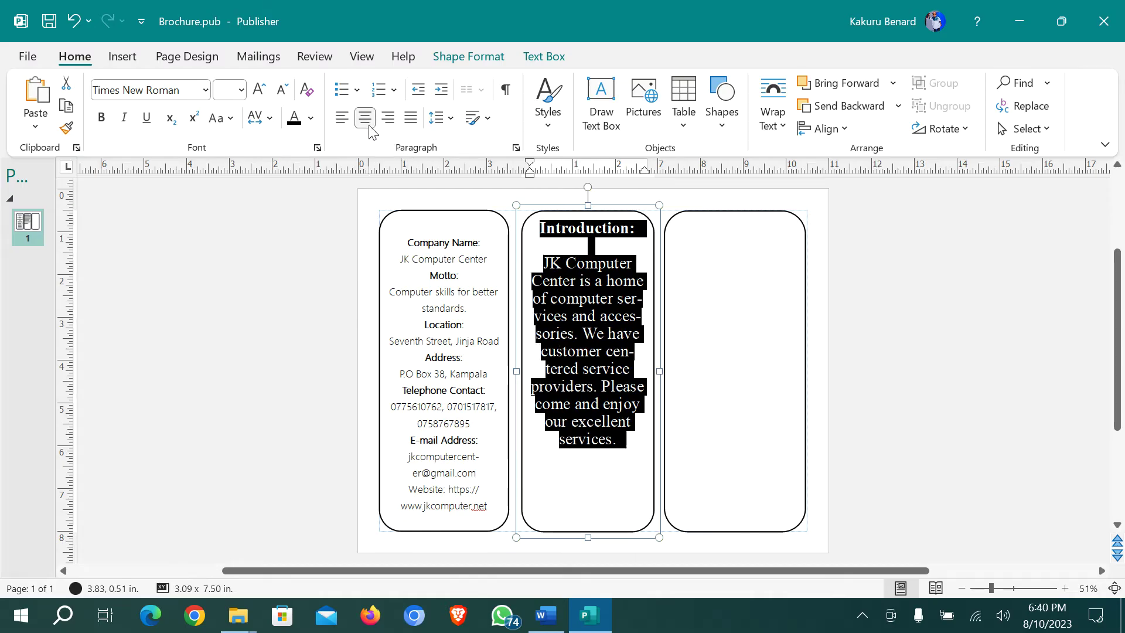
left_click(283, 93)
left_click(570, 394)
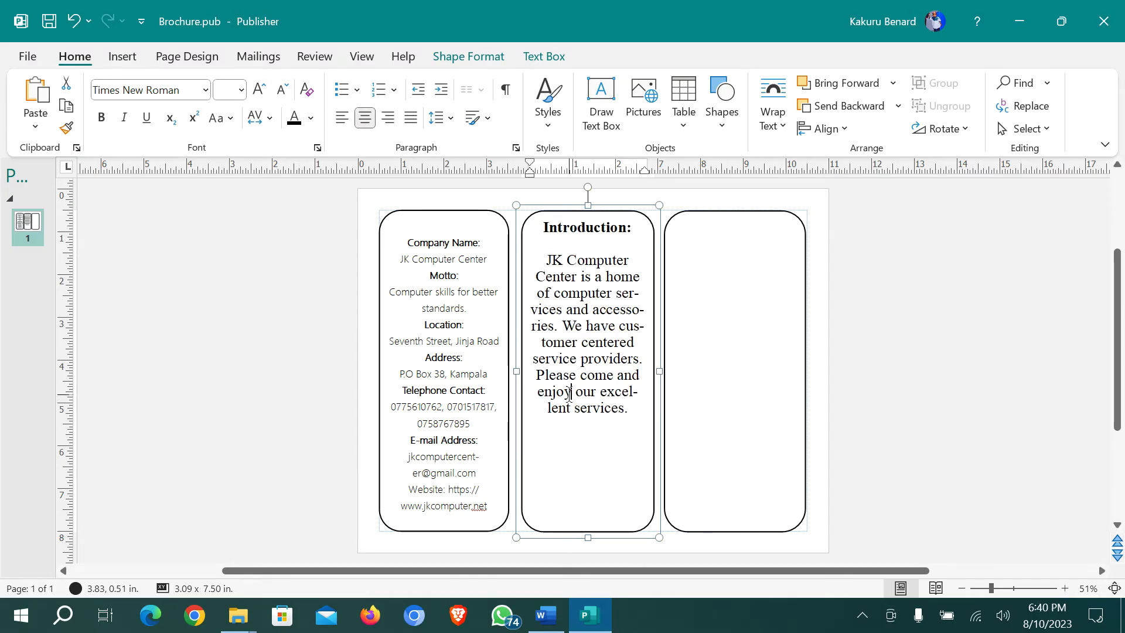
left_click(544, 228)
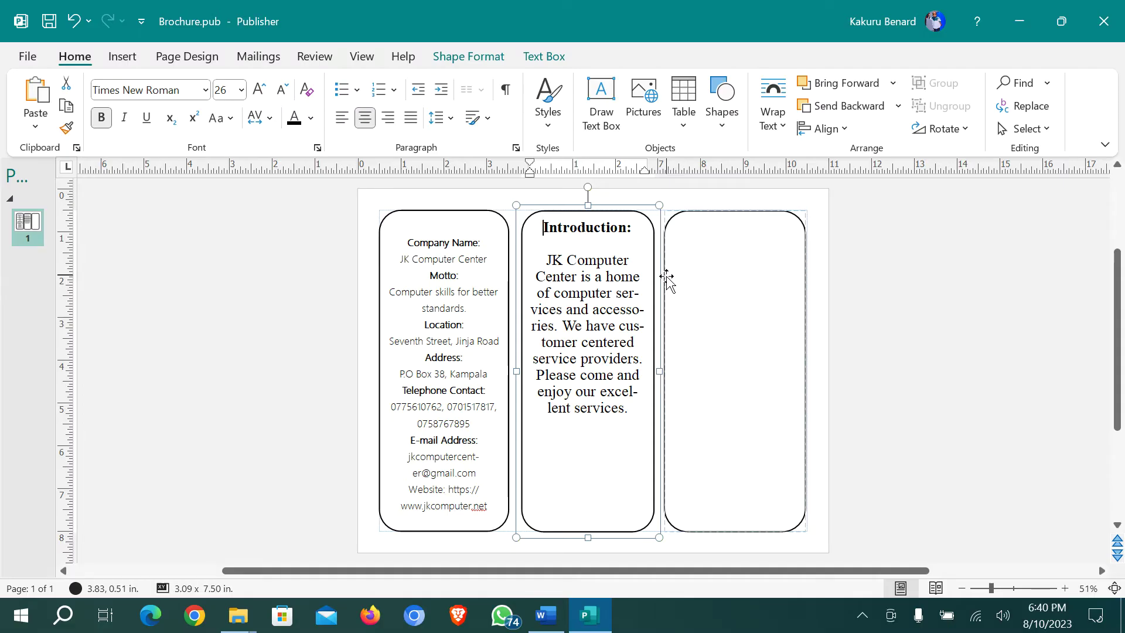
Select and copy the Services offered paragraph from the Word brief
left_click(719, 337)
left_click(545, 615)
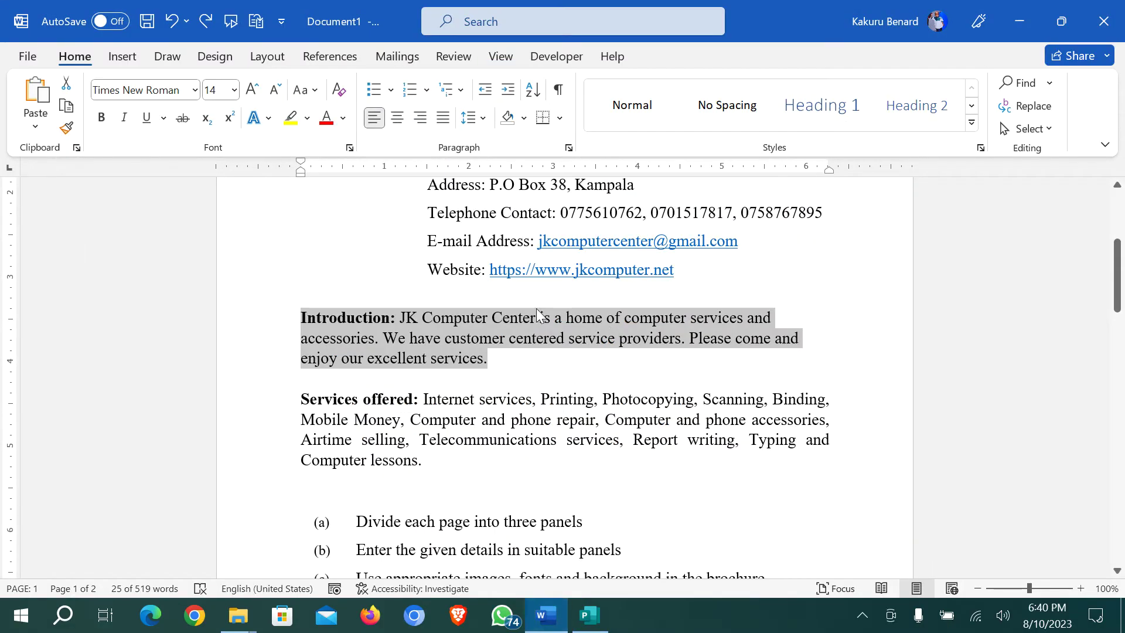
left_click(449, 385)
left_click_drag(306, 401, 424, 463)
key("ctrl+c")
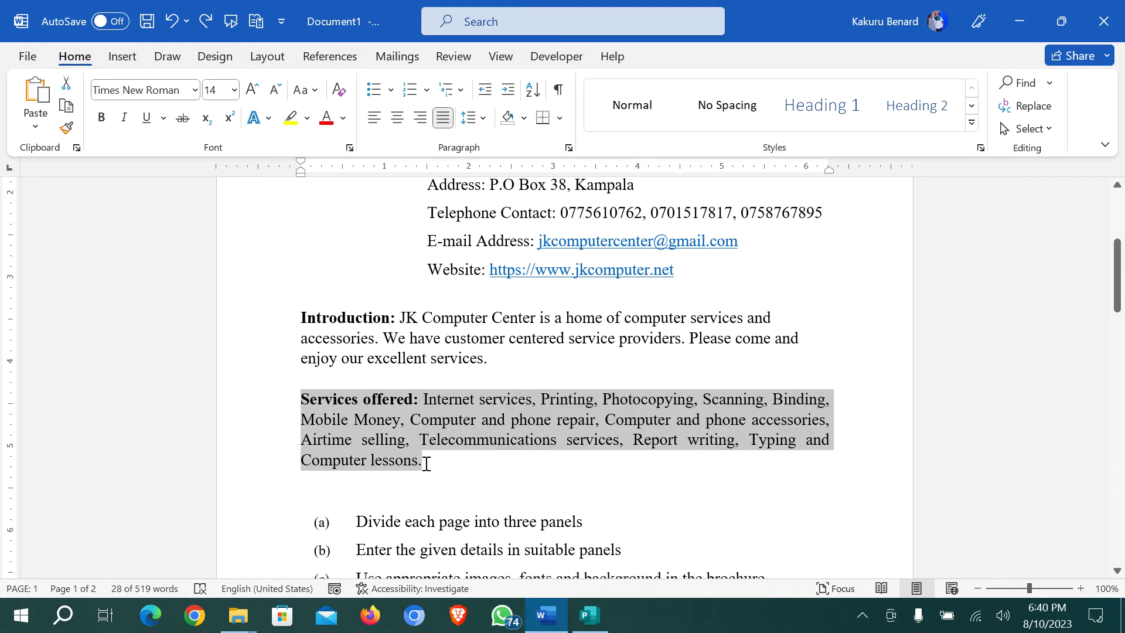
key("alt+Tab")
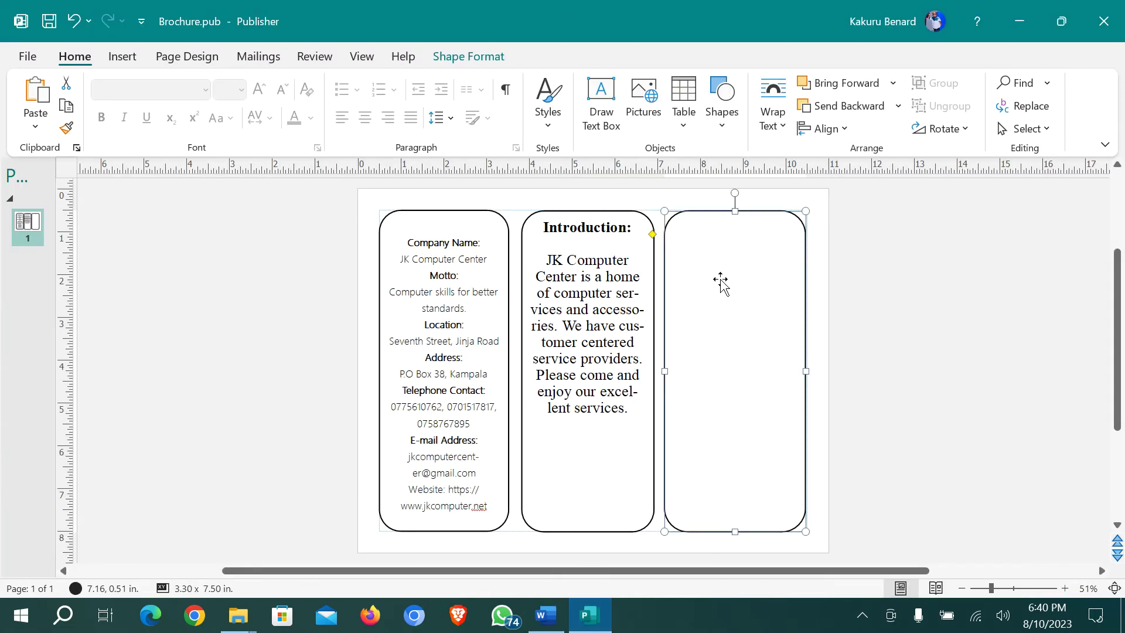
Paste the Services offered text into the third panel and enlarge it to 24 pt
right_click(728, 270)
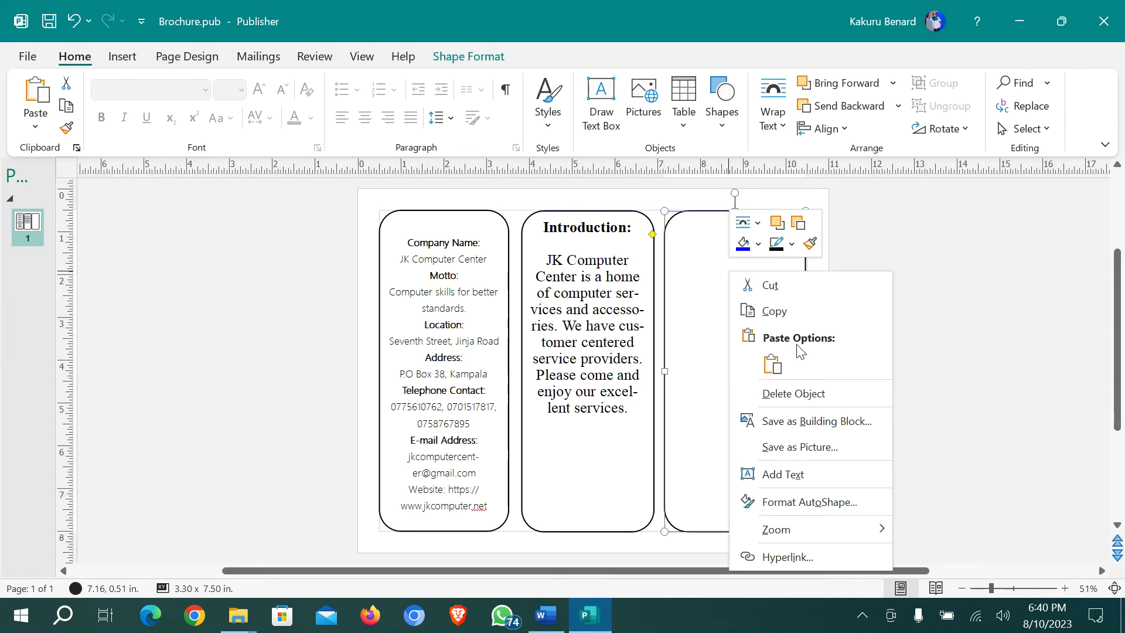
left_click(788, 475)
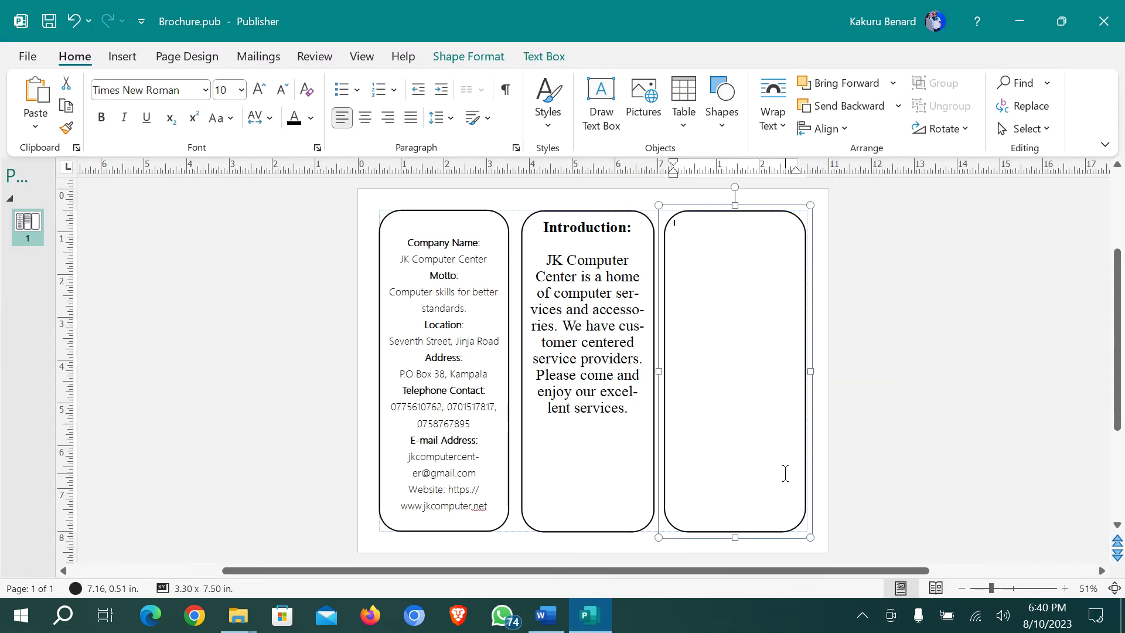
key("ctrl+v")
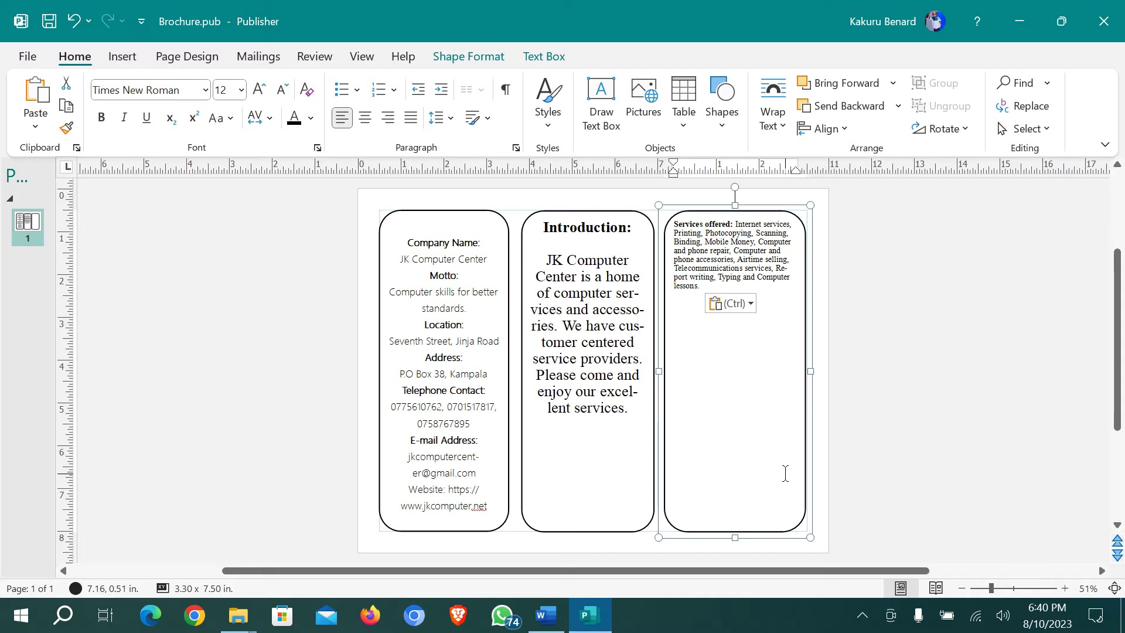
key("ctrl+a")
left_click(259, 90)
left_click(258, 89)
left_click(258, 90)
left_click(259, 89)
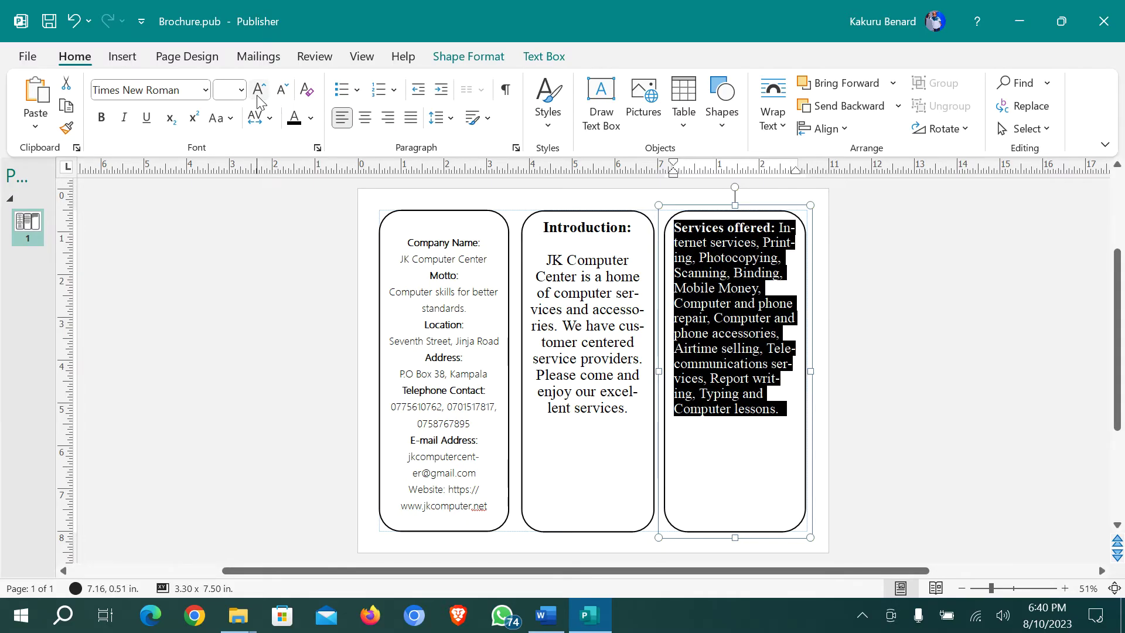
Put the services list below the heading after a blank line and centre both
left_click(780, 229)
key("Return")
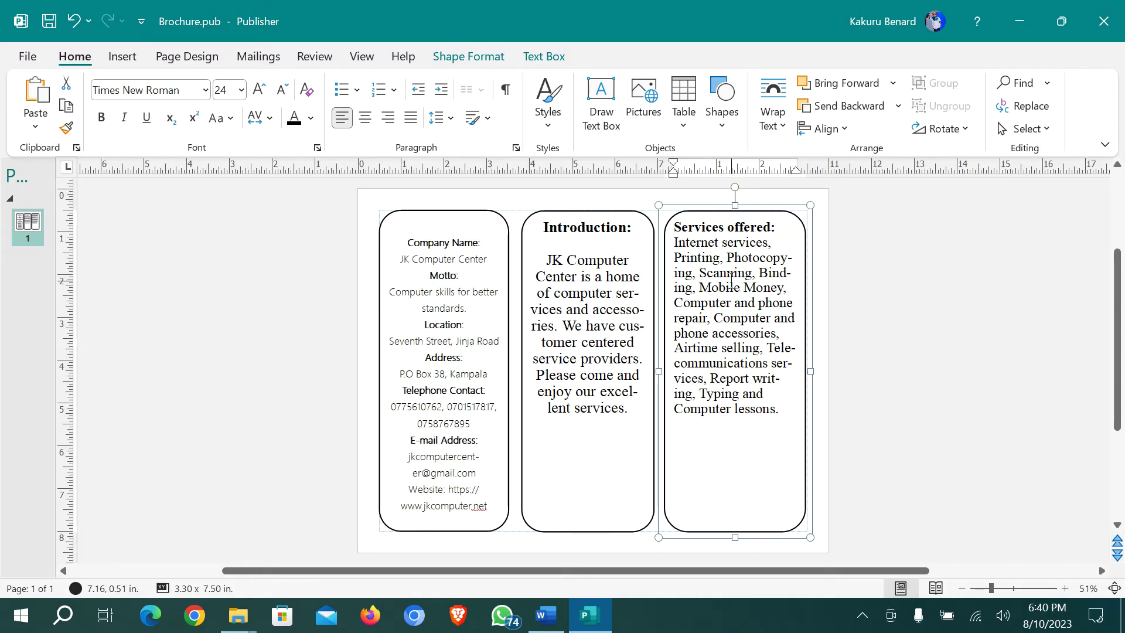
key("Return")
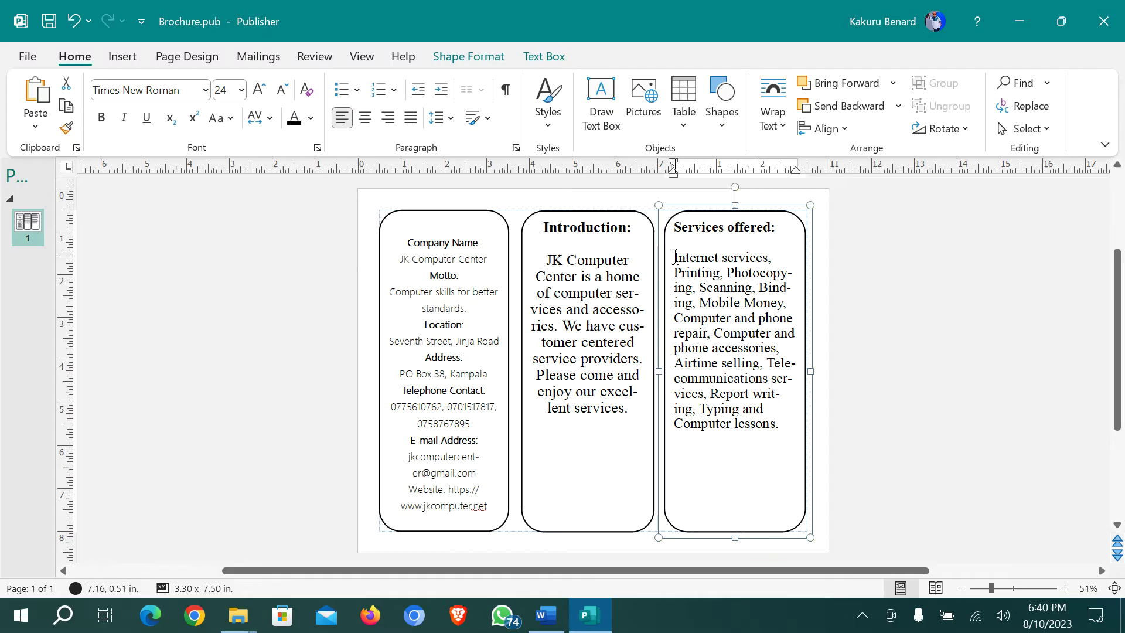
left_click_drag(678, 256, 785, 428)
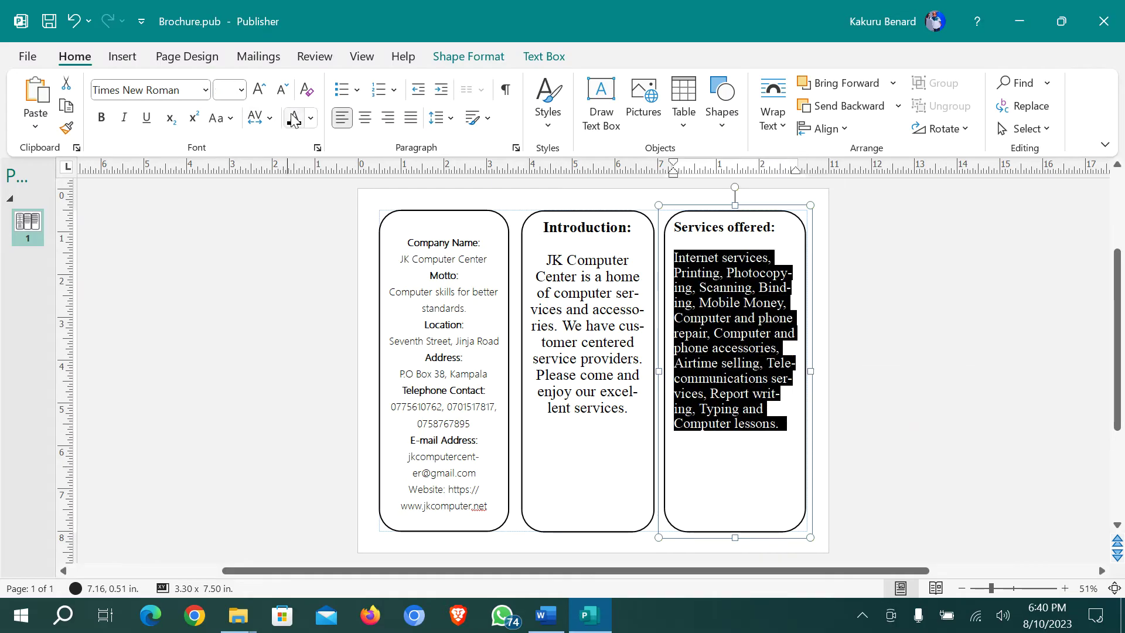
left_click(364, 118)
left_click(721, 228)
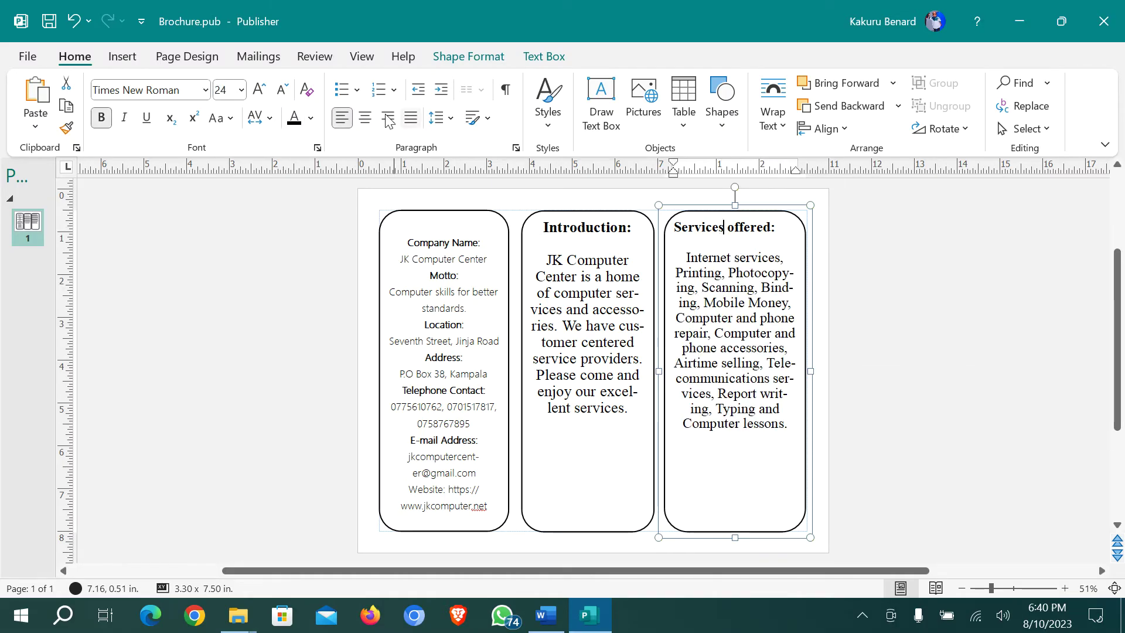
left_click(364, 117)
left_click(826, 446)
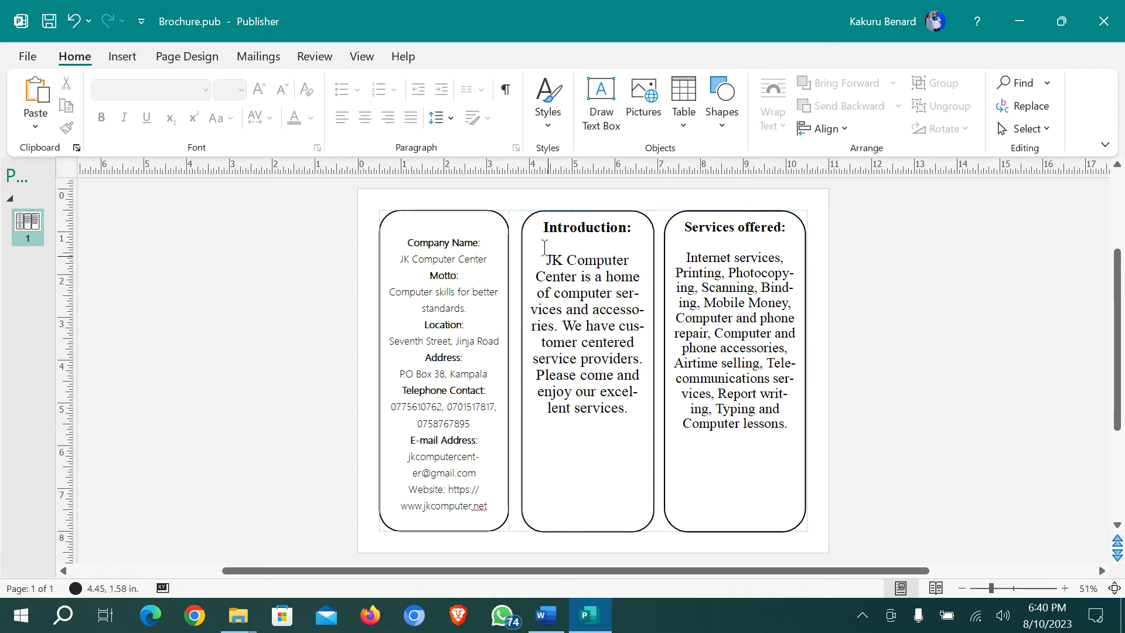
Try Source Sans Pro Black on the introduction text, then undo the change
left_click_drag(540, 232, 632, 416)
left_click(205, 91)
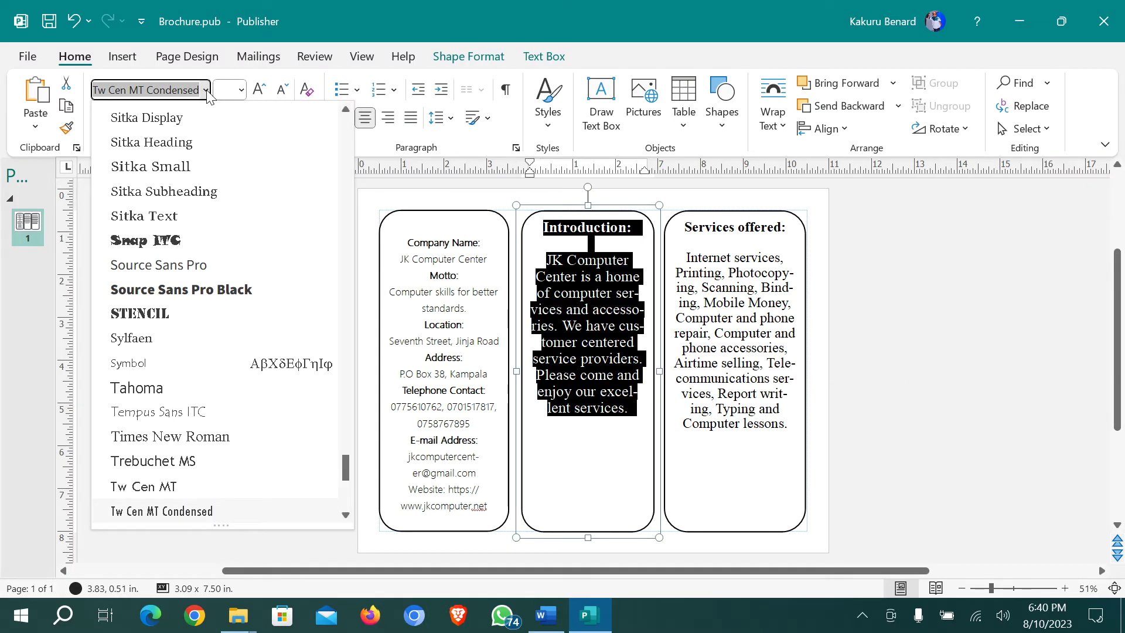
left_click(237, 293)
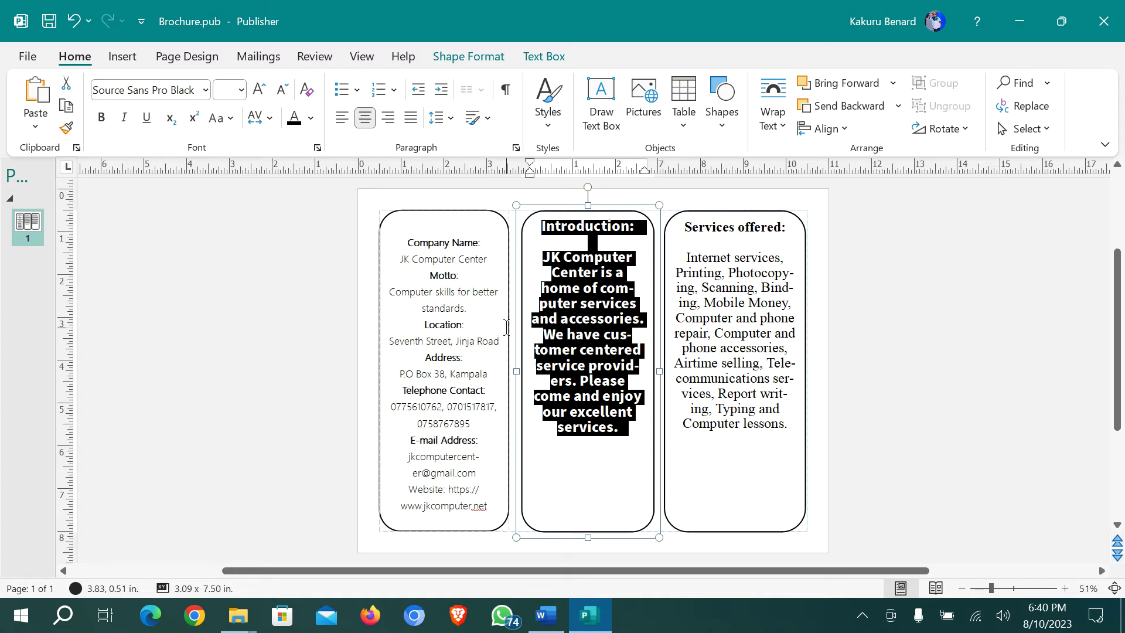
key("ctrl+z")
Colour the Introduction heading green
left_click(656, 258)
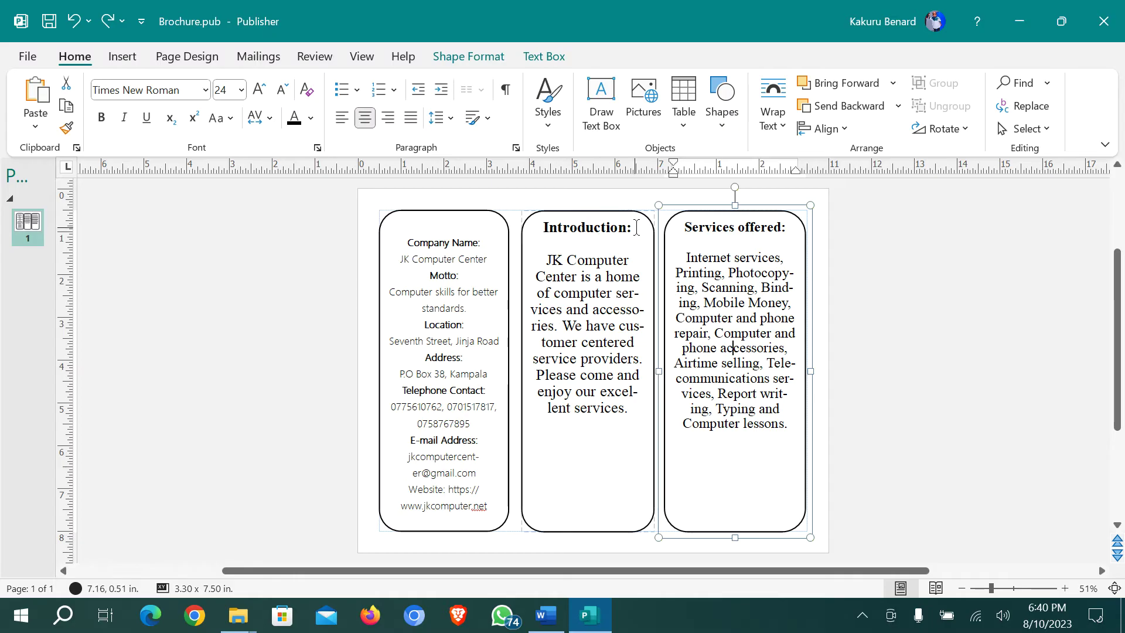
left_click_drag(636, 229, 560, 230)
key("ctrl+shift+period")
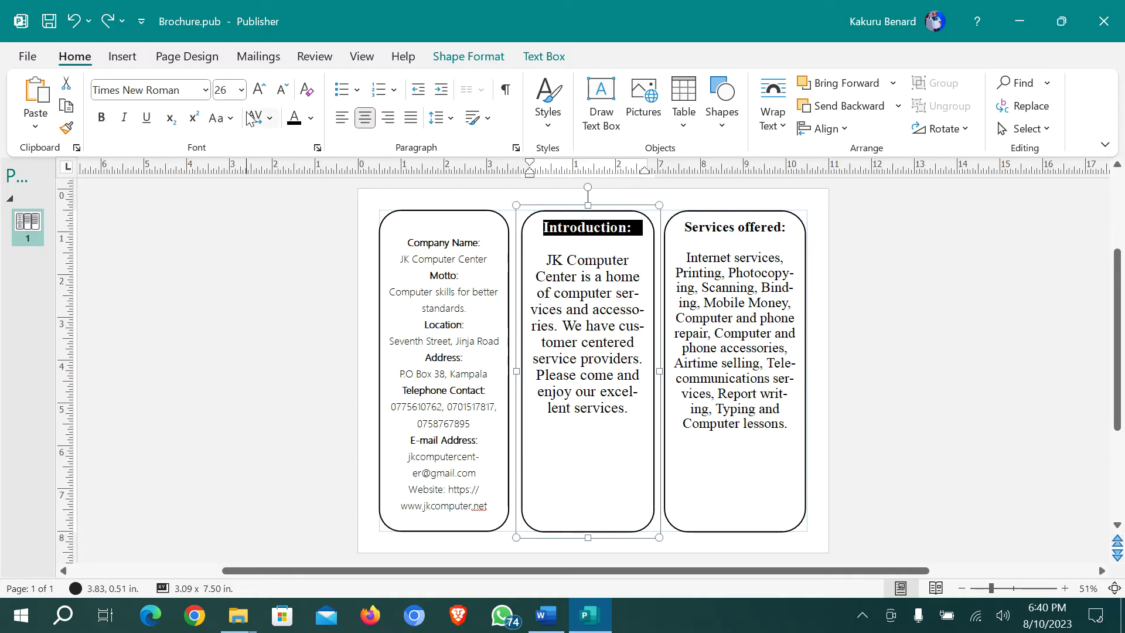
left_click(311, 118)
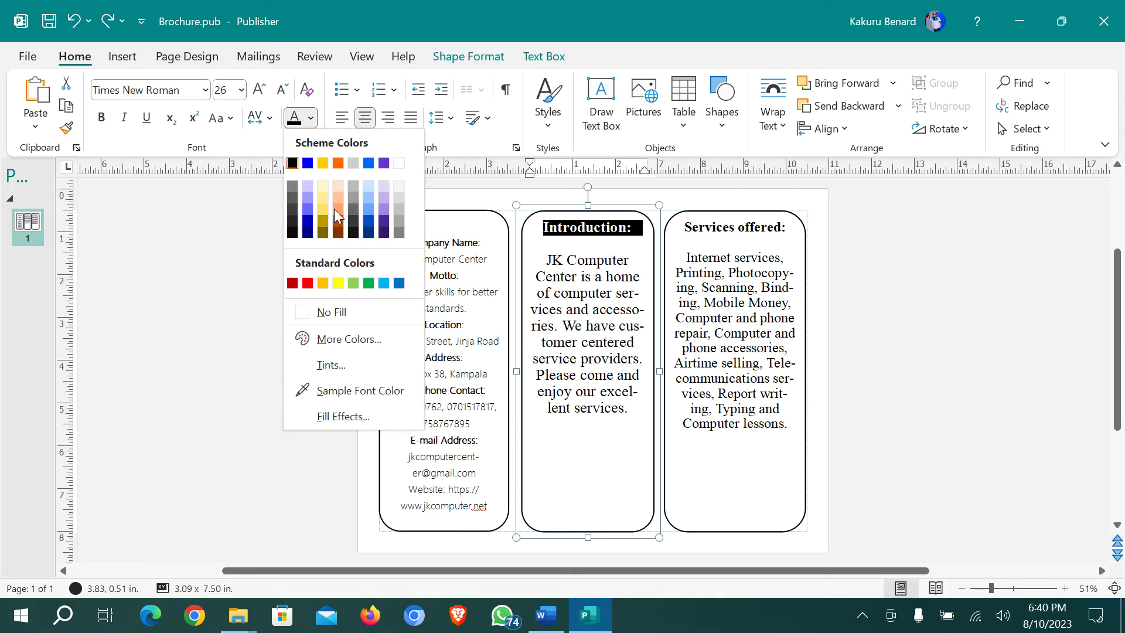
left_click(369, 283)
Make the Services offered heading gold and set it in Arial Black
left_click(786, 227)
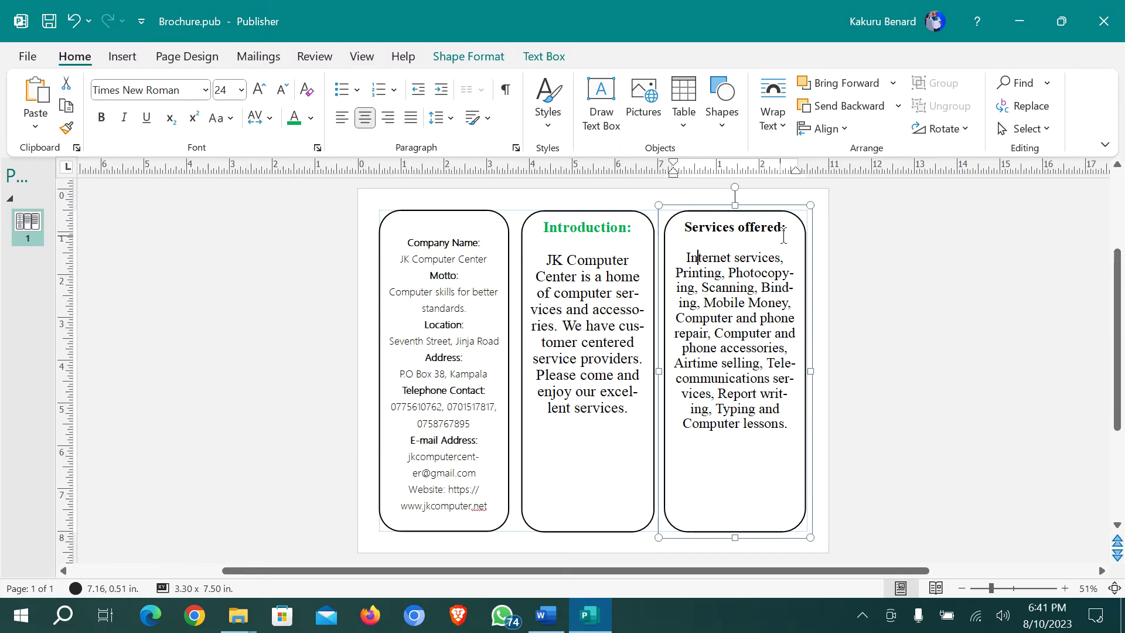
left_click_drag(786, 227, 679, 227)
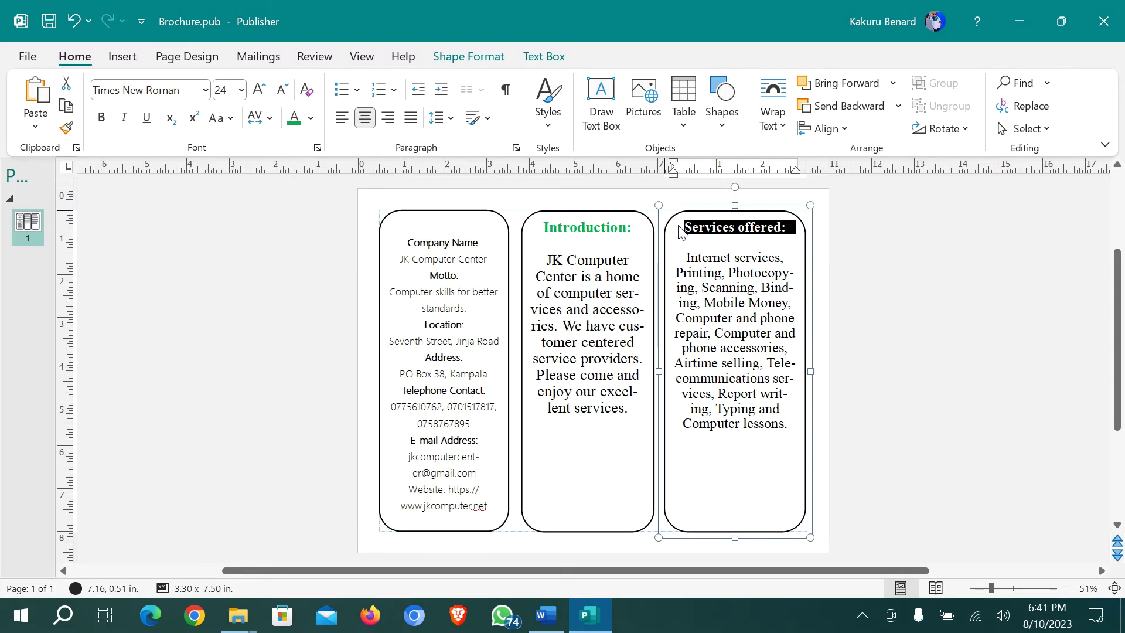
left_click(312, 119)
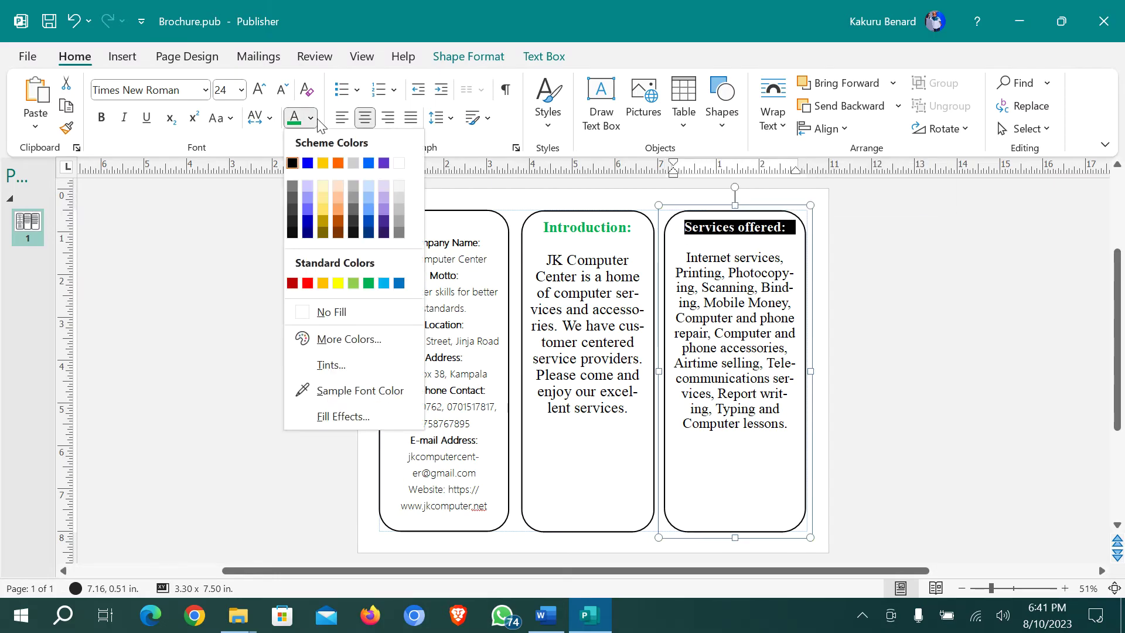
left_click(325, 283)
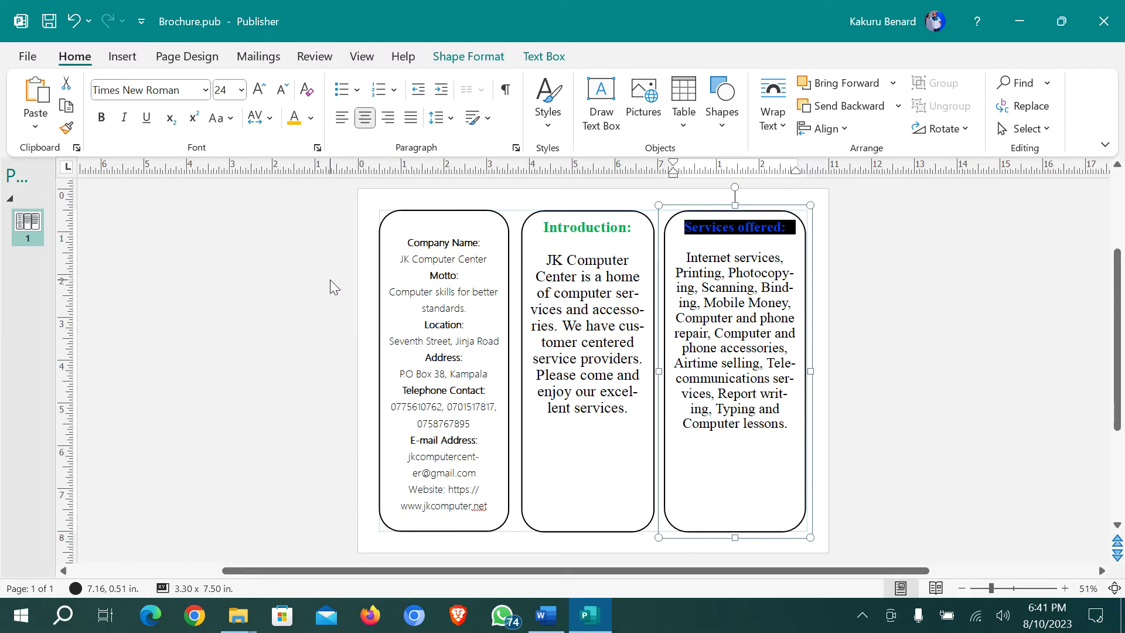
left_click(205, 90)
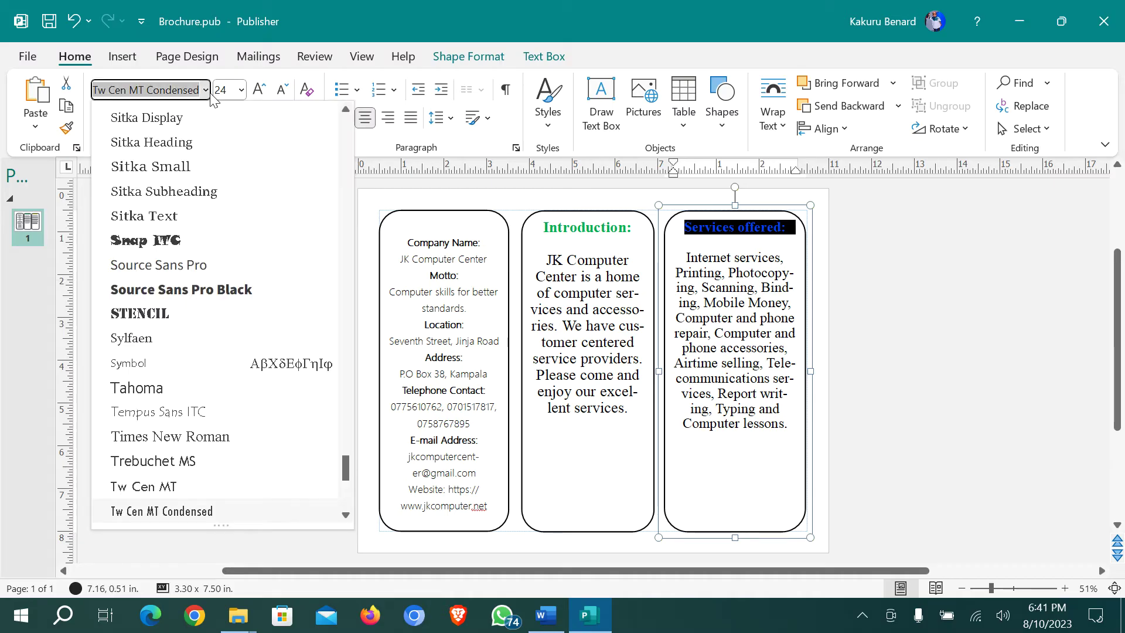
left_click(193, 291)
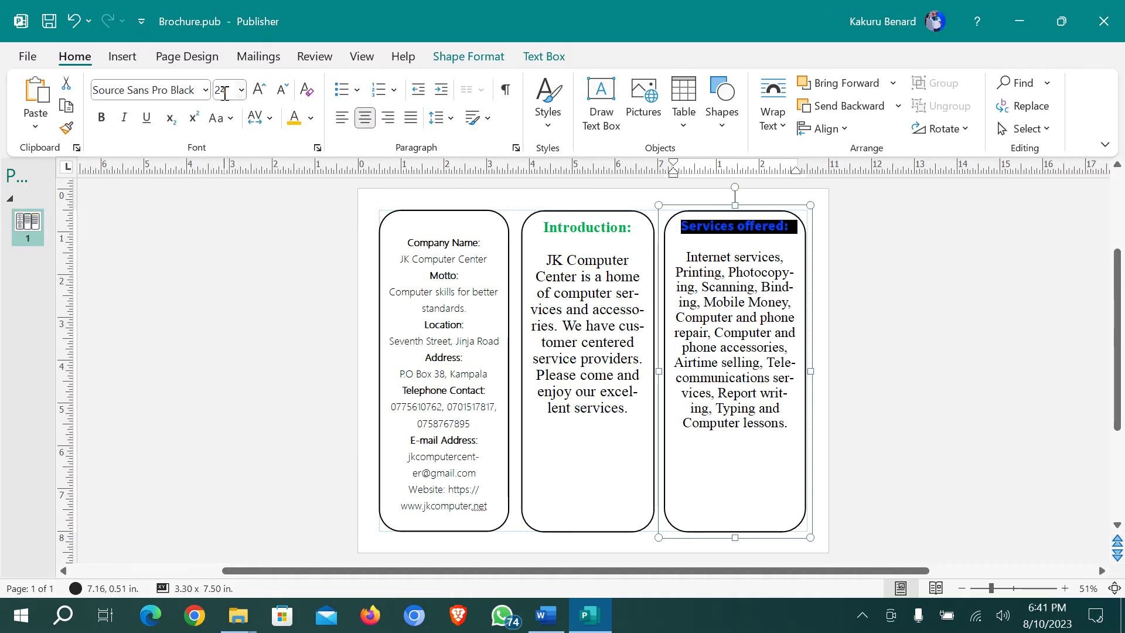
left_click(206, 90)
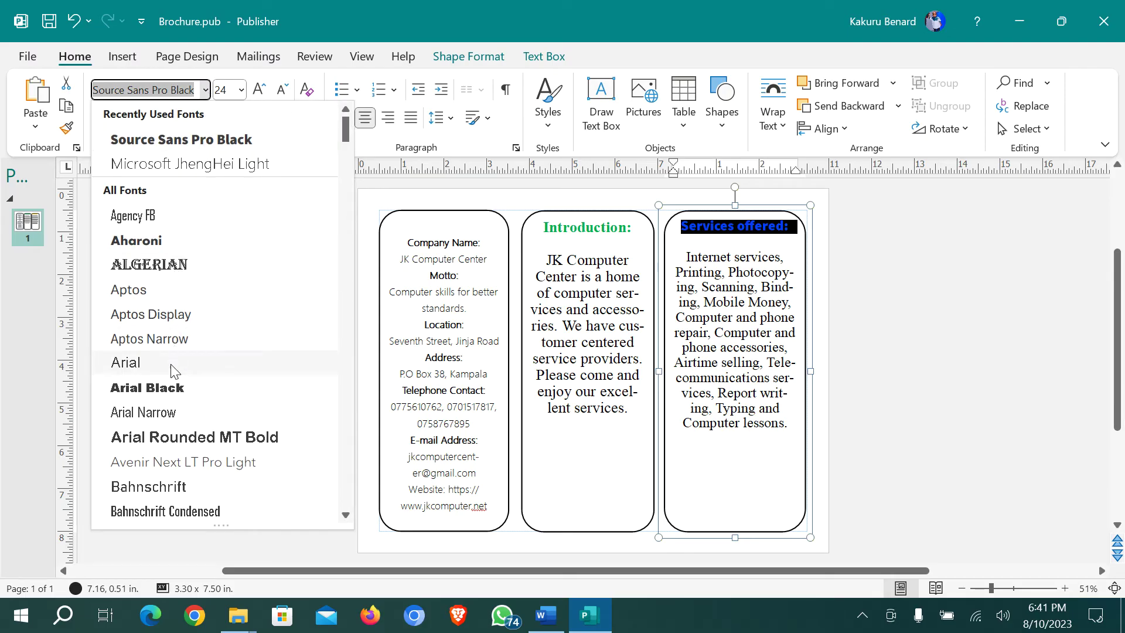
left_click(167, 392)
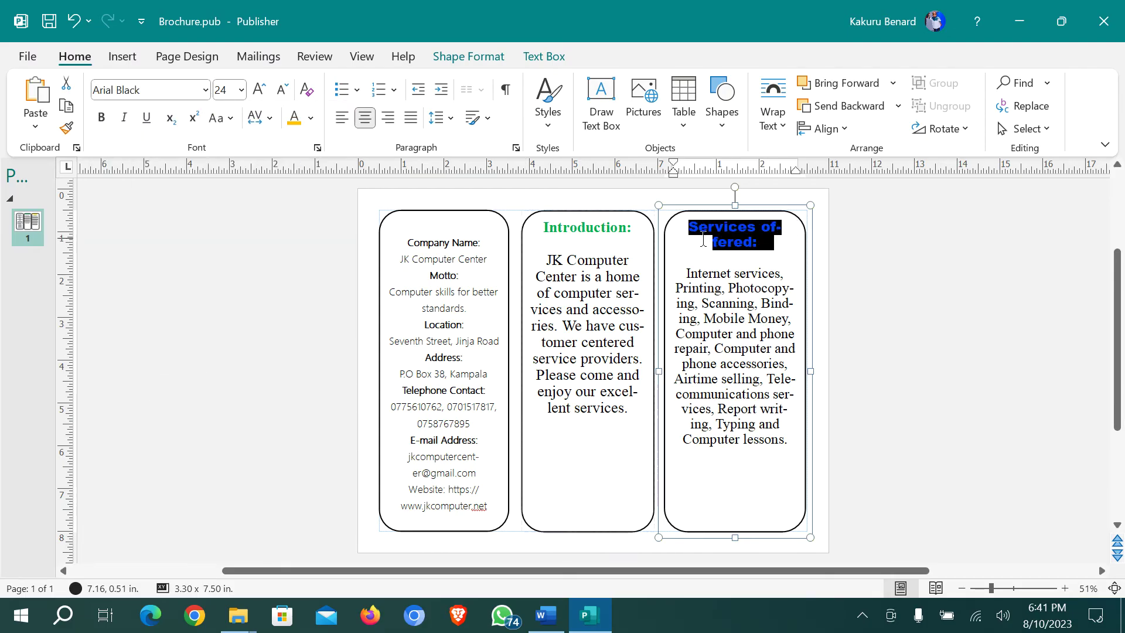
Move 'offered:' onto its own line and set the Introduction heading in Stencil 24 pt
left_click(761, 228)
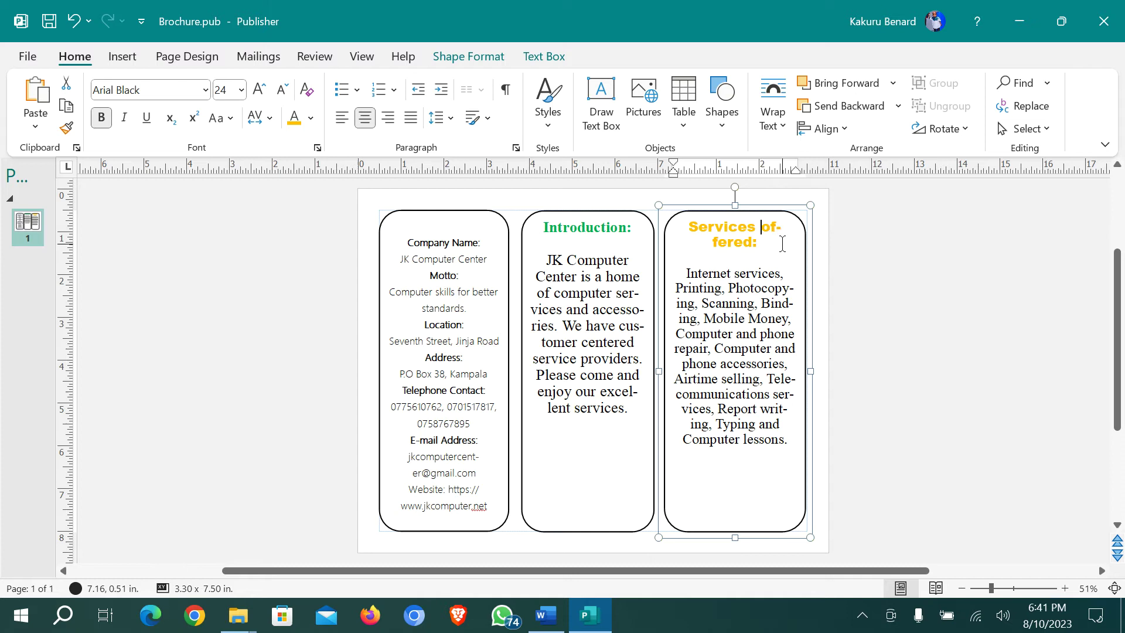
key("Return")
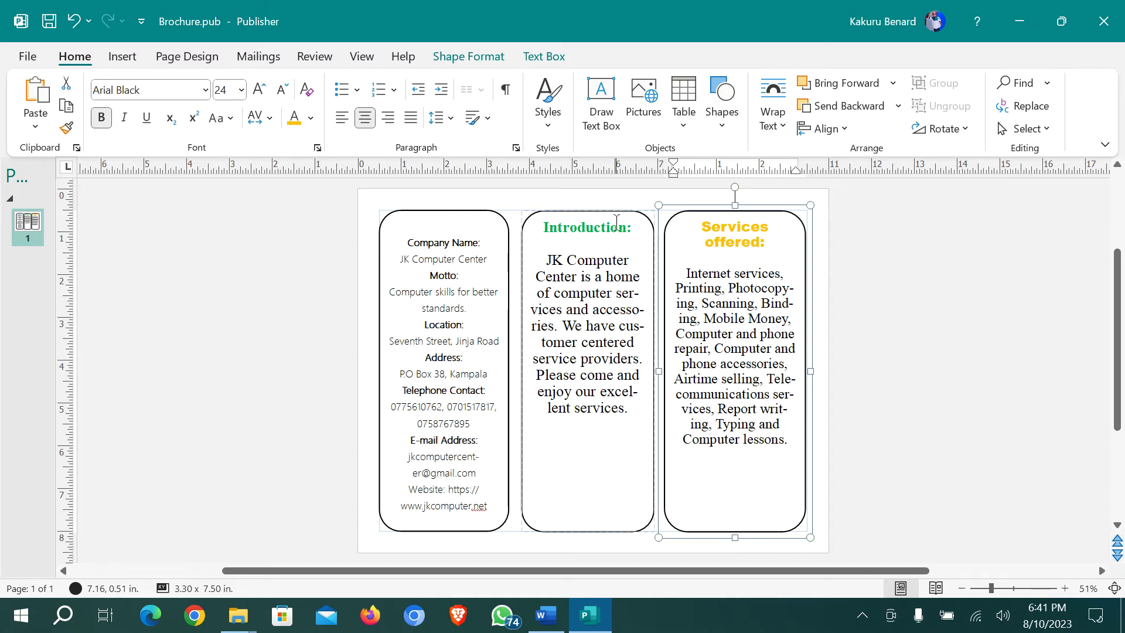
left_click_drag(634, 225, 542, 228)
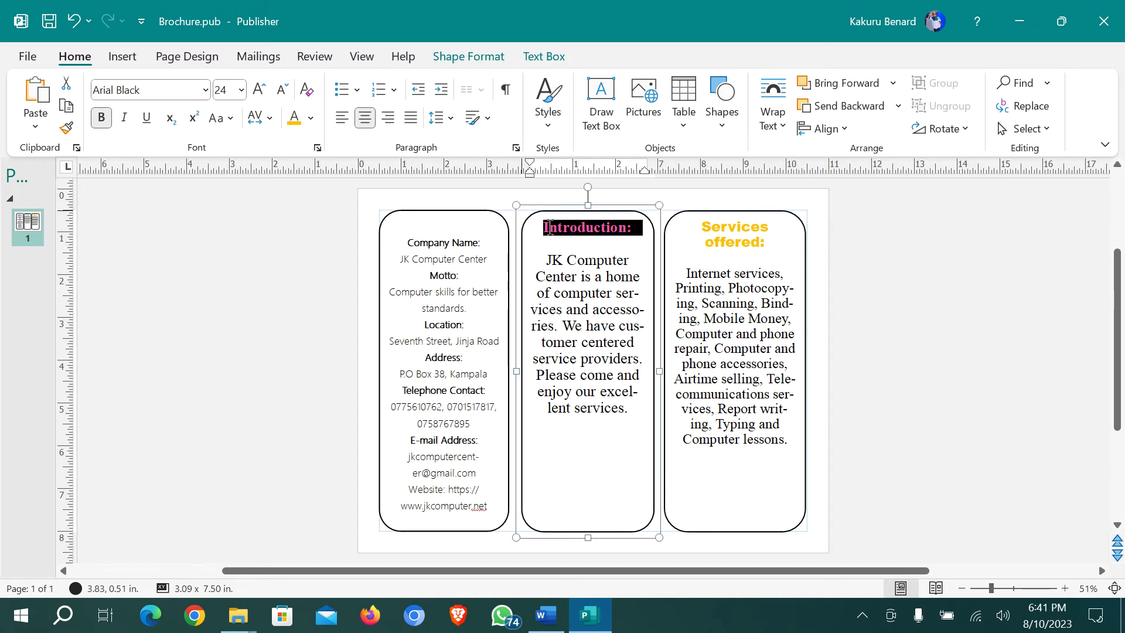
left_click(206, 90)
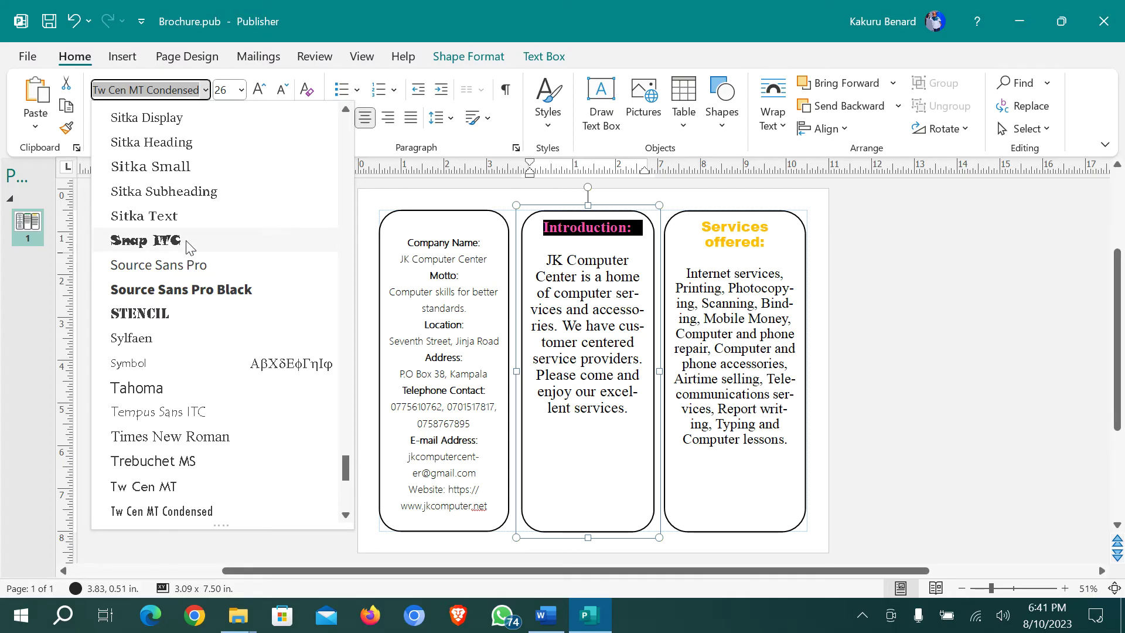
left_click(167, 315)
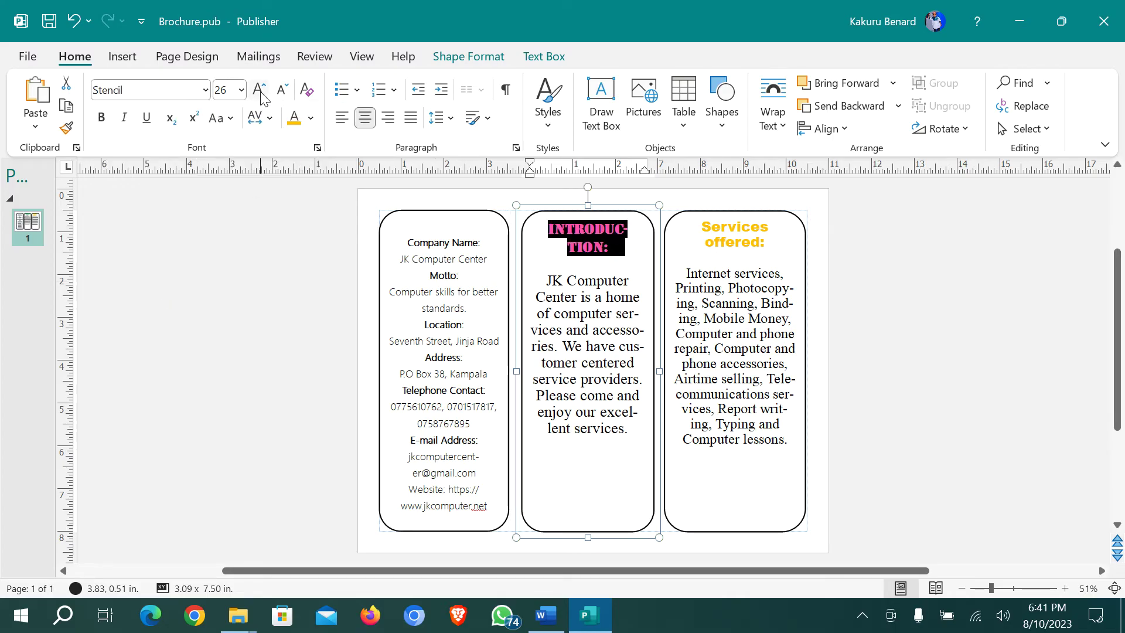
left_click(282, 90)
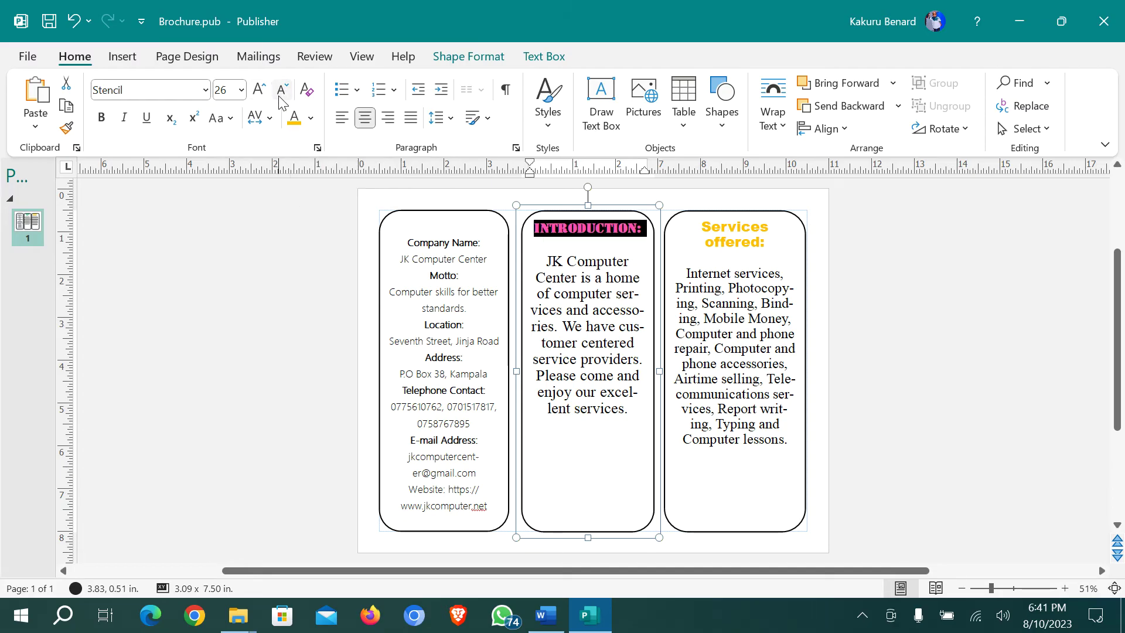
left_click(520, 337)
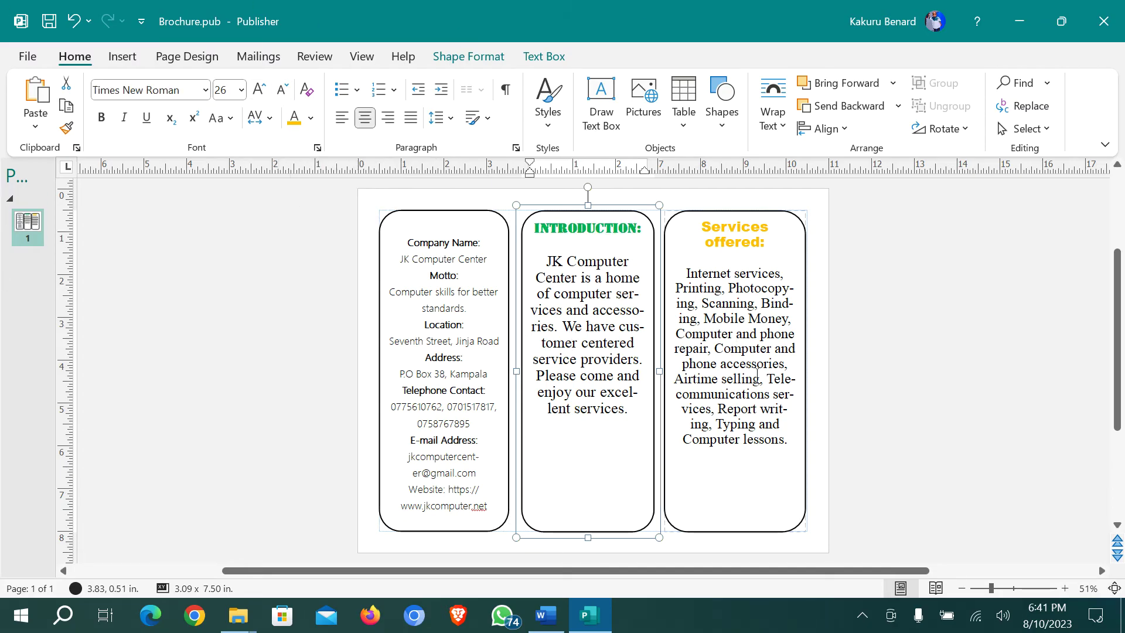
Read the brochure task list (a)–(f) in Word, then select Publisher's left Company Name panel
left_click(547, 604)
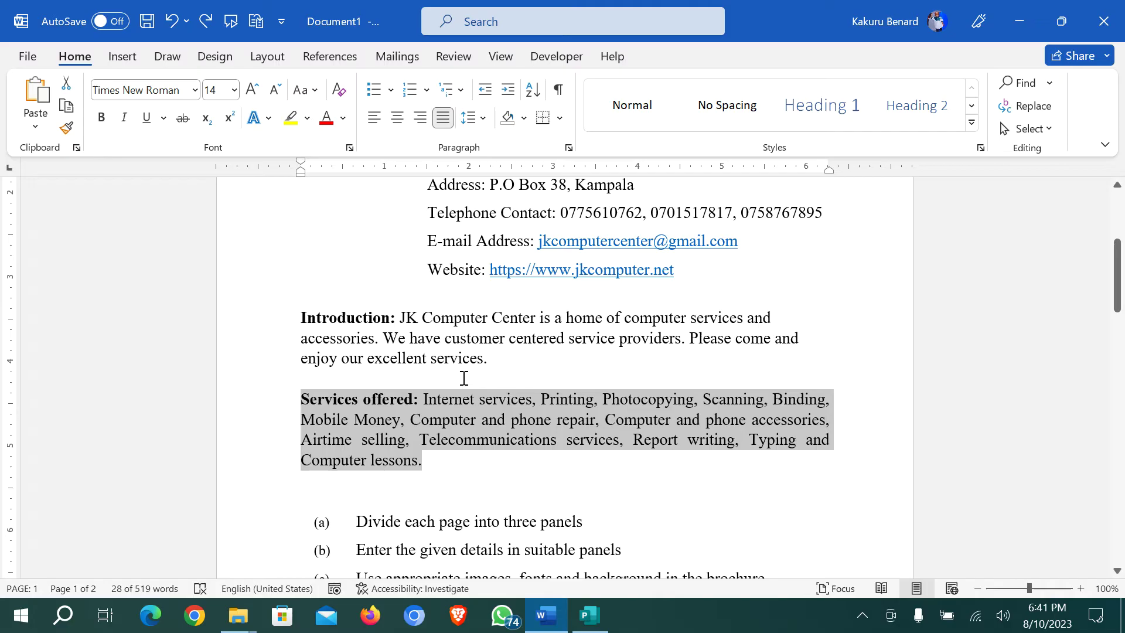
scroll(464, 378, "down", 3)
scroll(404, 464, "down", 2)
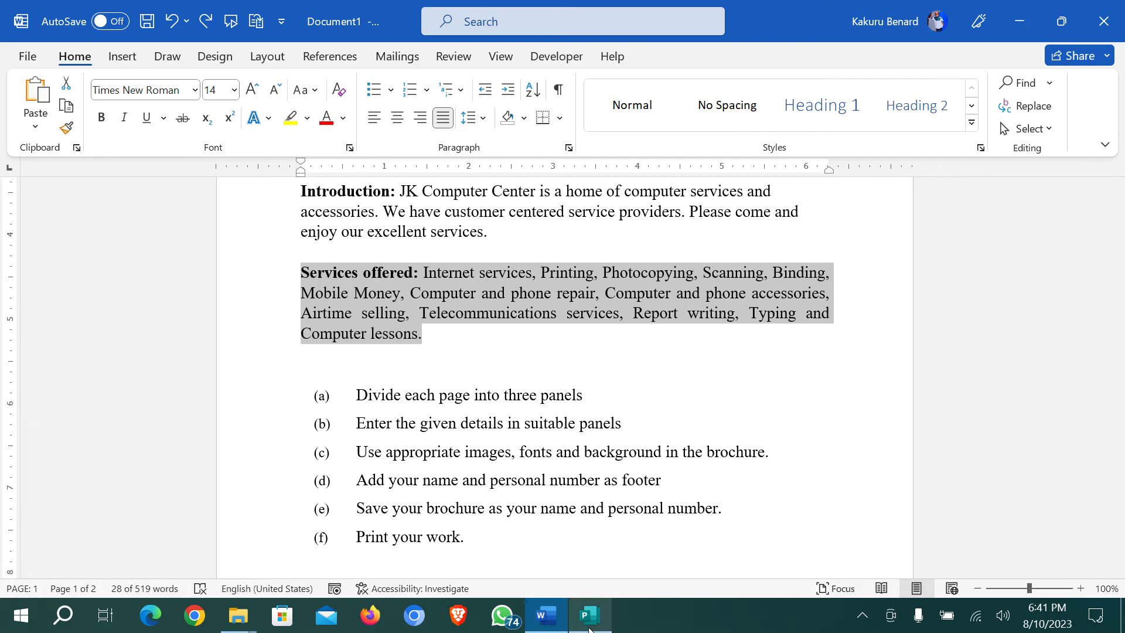
key("alt+Tab")
left_click(507, 394)
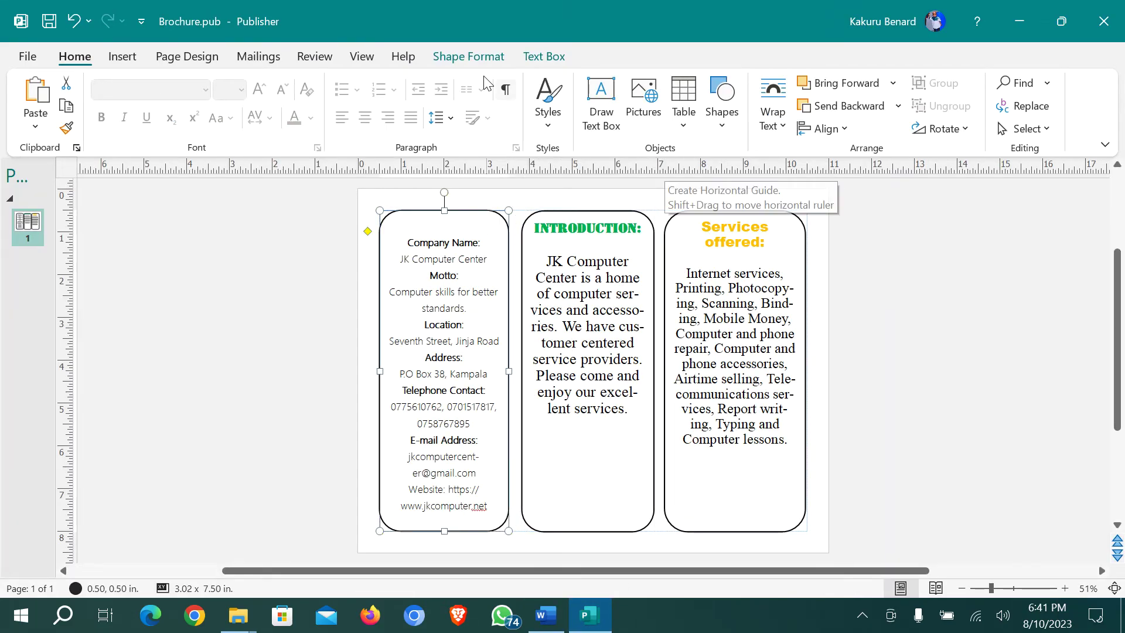
Fill the left panel light green, the middle panel orange and the right panel light blue
left_click(476, 59)
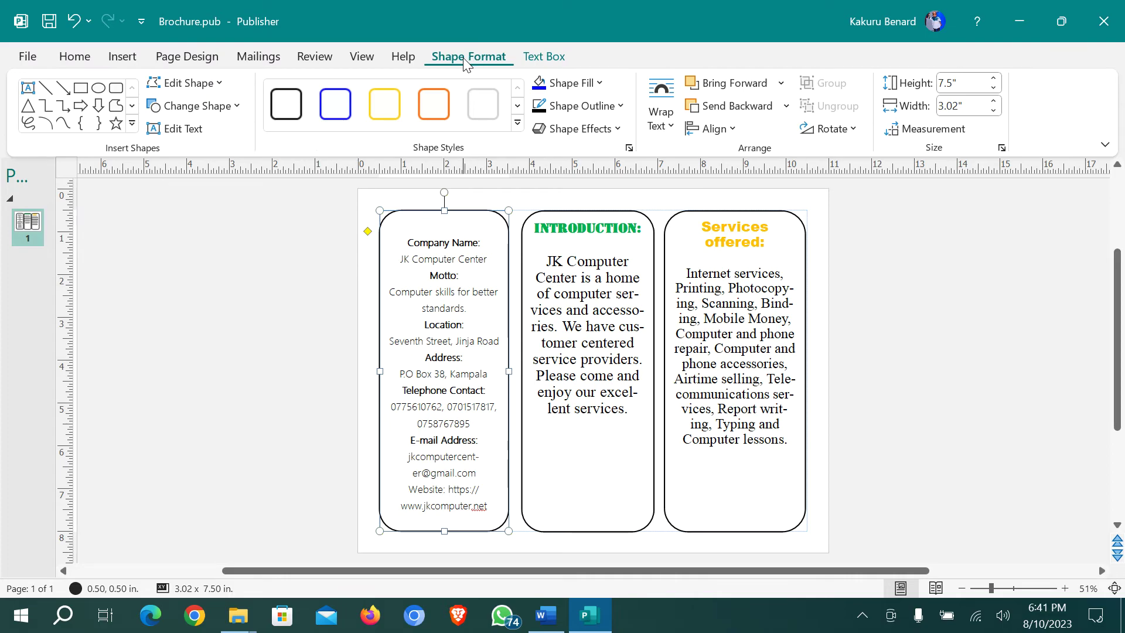
left_click(599, 83)
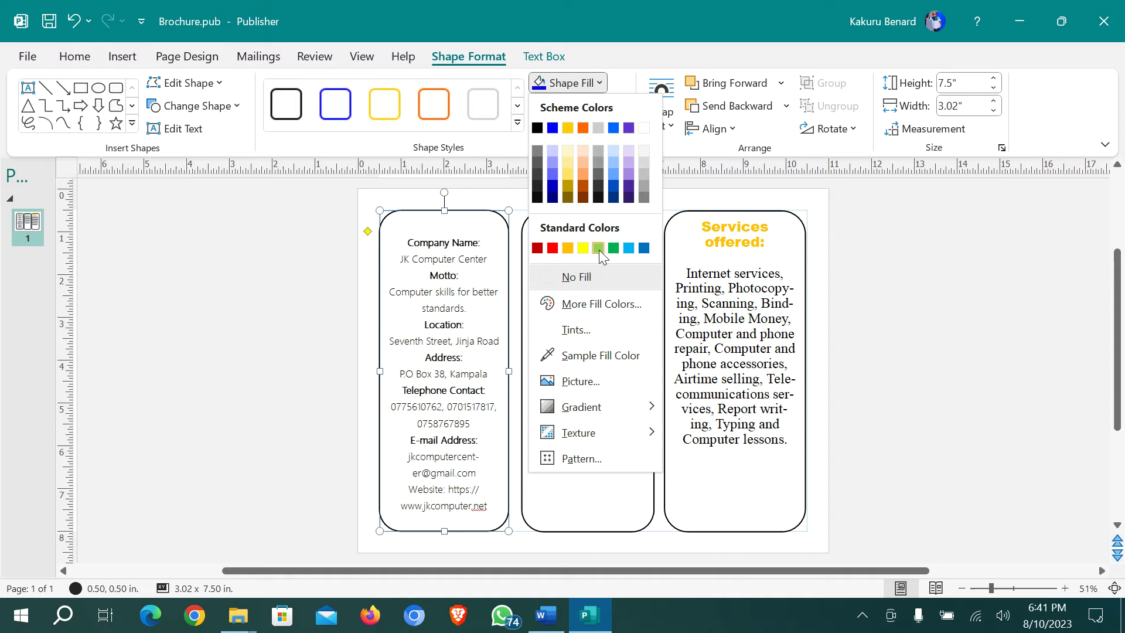
left_click(598, 248)
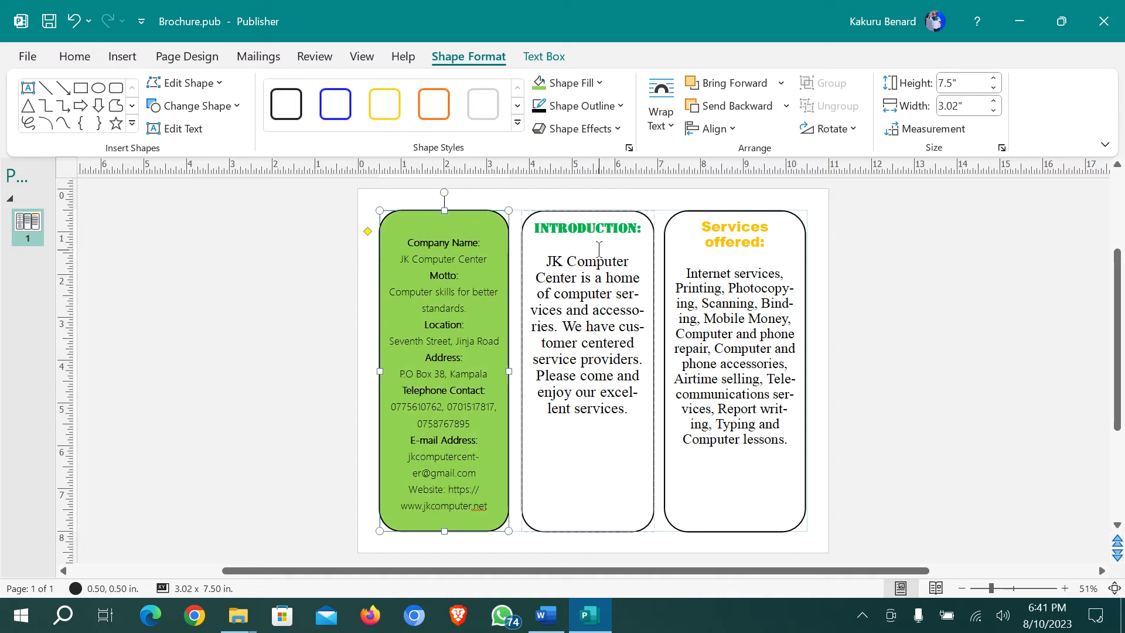
left_click(532, 218)
left_click(601, 85)
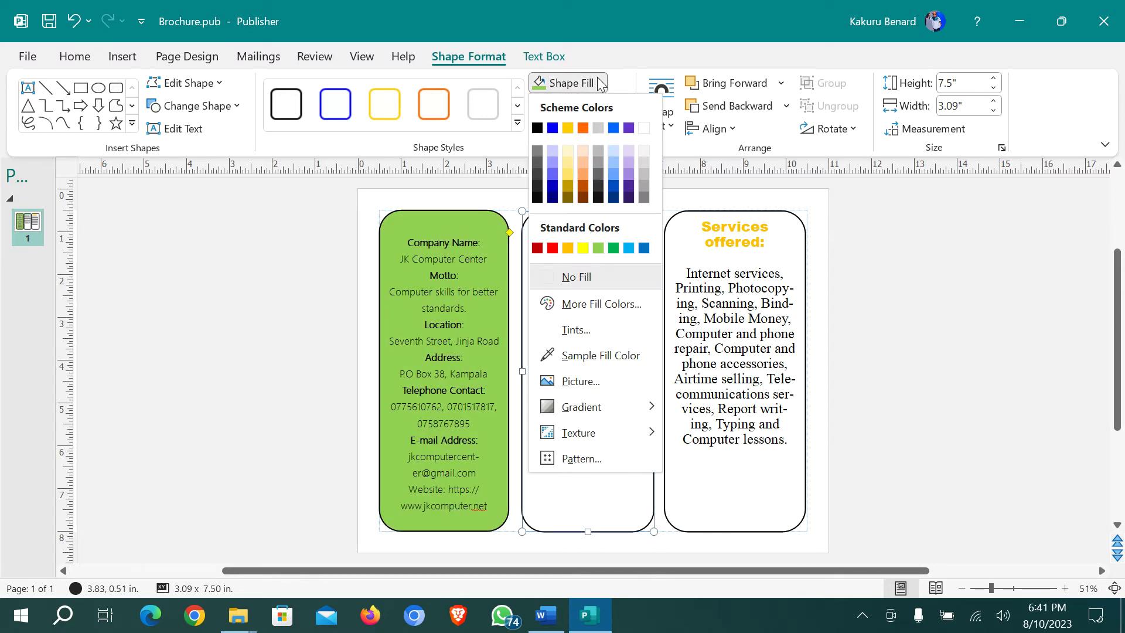
left_click(568, 248)
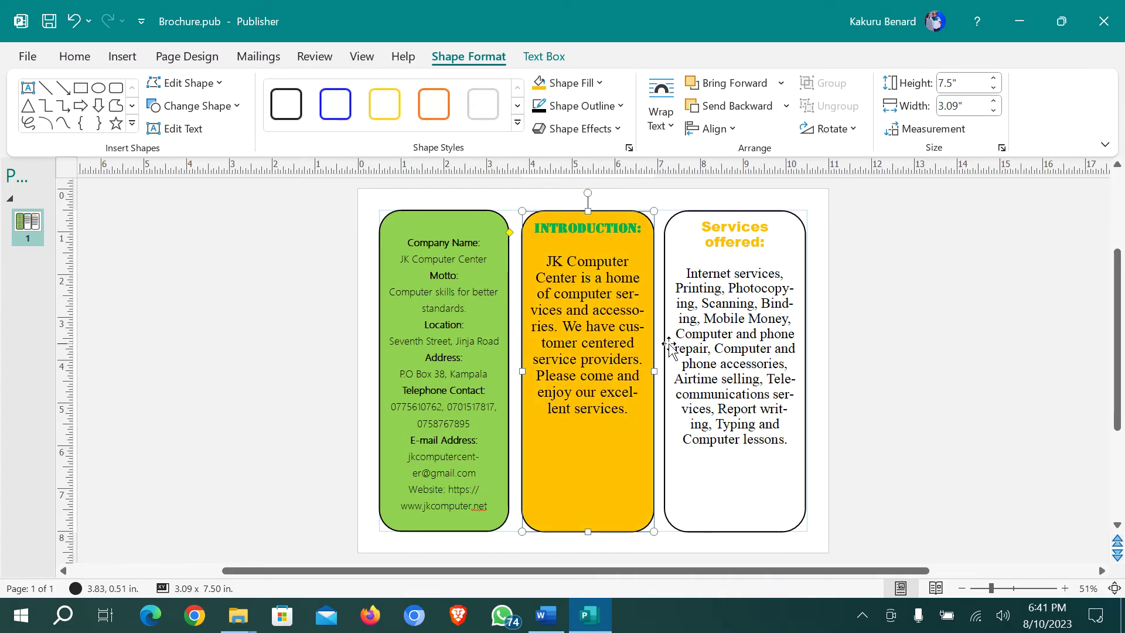
left_click(680, 218)
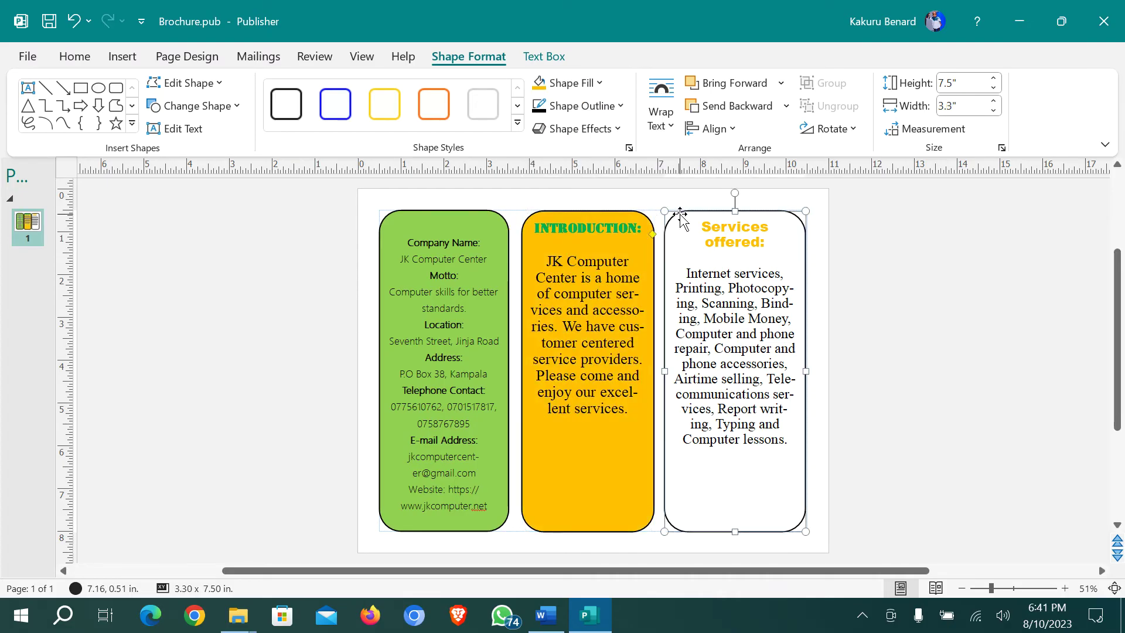
left_click(602, 84)
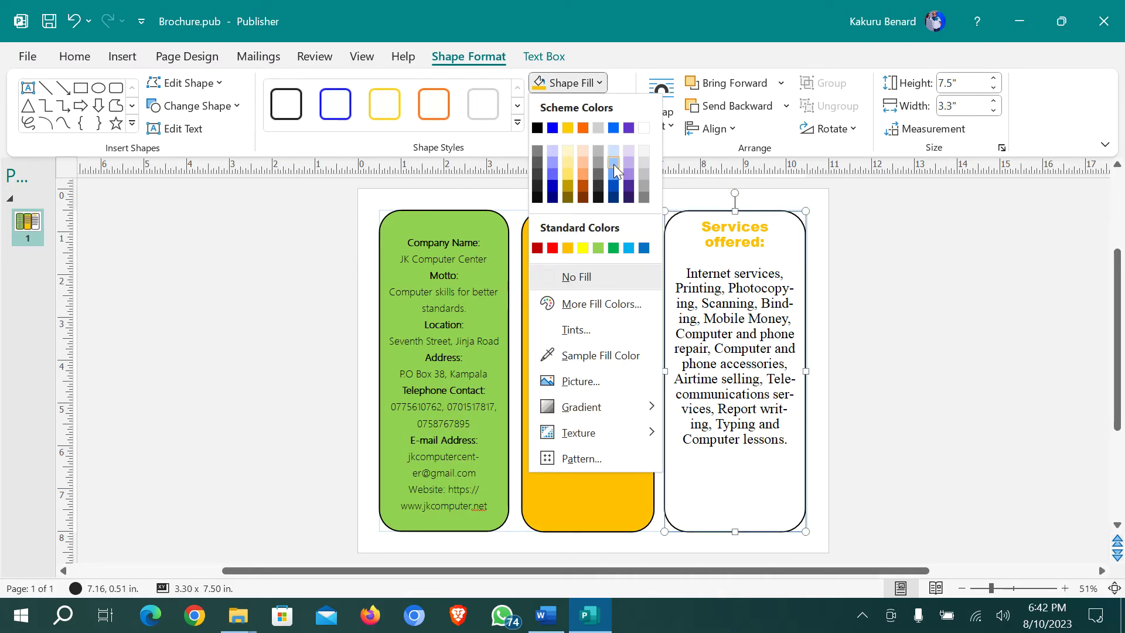
left_click(614, 164)
Recolour the middle panel light purple, then switch back to Word and File Explorer
left_click(588, 216)
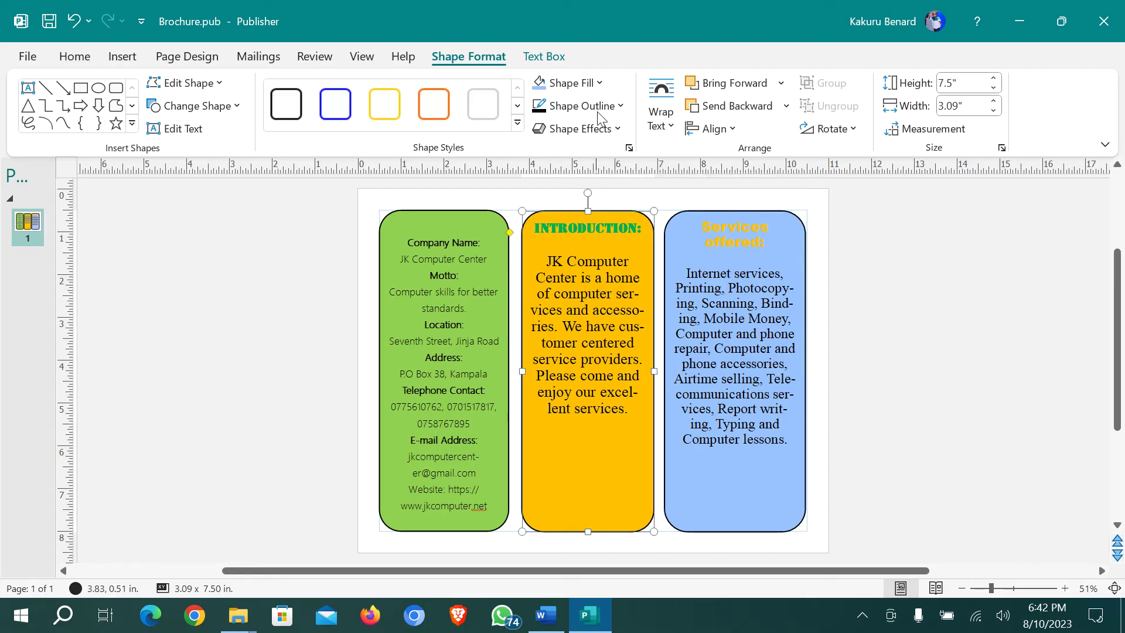
left_click(600, 84)
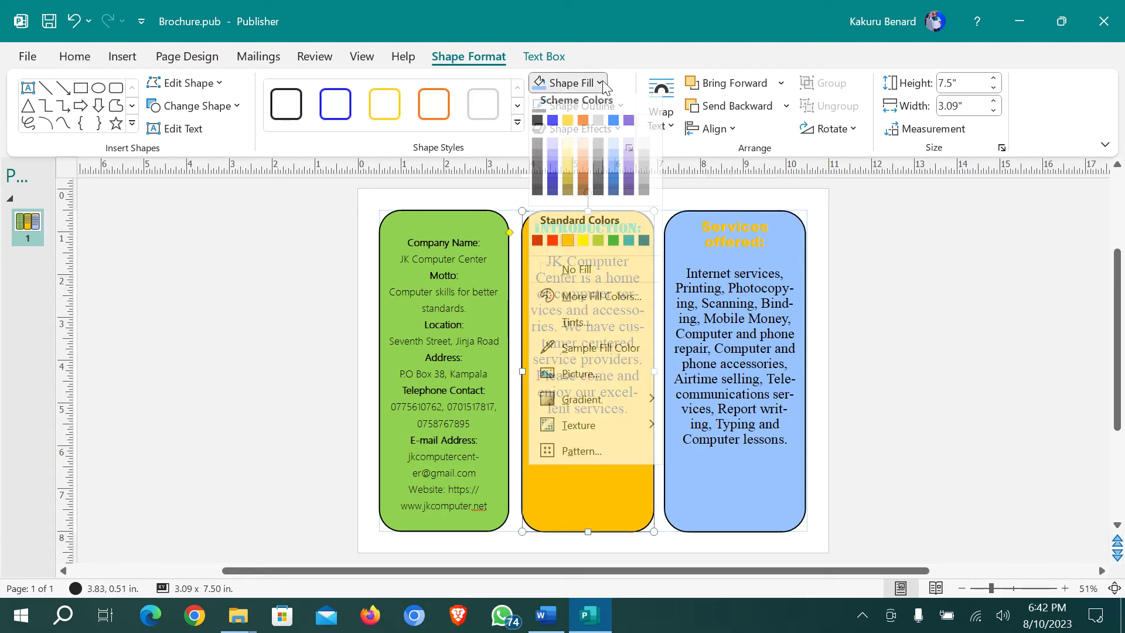
left_click(628, 163)
left_click(835, 327)
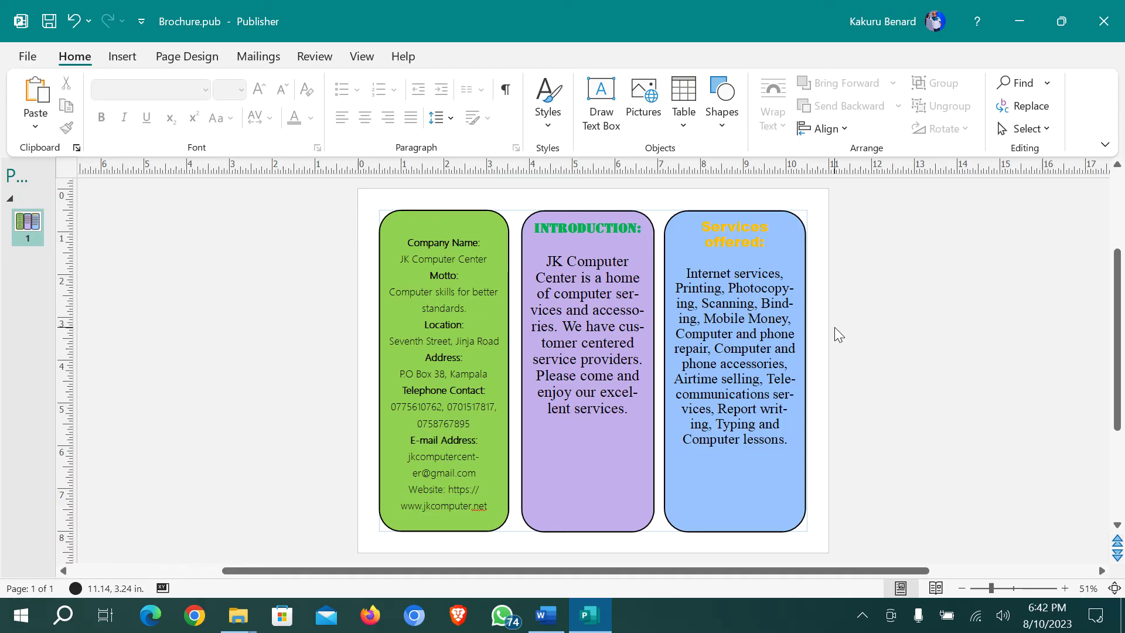
scroll(828, 334, "up", 1)
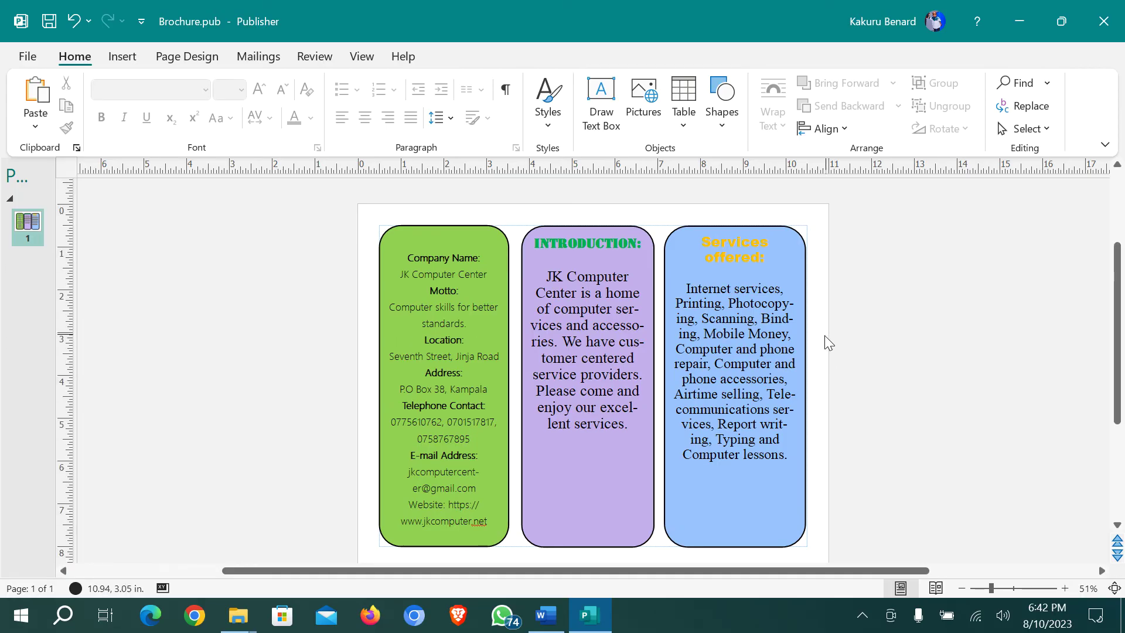
left_click(546, 615)
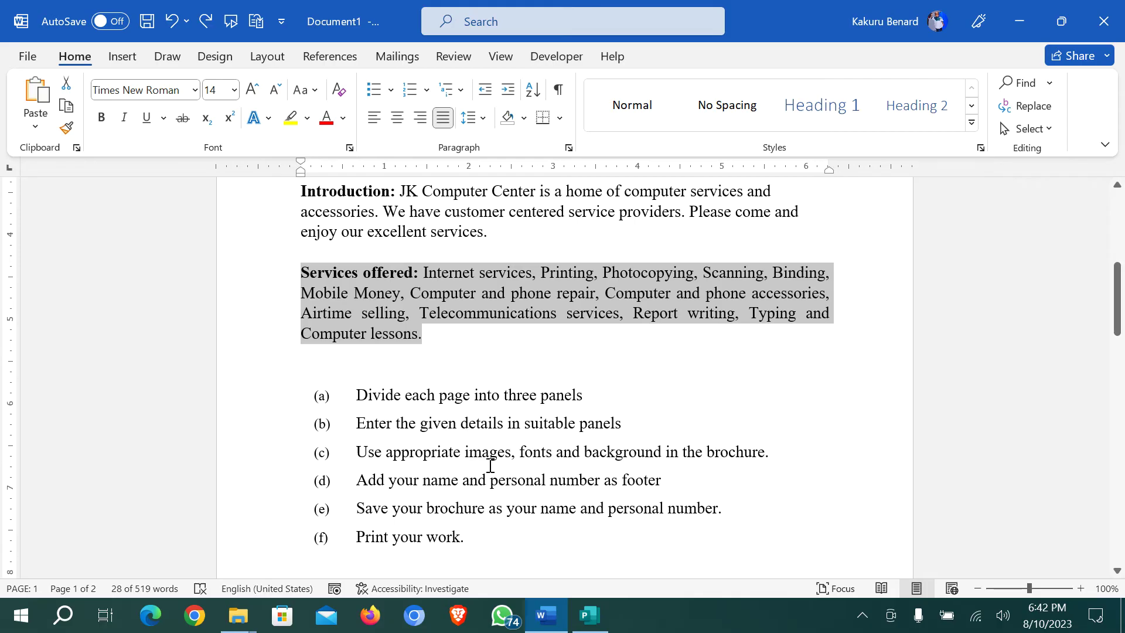
left_click(239, 617)
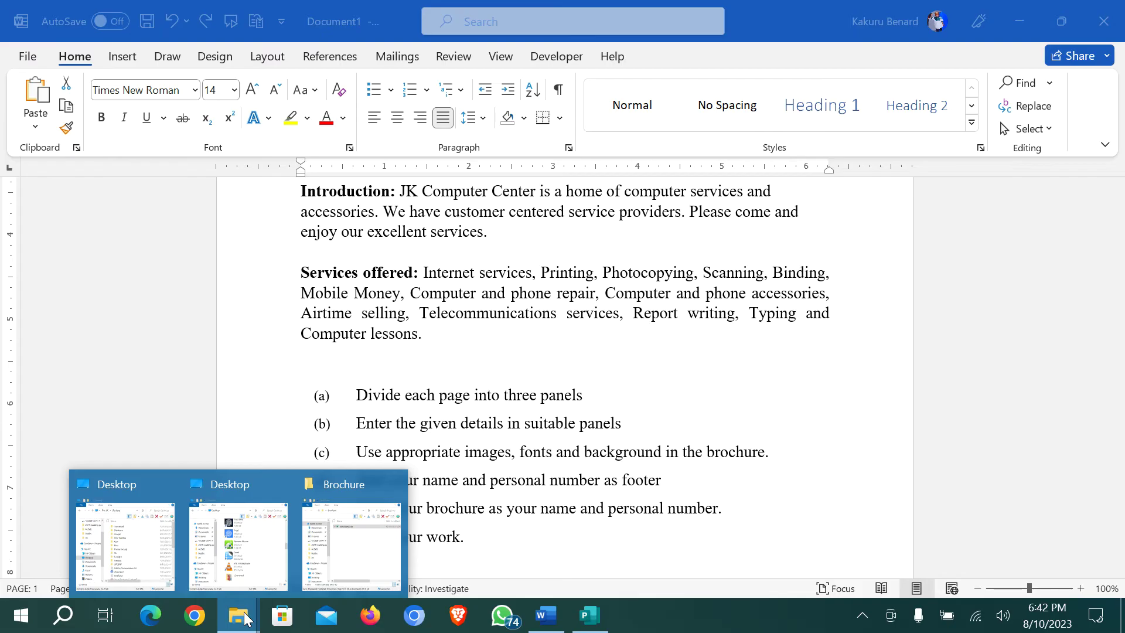
Open Documents > ICT MOCK EXAMS > KAMTEC ICT EXAMS 2023 > S850-2 Support Files, maximised
left_click(190, 556)
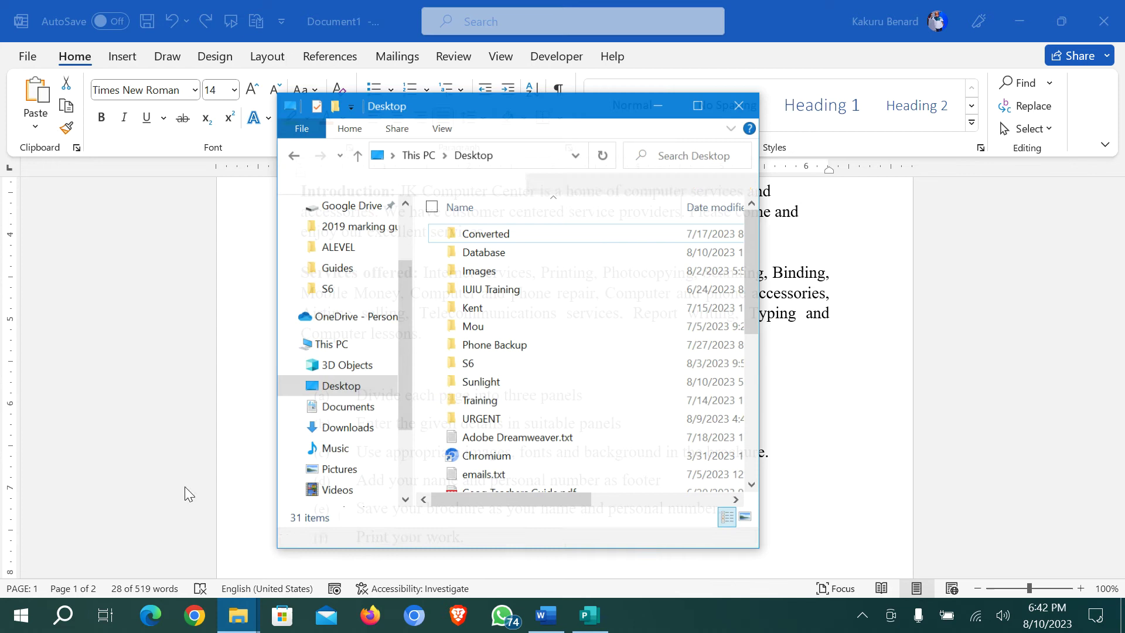
left_click(350, 403)
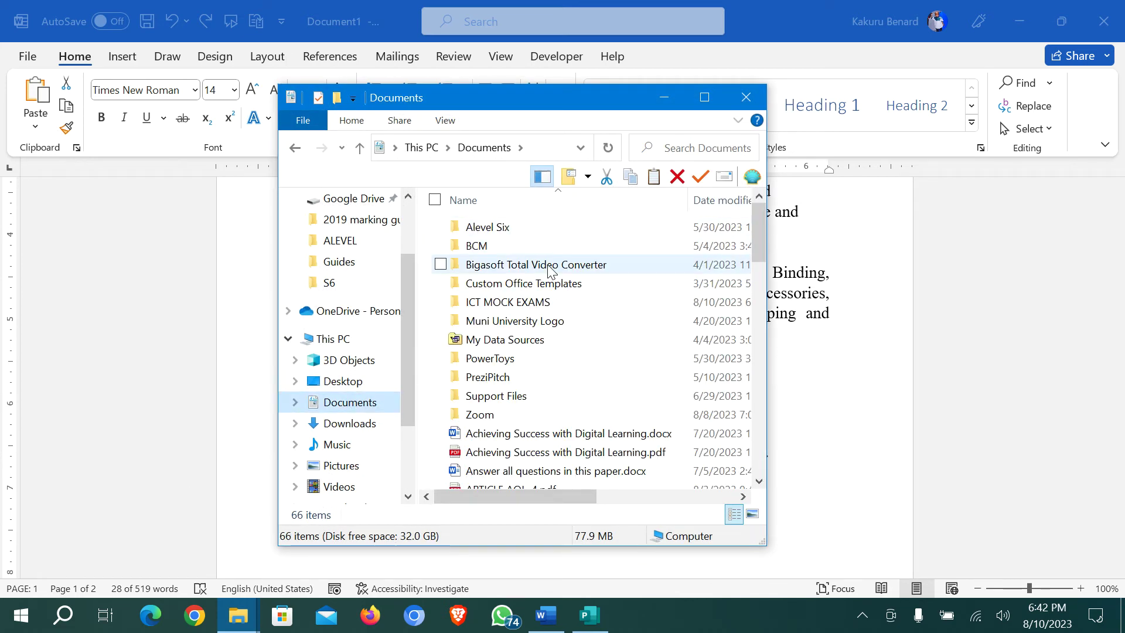
double_click(492, 298)
double_click(526, 226)
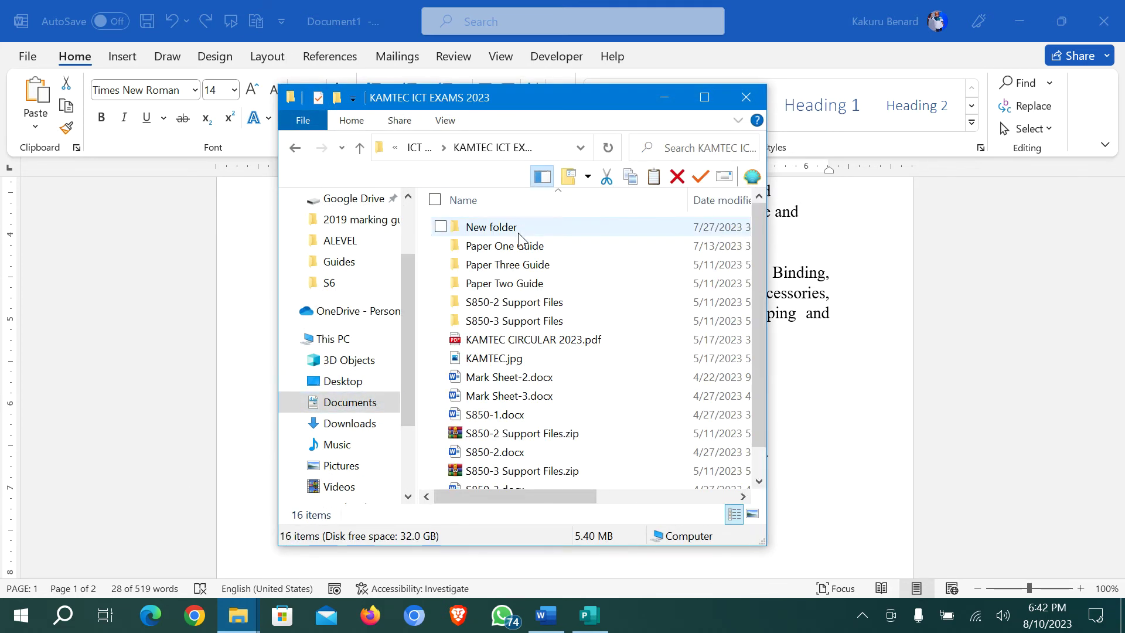
double_click(531, 304)
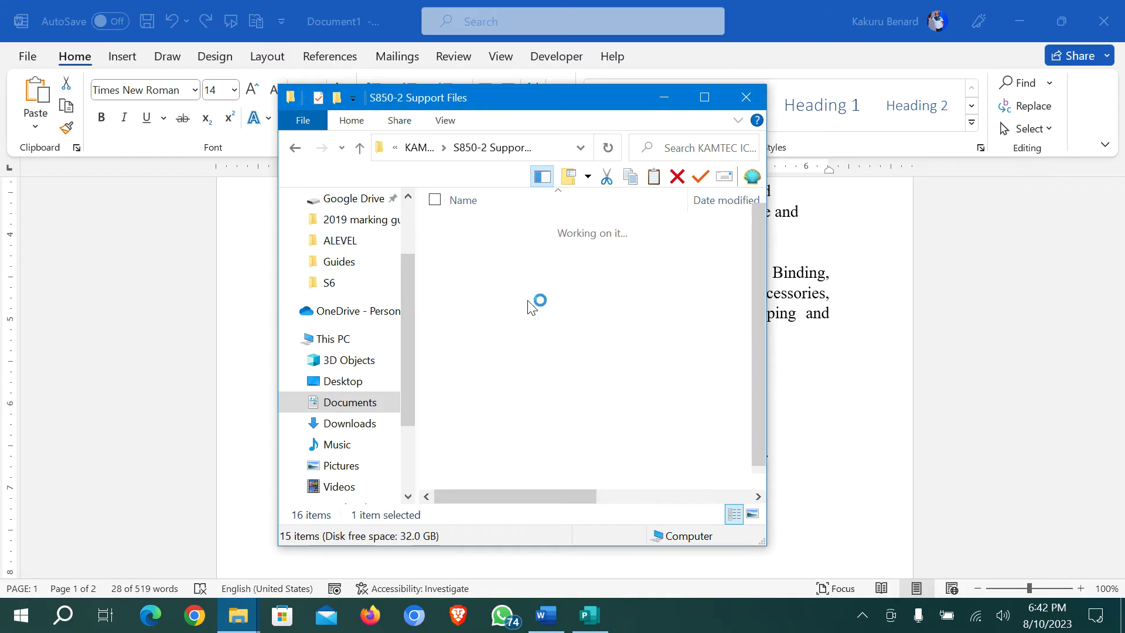
left_click(704, 97)
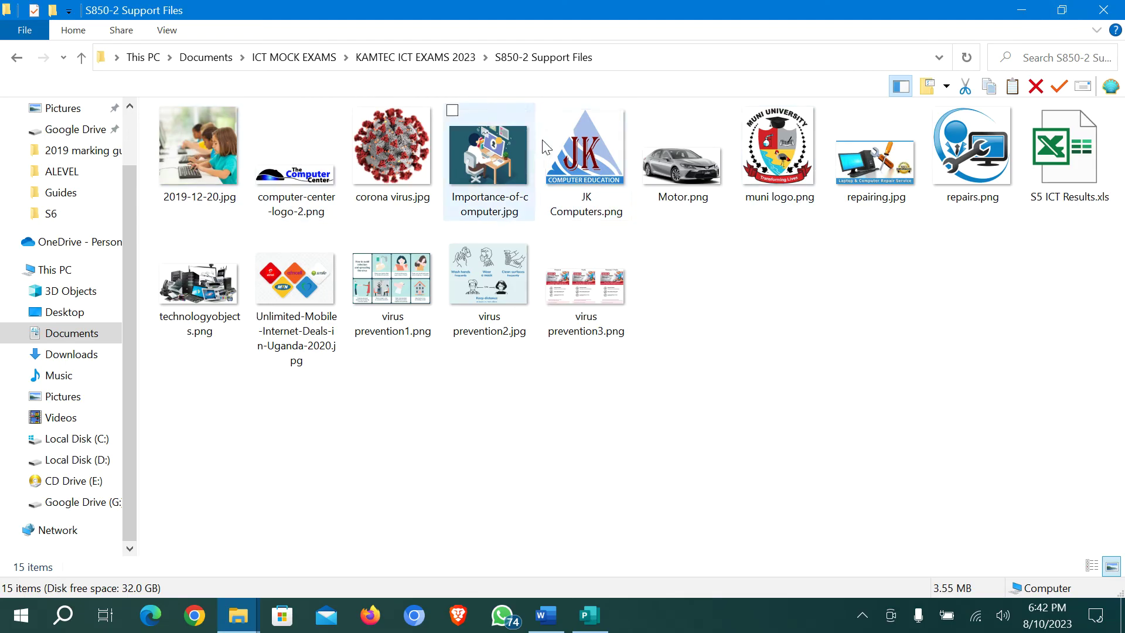
Copy JK Computers.png and return to Brochure.pub in Publisher
left_click(594, 154)
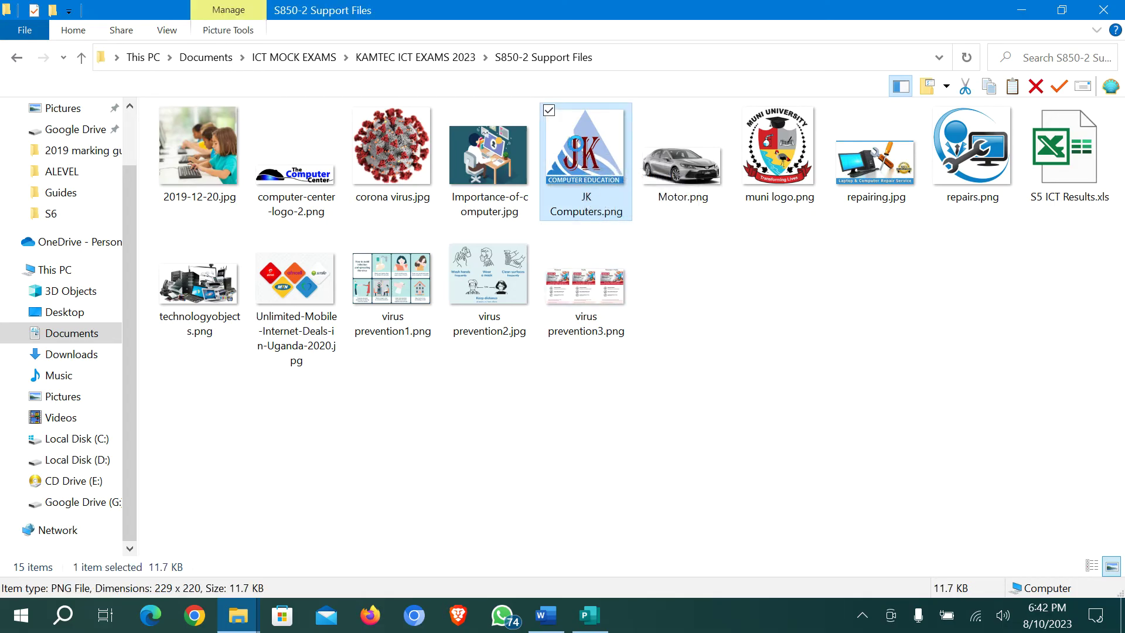
right_click(575, 141)
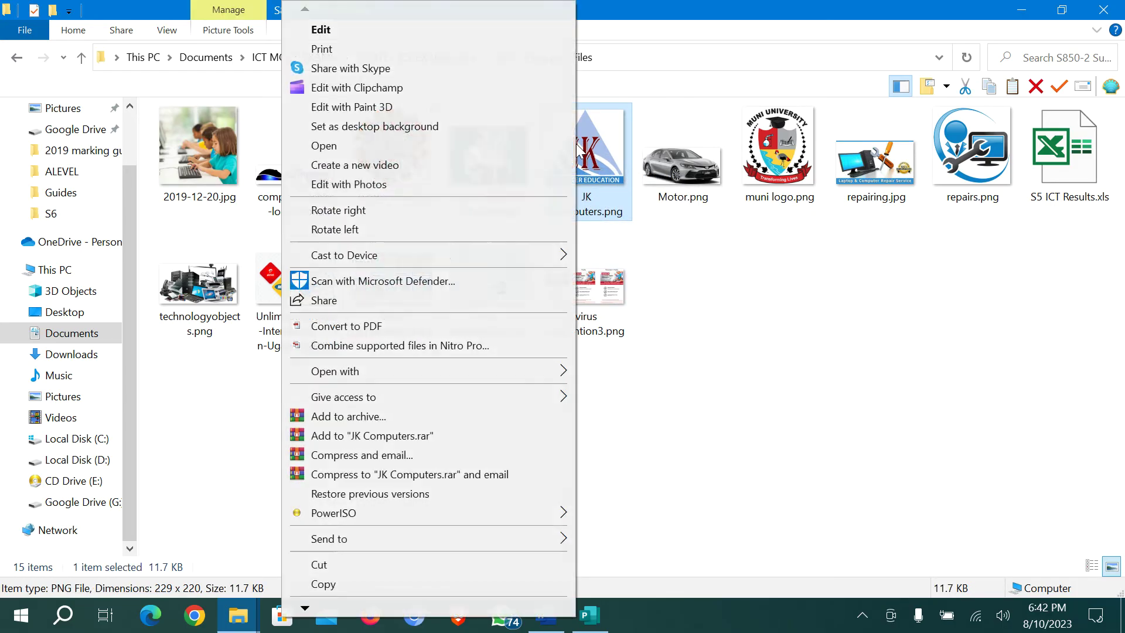
left_click(323, 588)
left_click(589, 615)
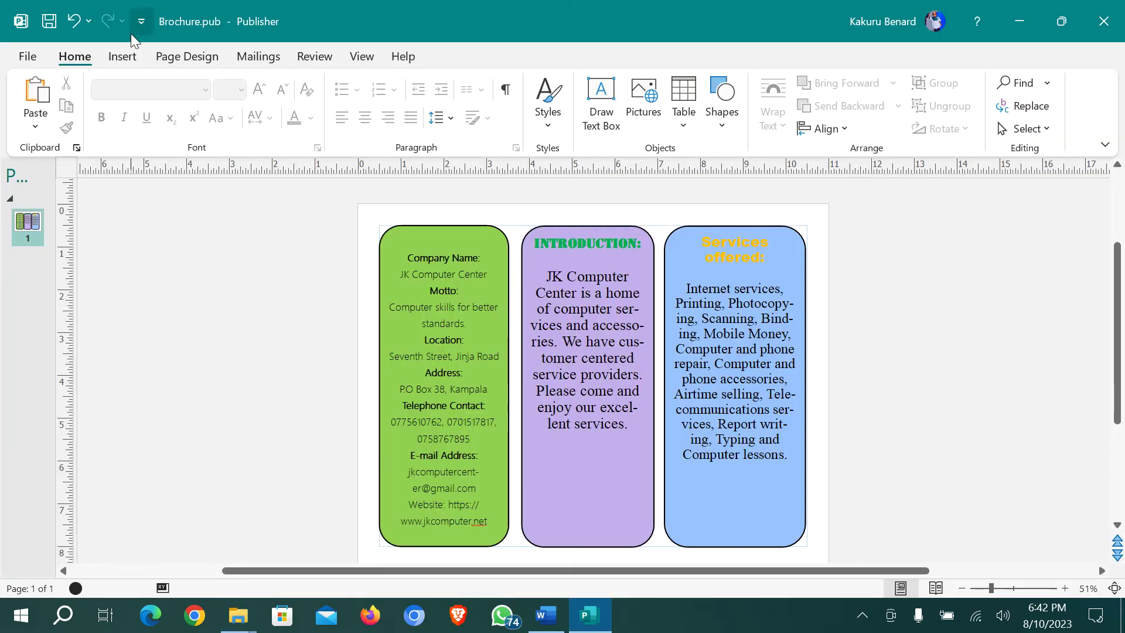
Insert JK Computers.png from S850-2 Support Files and drag it to the top of the green panel
left_click(122, 57)
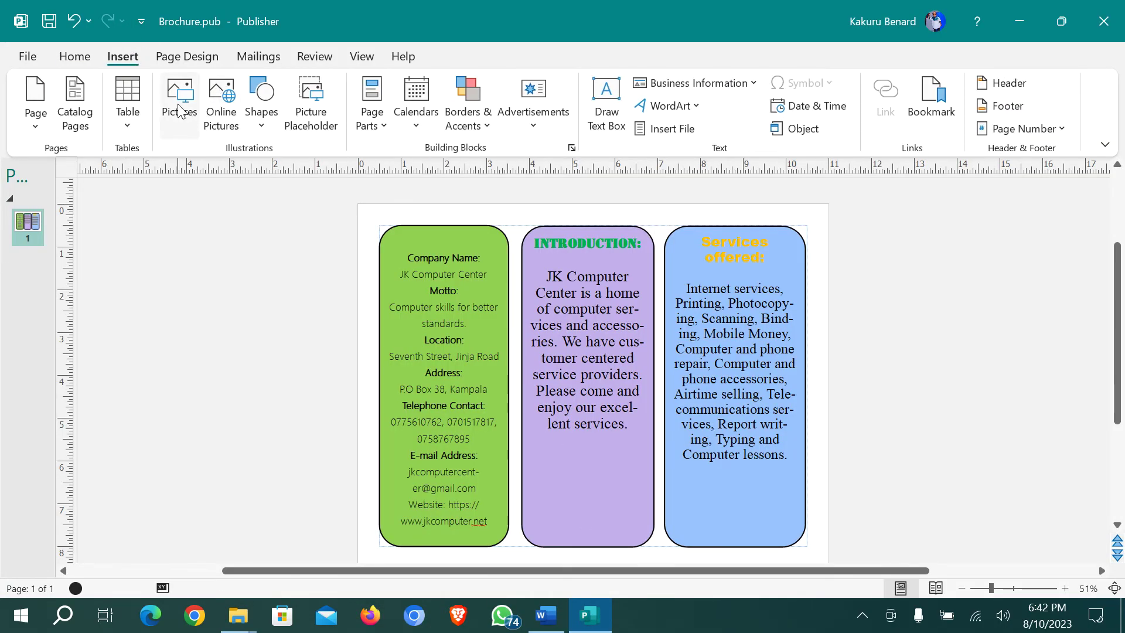
left_click(178, 110)
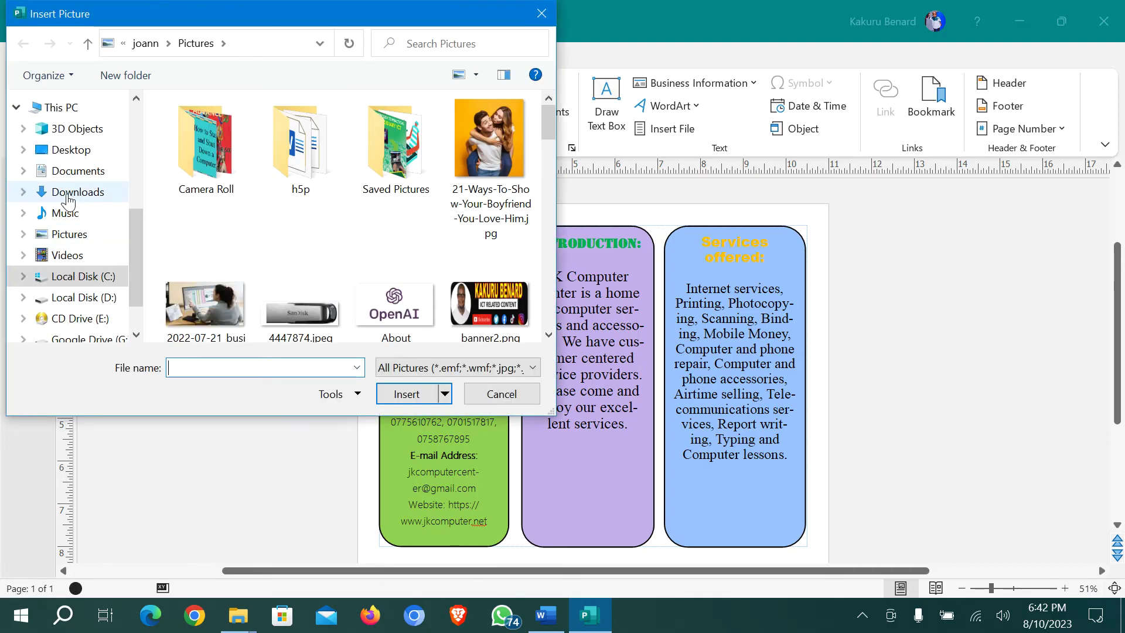
left_click(79, 171)
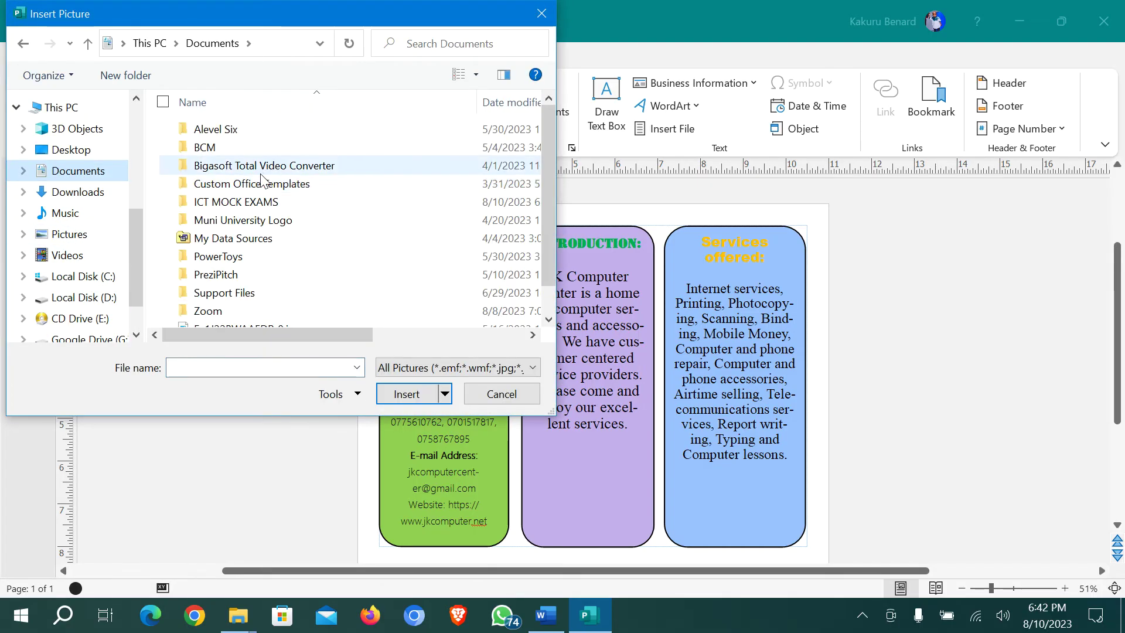
double_click(243, 205)
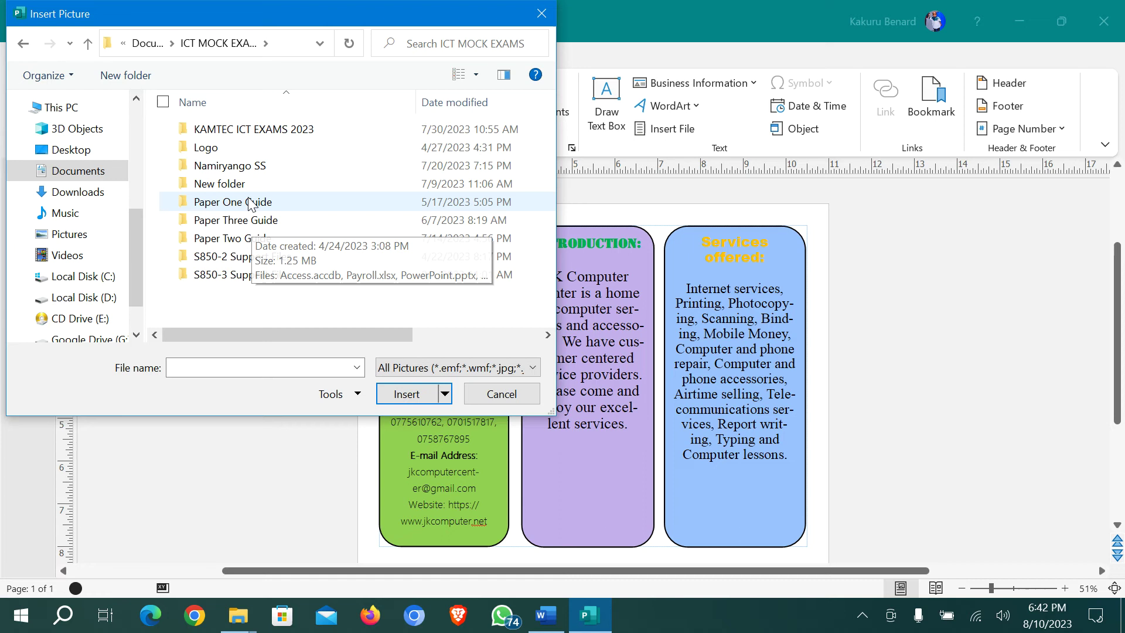
double_click(240, 259)
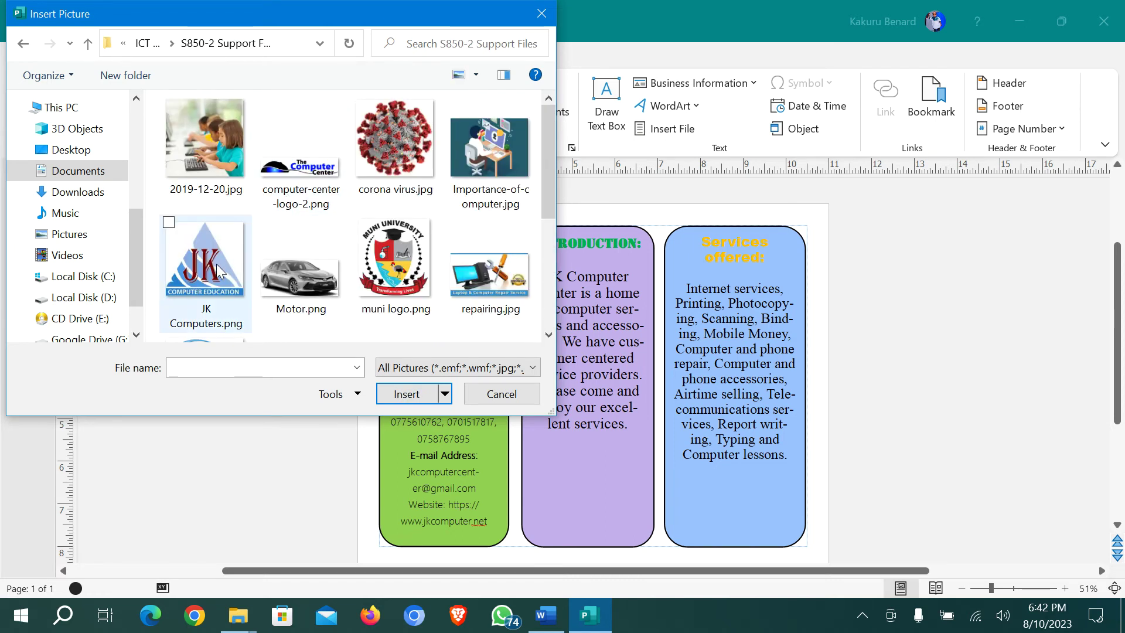
double_click(205, 264)
left_click_drag(599, 368, 438, 246)
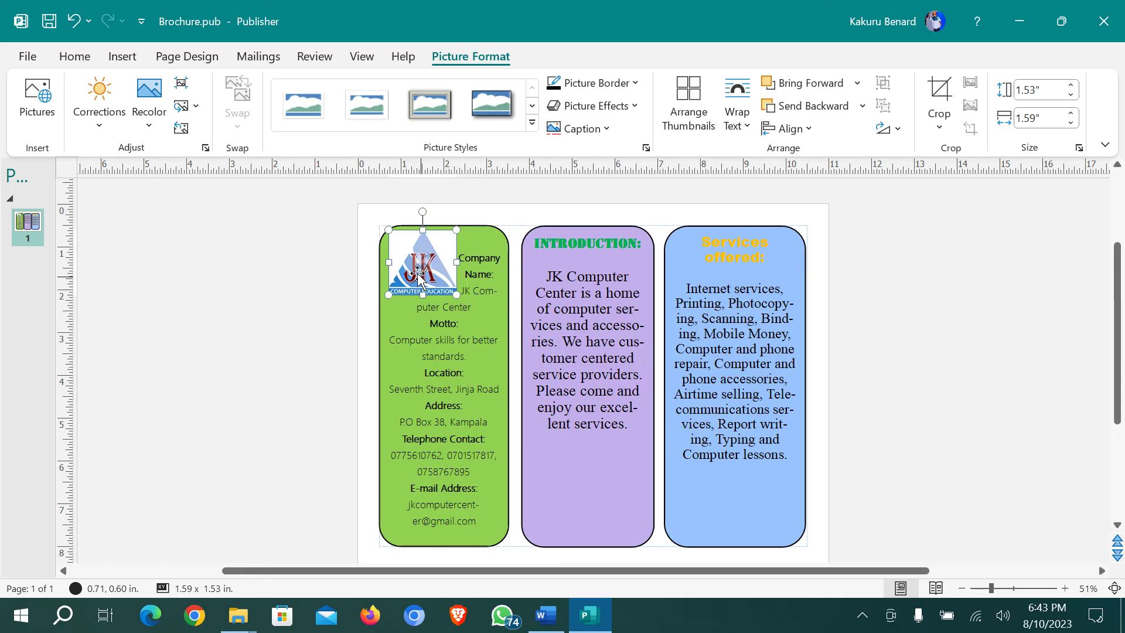
Set the logo's text wrapping to Through
left_click(757, 136)
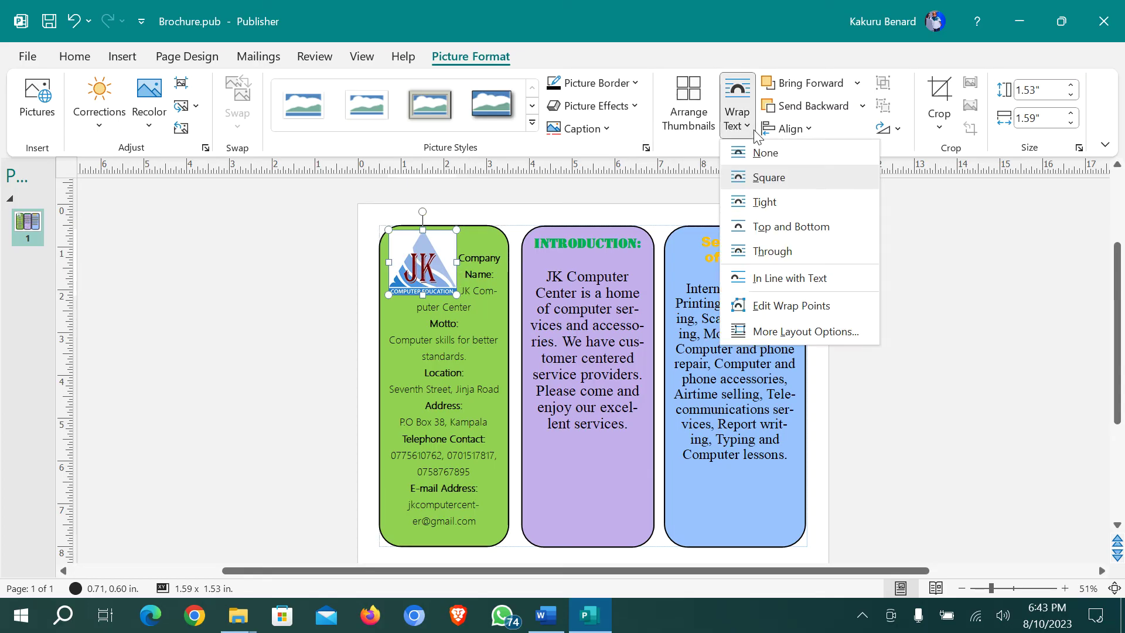
left_click(768, 205)
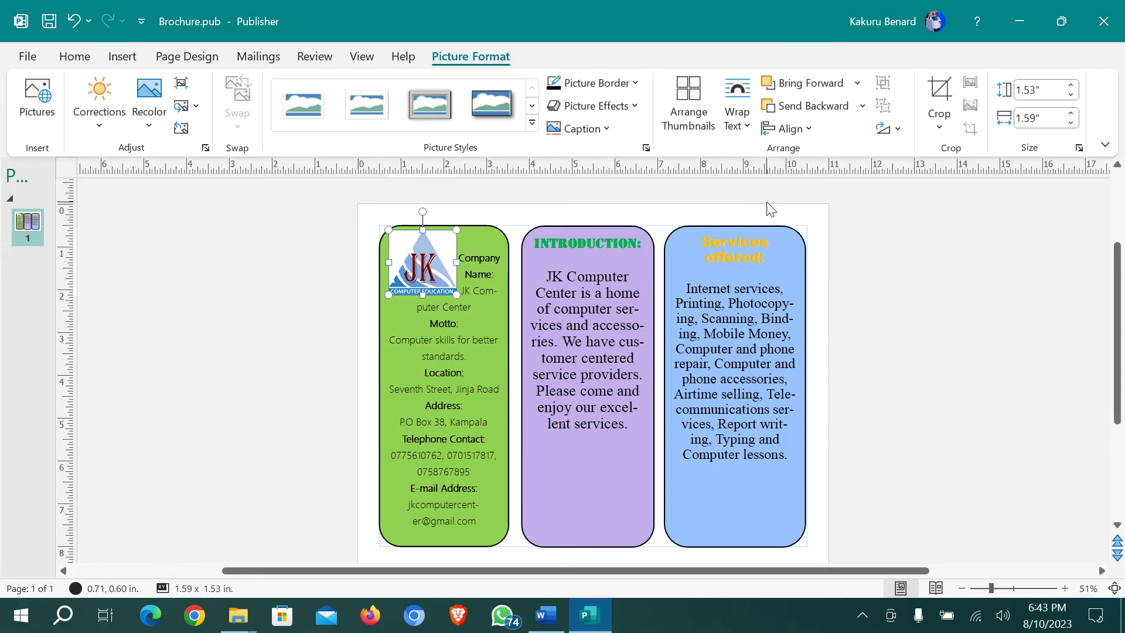
left_click(743, 120)
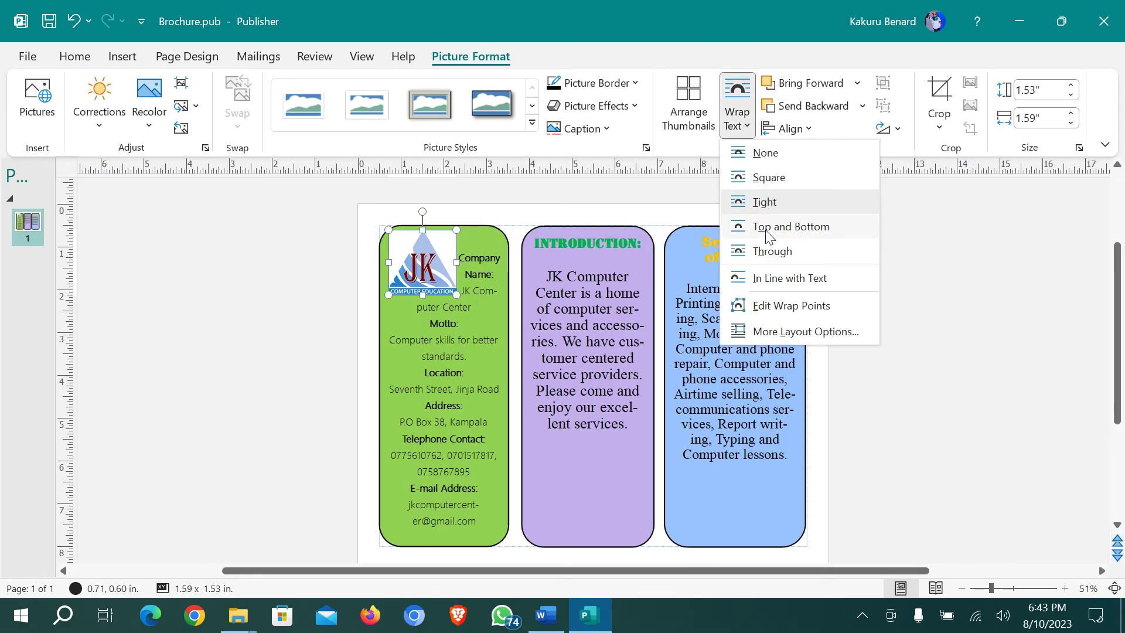
left_click(768, 258)
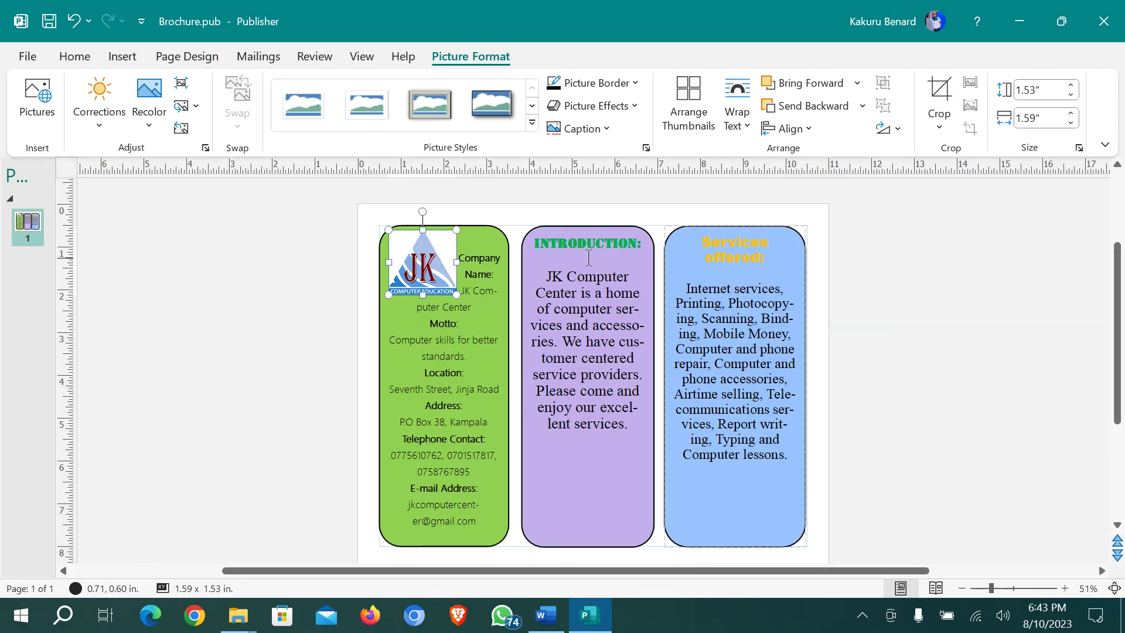
Put 'JK Computer Center' on a new line below the logo and shrink the logo slightly
left_click(462, 258)
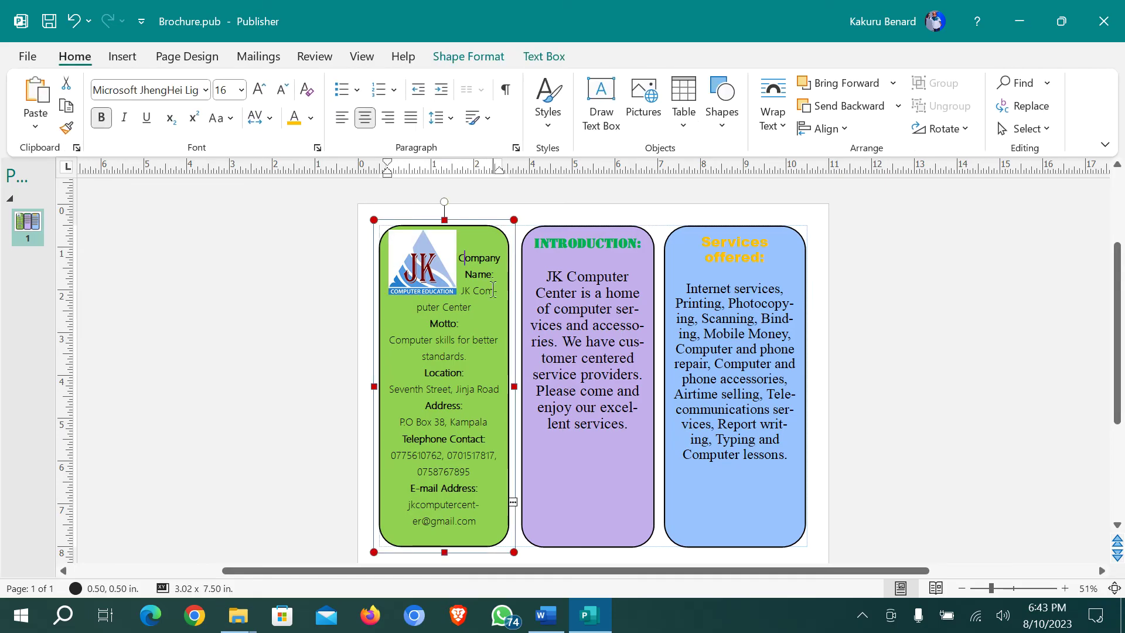
left_click(462, 291)
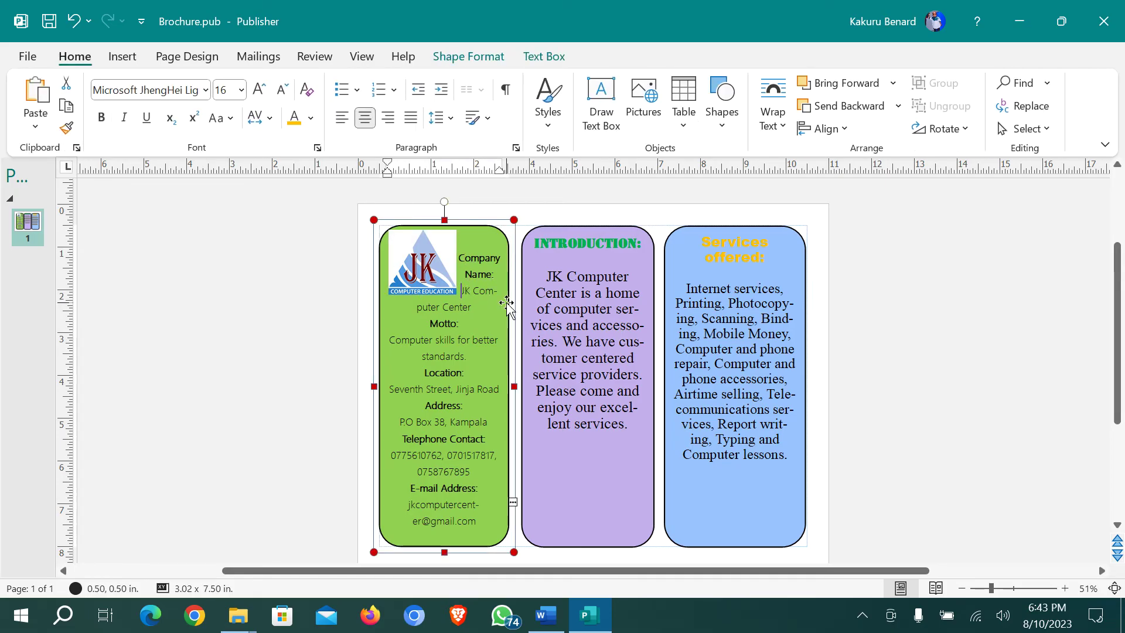
key("Return")
left_click(395, 234)
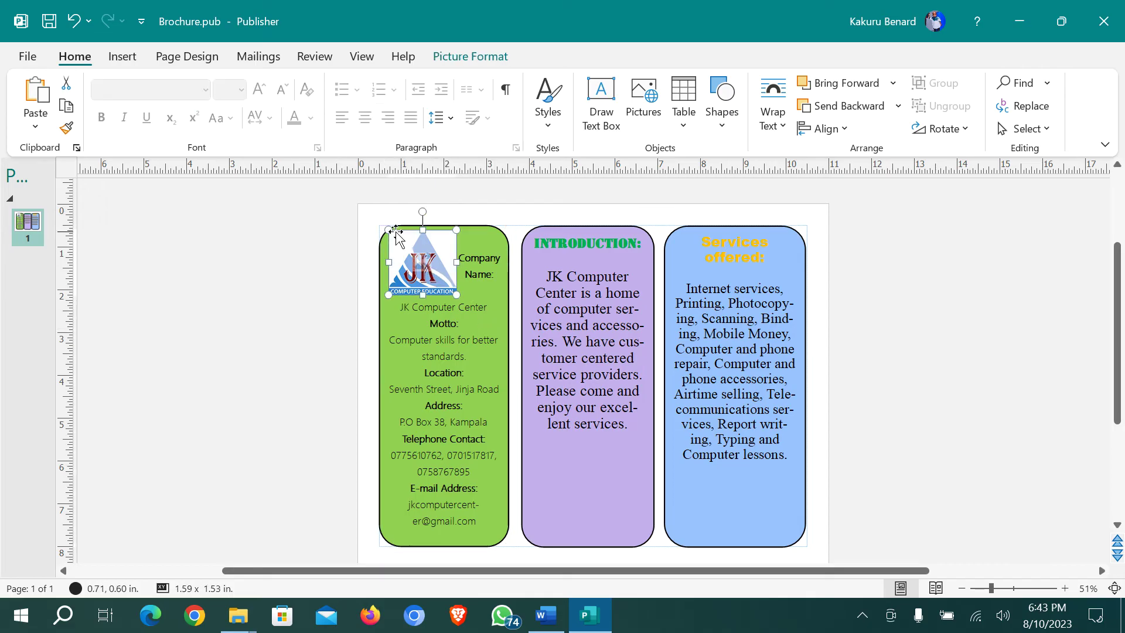
left_click_drag(389, 230, 404, 242)
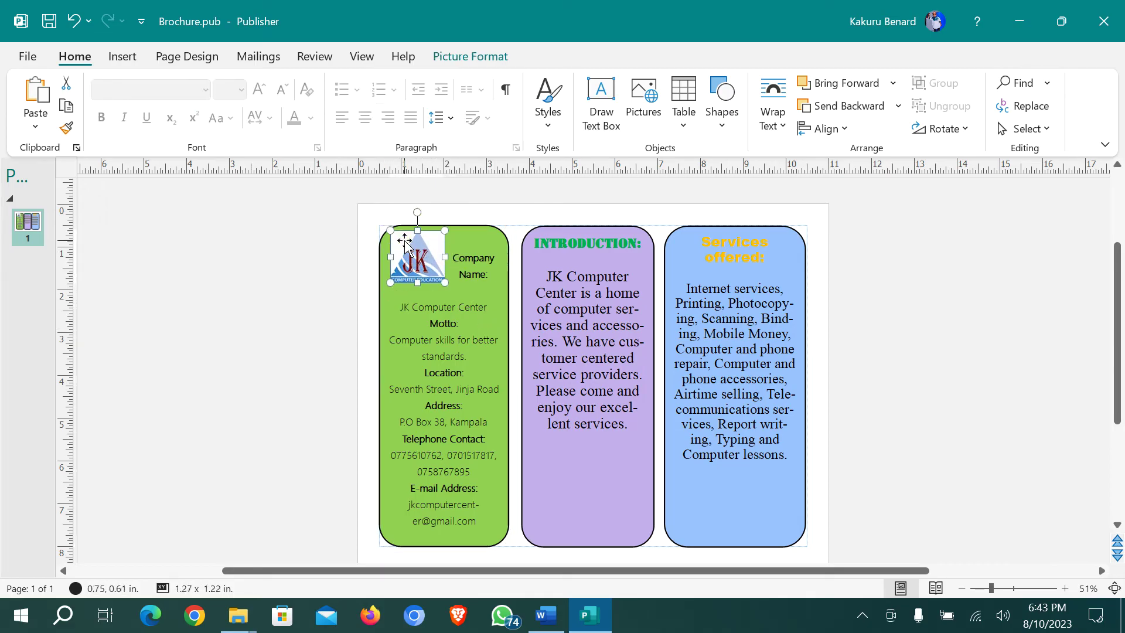
left_click(486, 276)
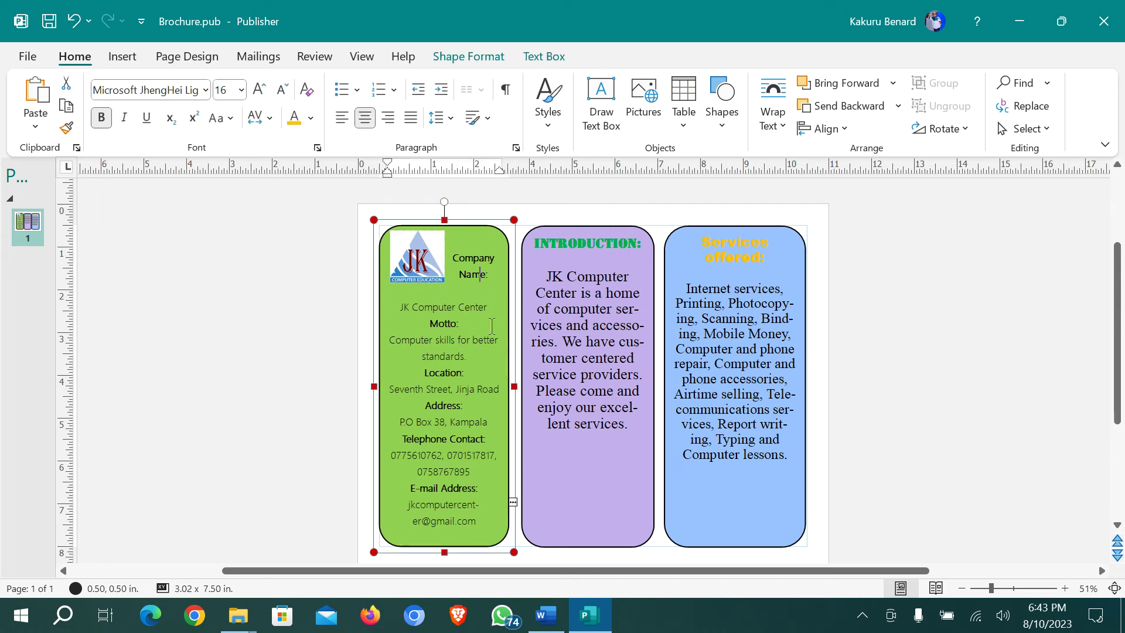
left_click(534, 241)
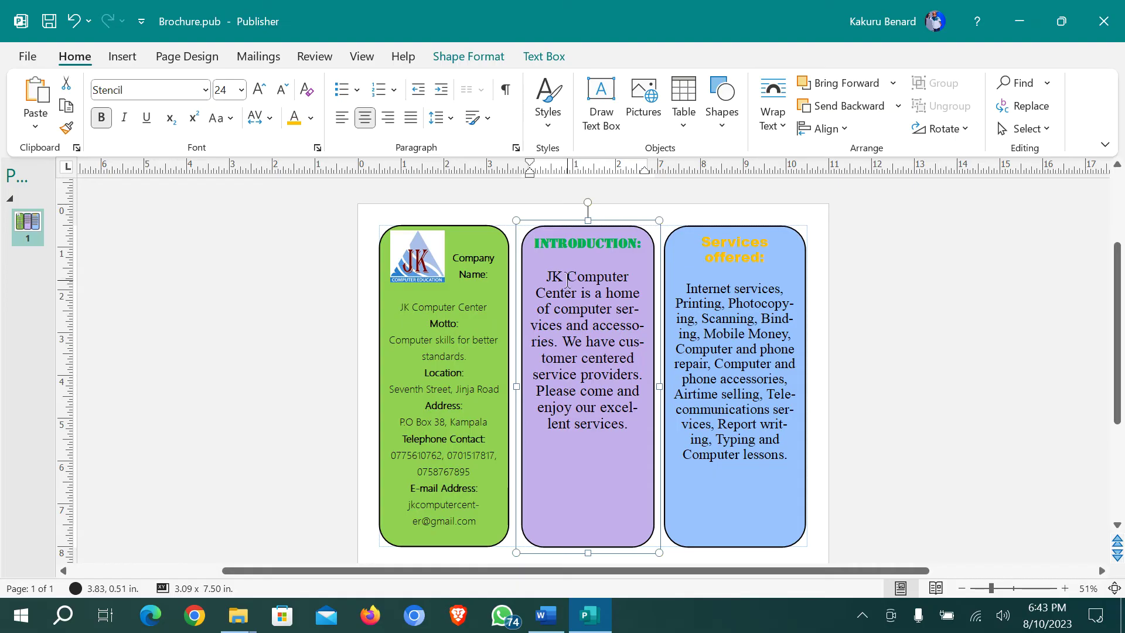
Insert the 2019-12-20.jpg photo, shrink it to about 2 inches, and move it into the purple panel
key("Return")
key("Return")
key("Return")
key("Return")
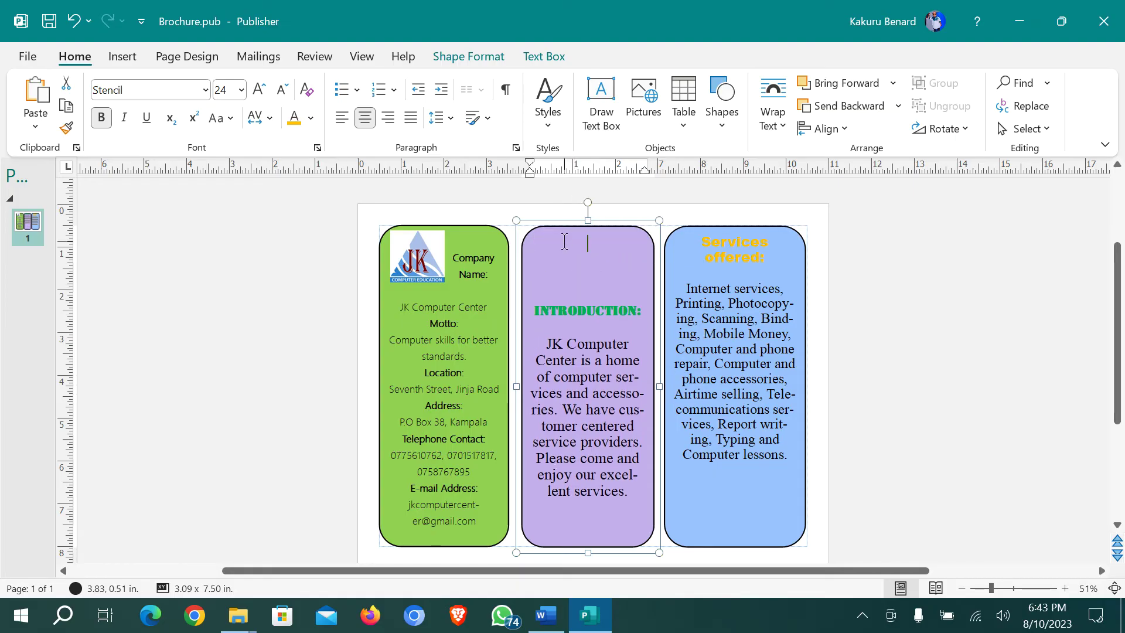
left_click(136, 60)
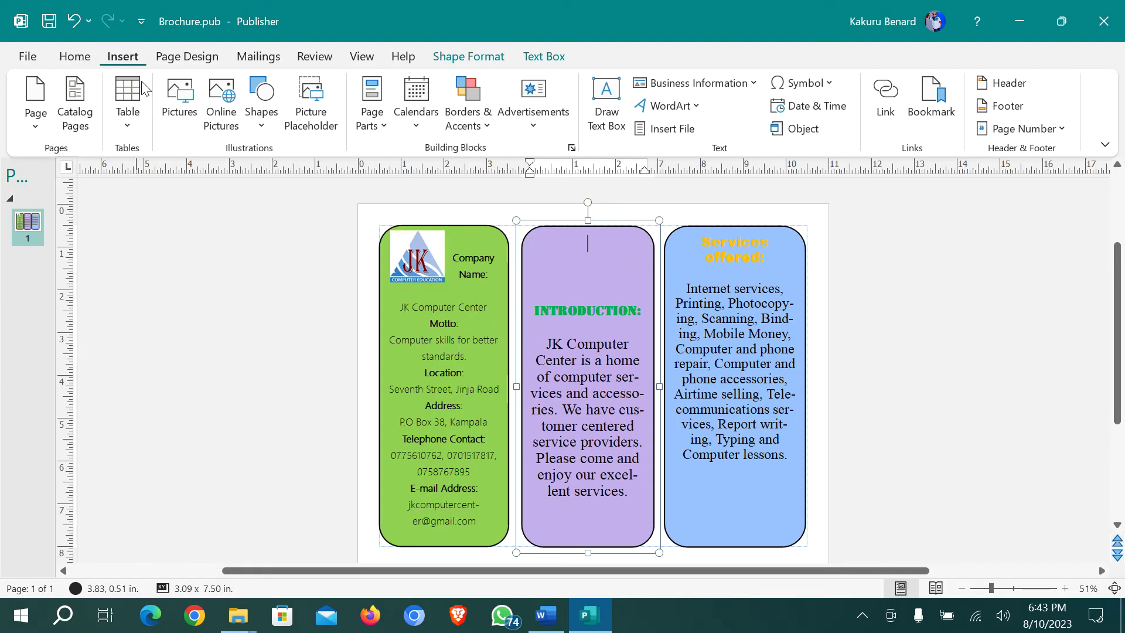
left_click(170, 106)
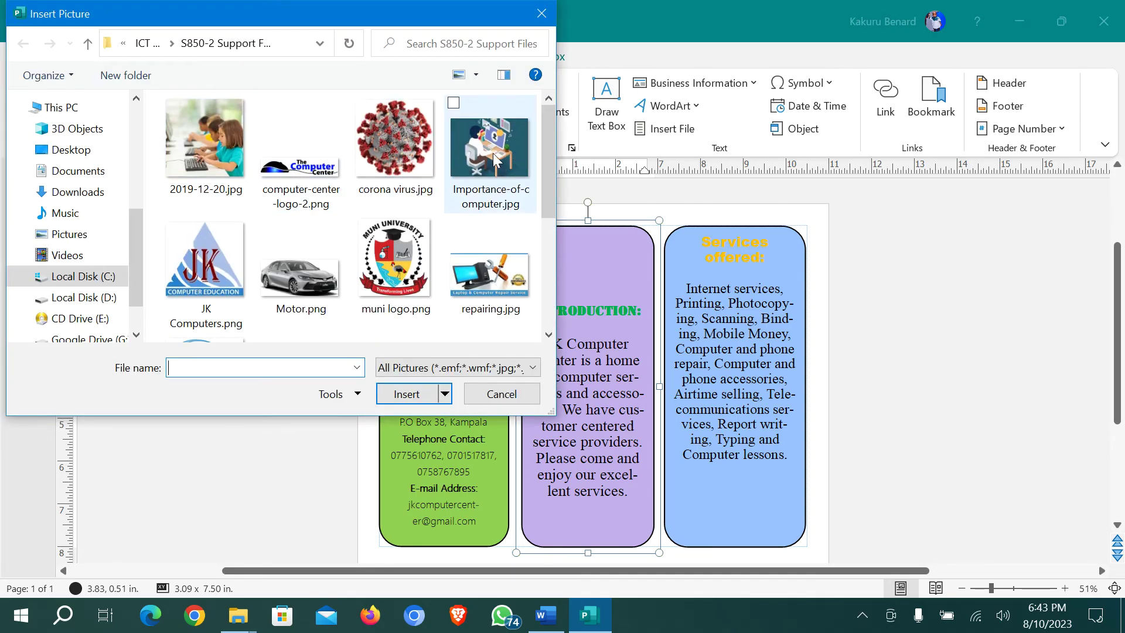
double_click(200, 147)
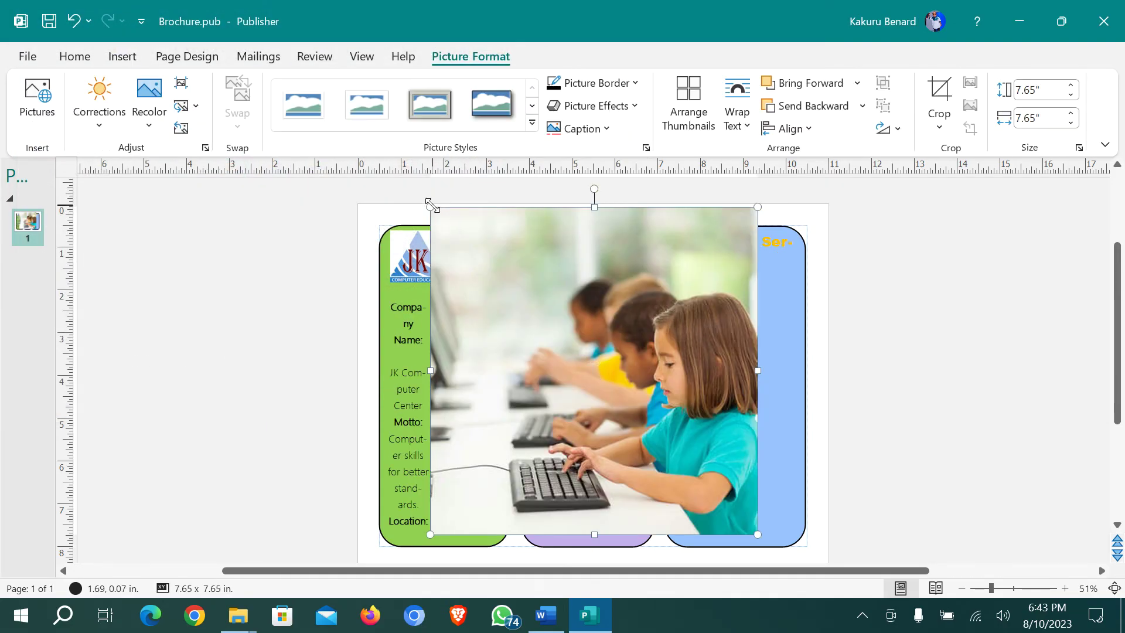
left_click_drag(430, 206, 671, 447)
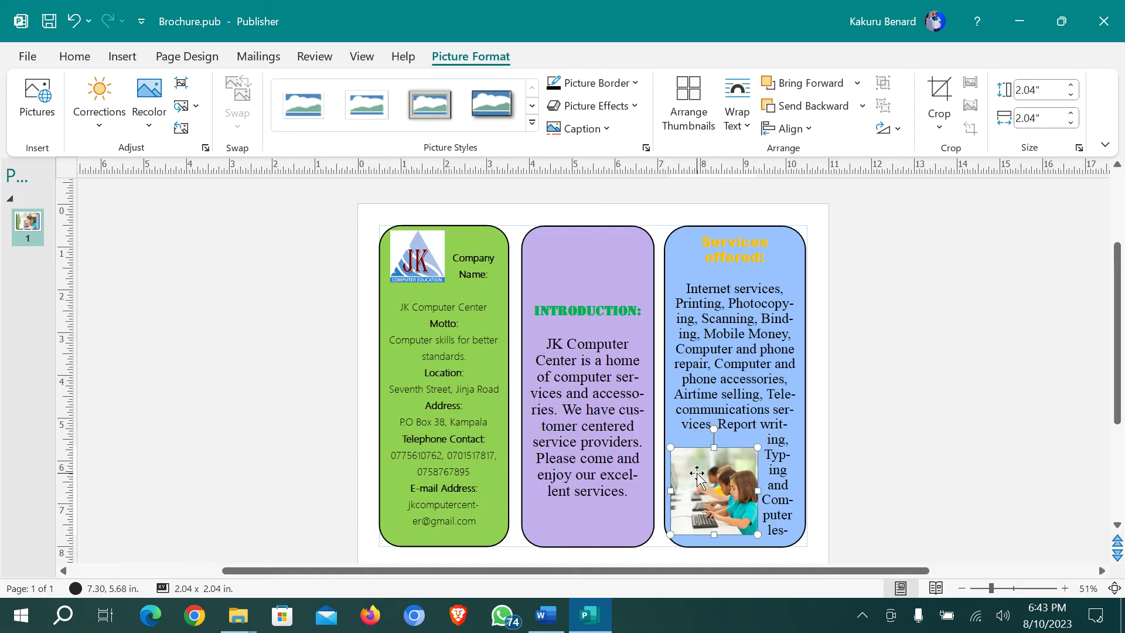
left_click_drag(710, 495, 589, 367)
Remove extra blank lines and position the photo directly under the INTRODUCTION heading
left_click(546, 377)
left_click(567, 249)
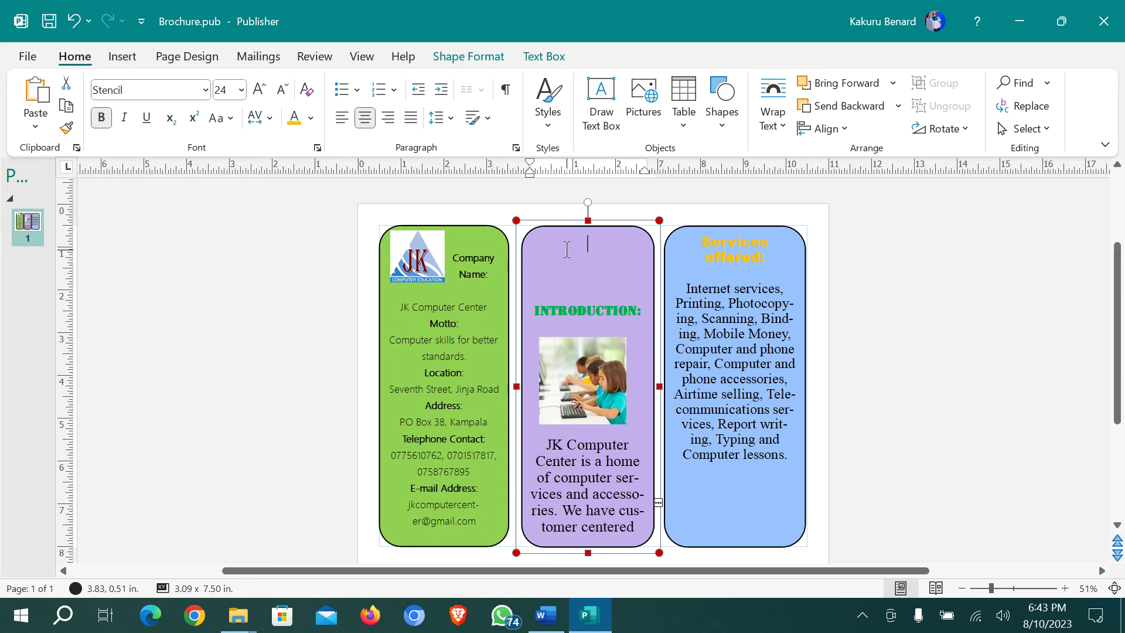
key("Delete")
key("Delete")
key("Delete")
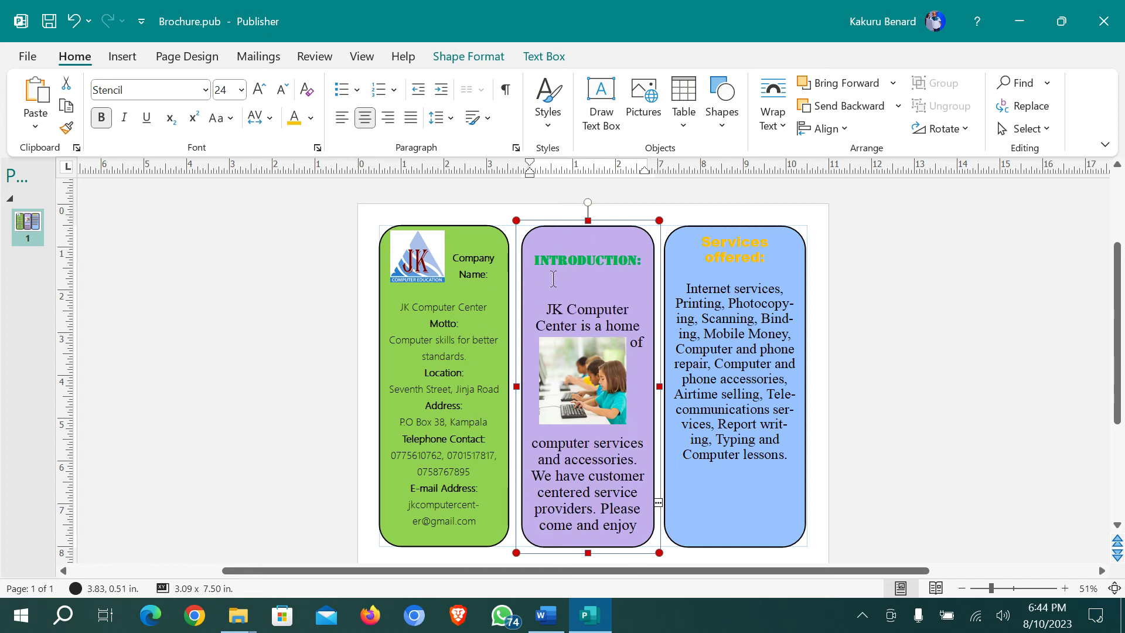
left_click(572, 233)
key("Delete")
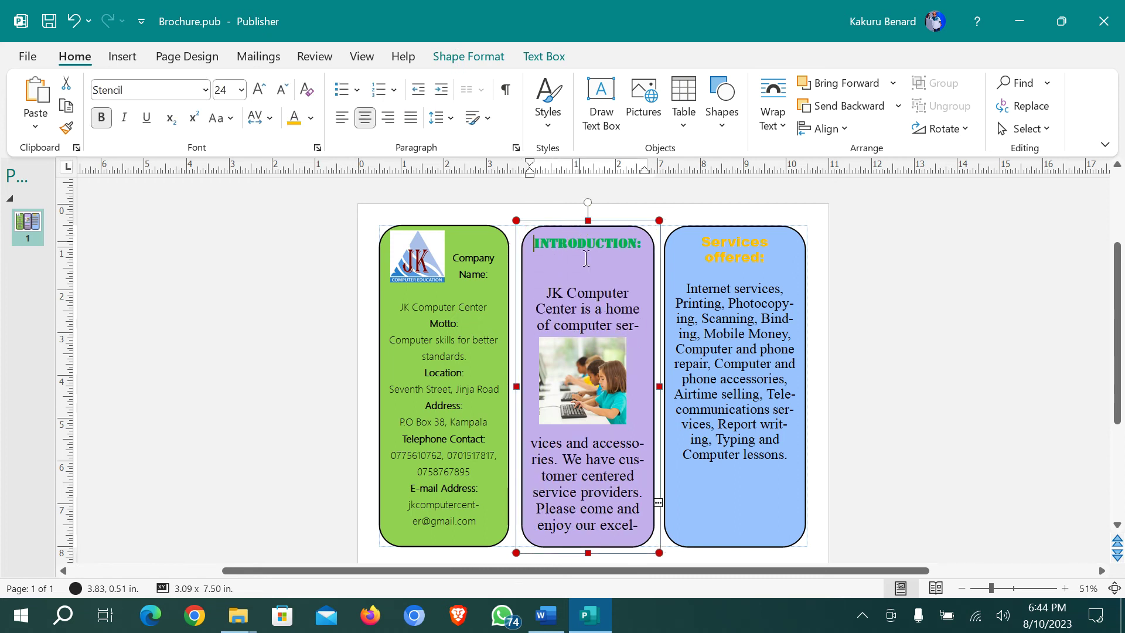
left_click(569, 265)
key("Return")
key("Return")
key("Return")
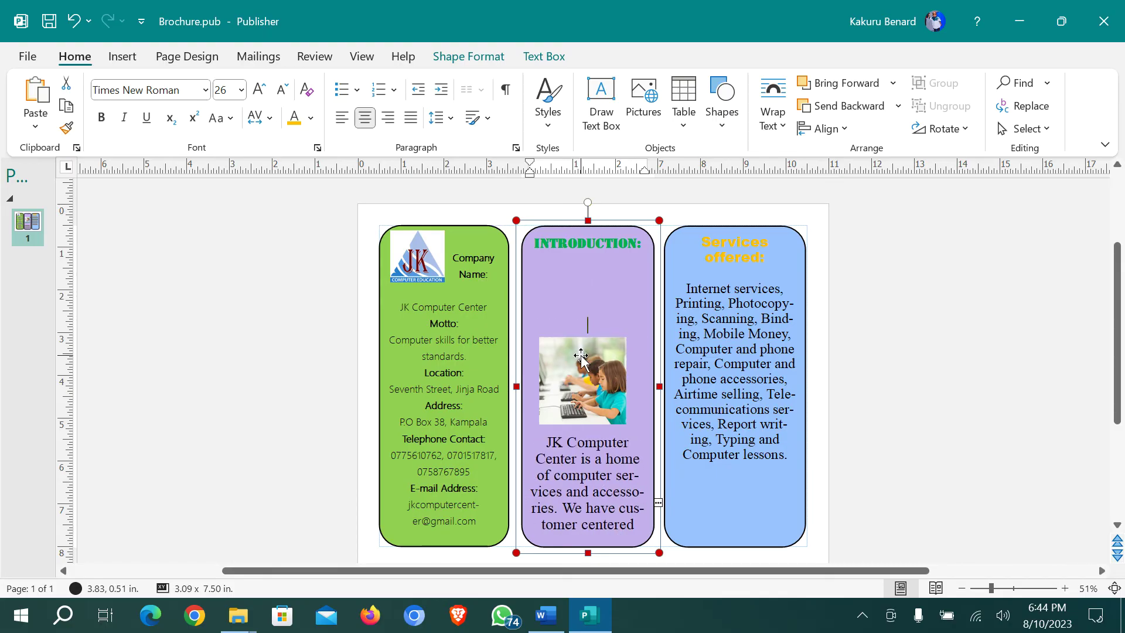
left_click_drag(582, 374, 580, 292)
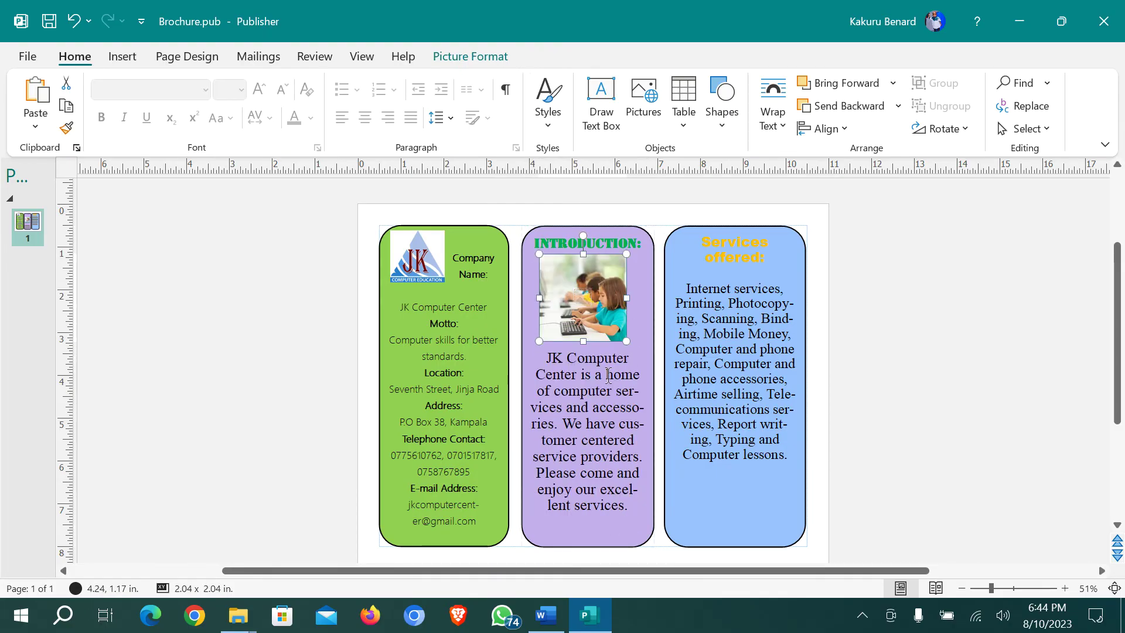
left_click(553, 366)
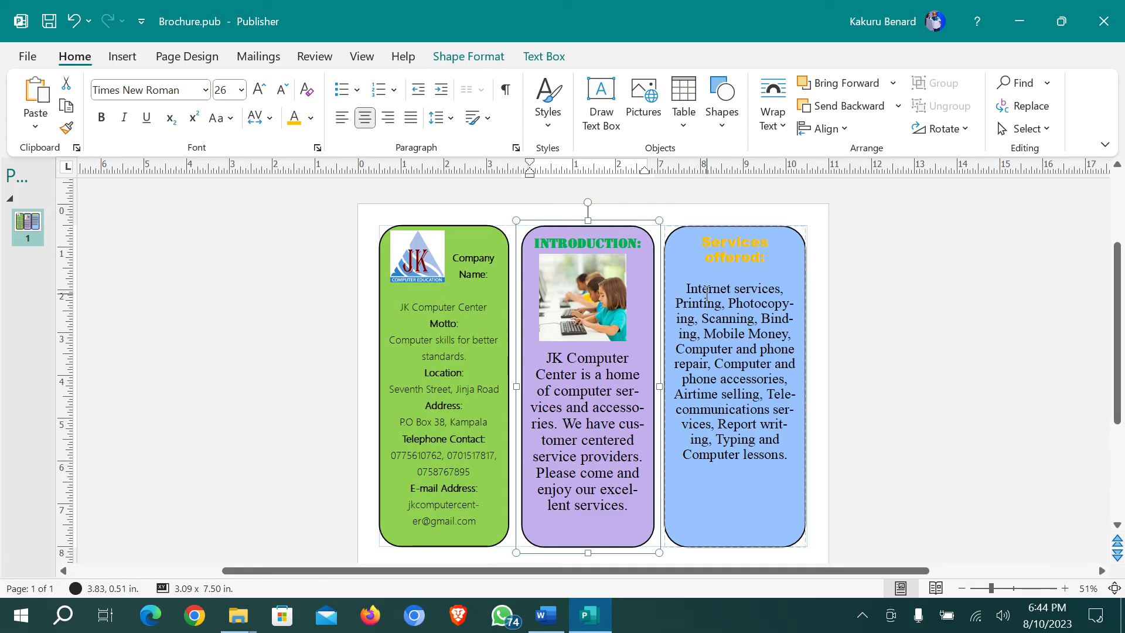
left_click(723, 485)
Insert repairs.png and shrink it to about 1.44 inches square in the Services panel
left_click(121, 57)
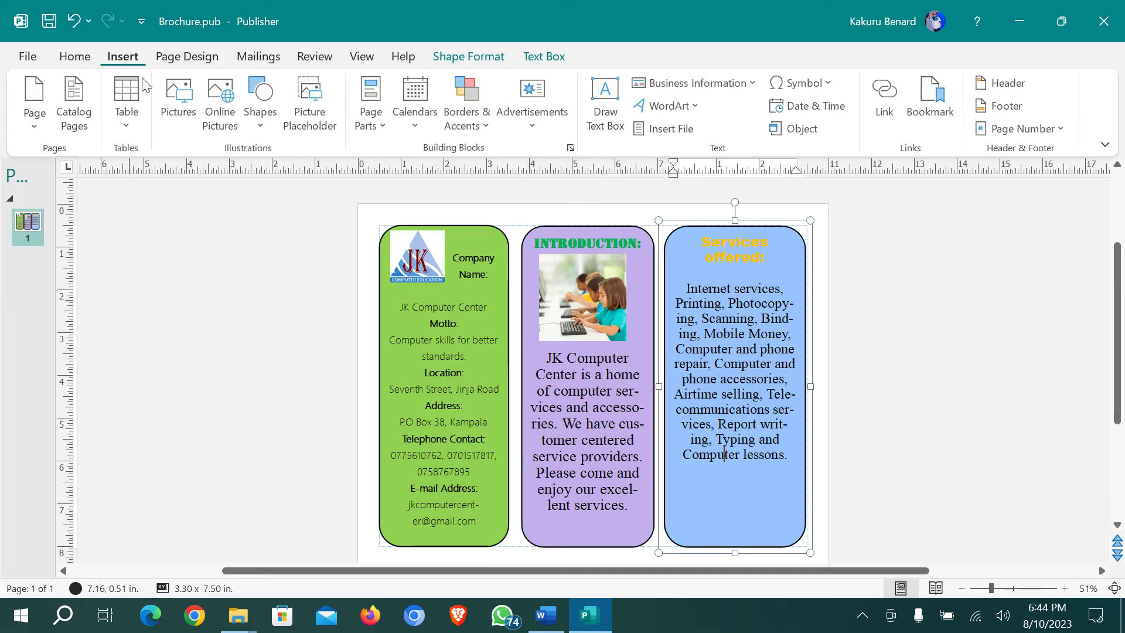
left_click(178, 117)
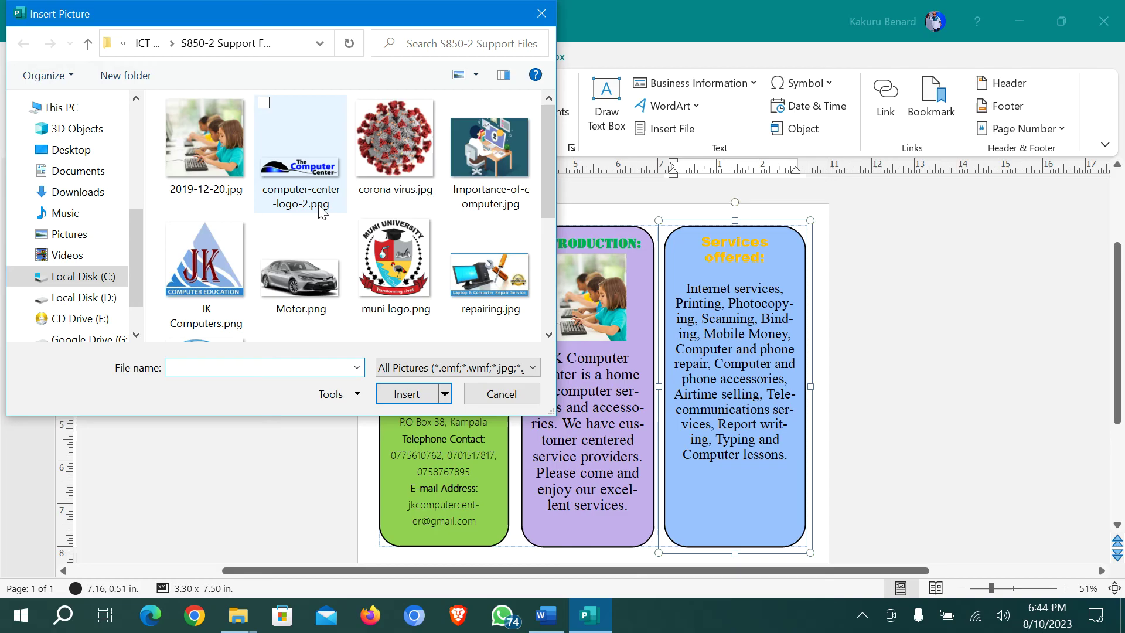
scroll(323, 212, "down", 5)
scroll(323, 212, "up", 2)
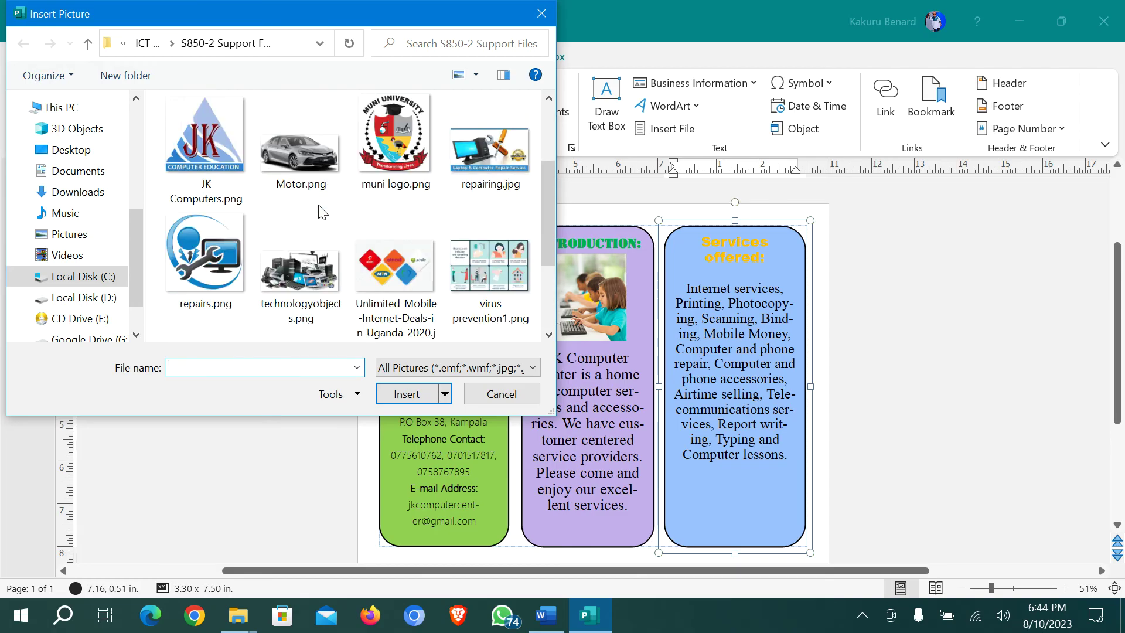
double_click(207, 247)
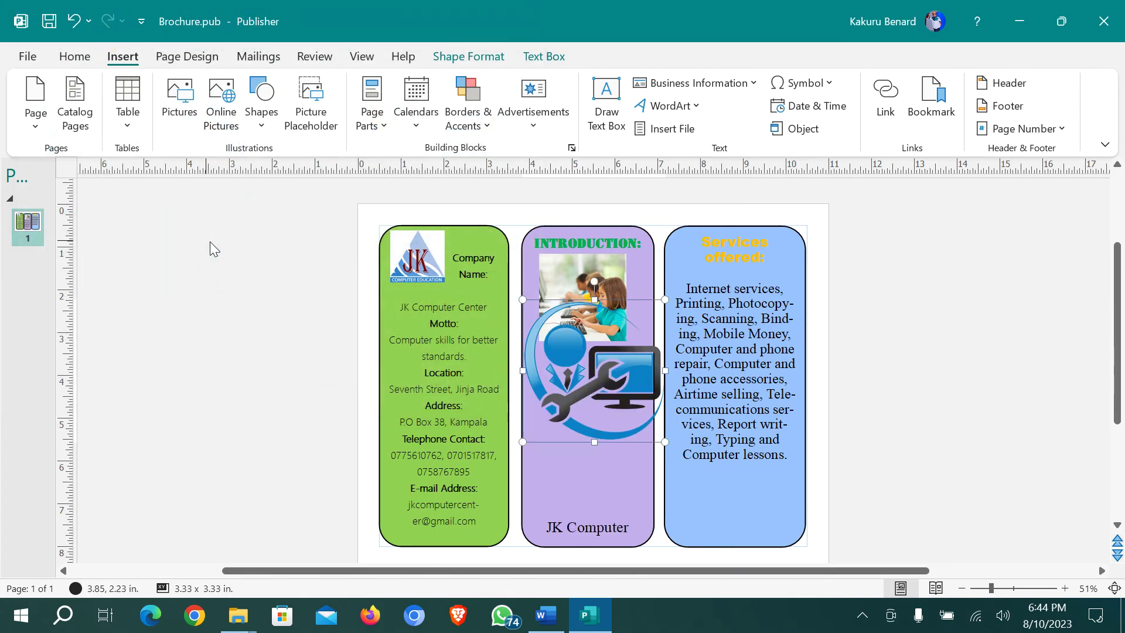
left_click_drag(521, 302, 779, 509)
Reduce the services text font size to 20 pt so it wraps beside the icon
left_click(755, 304)
key("ctrl+shift+comma")
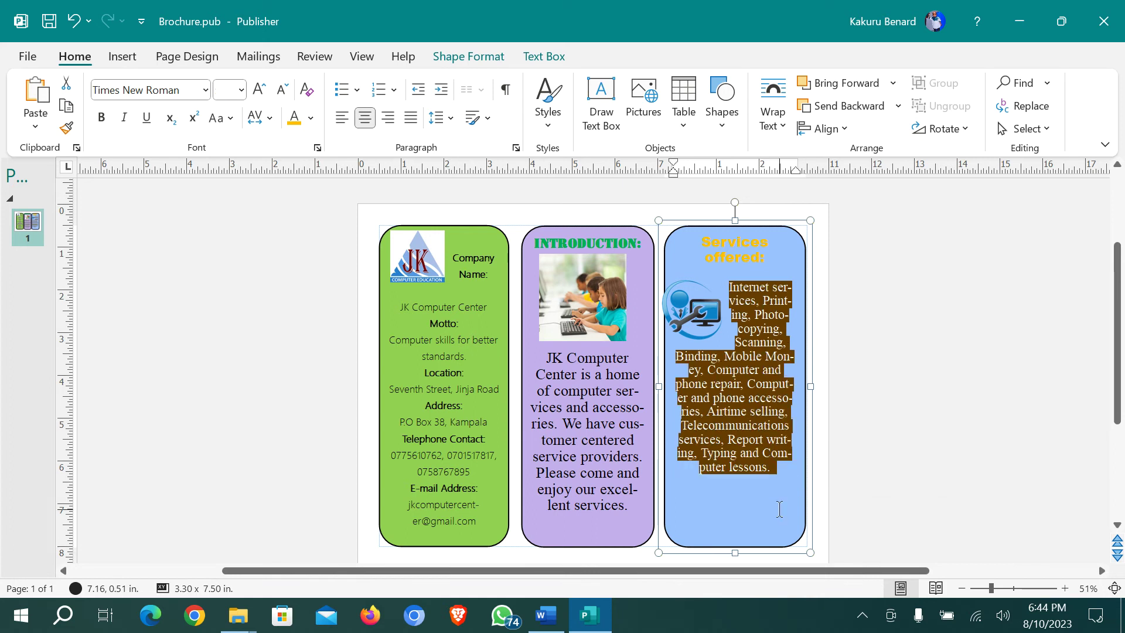
left_click(779, 510)
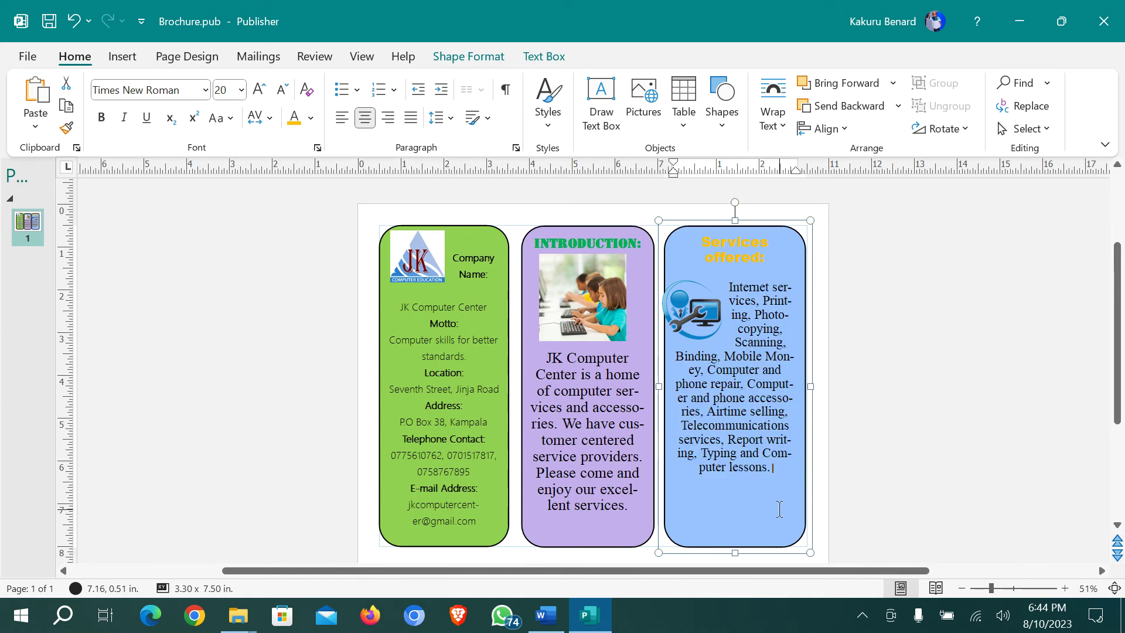
left_click(711, 310)
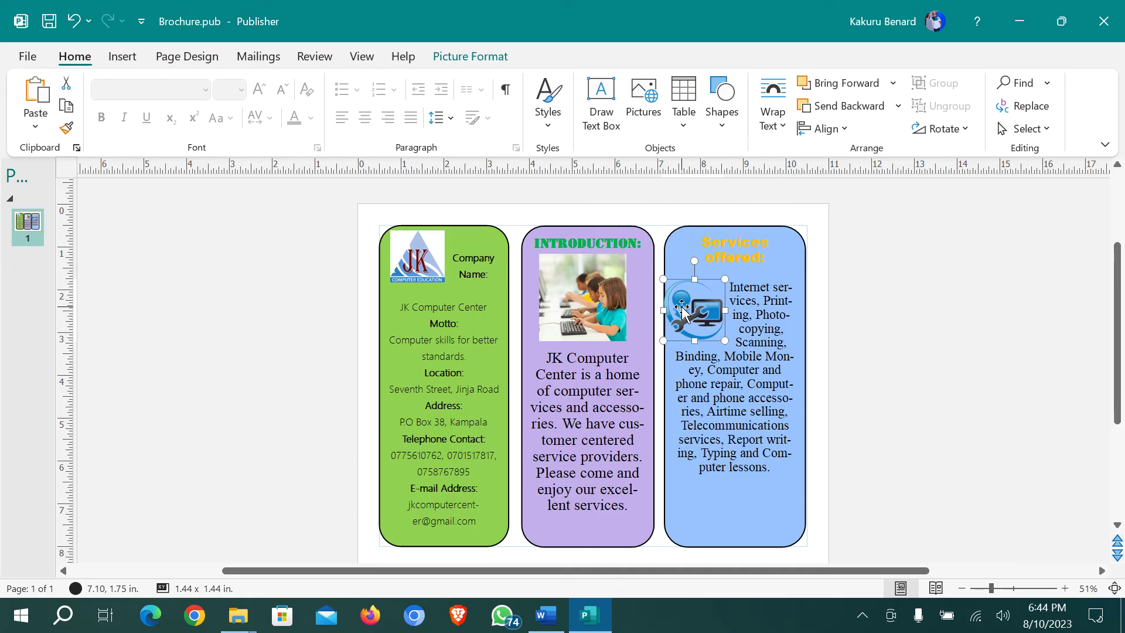
key("Escape")
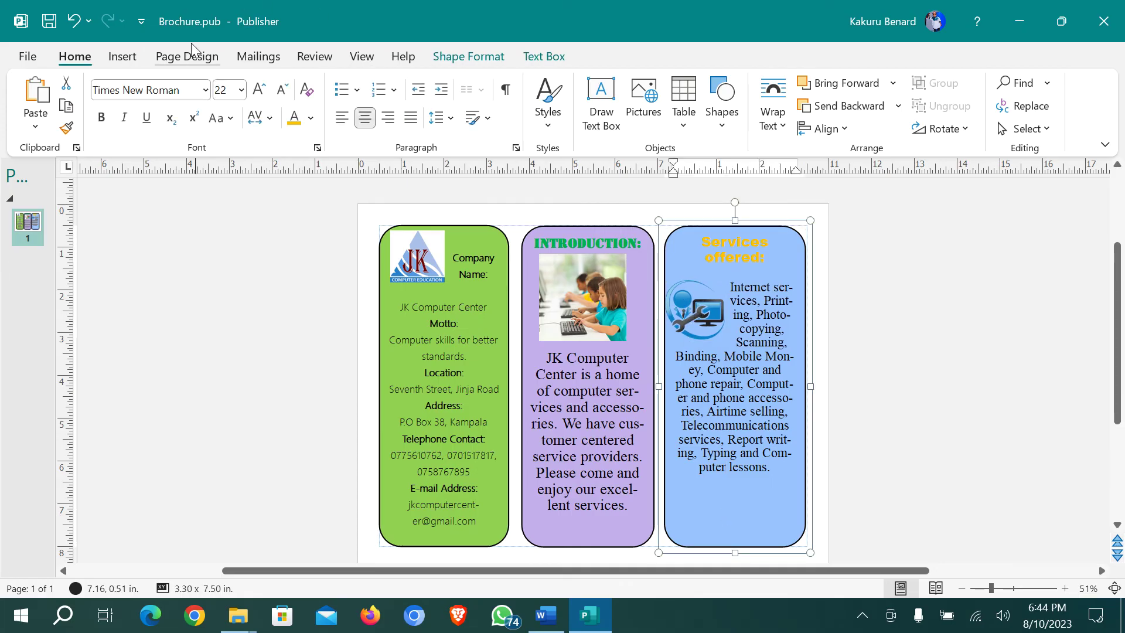
left_click(122, 56)
Insert technologyobjects.png, shrink it, and place it at the bottom of the Services panel
left_click(178, 112)
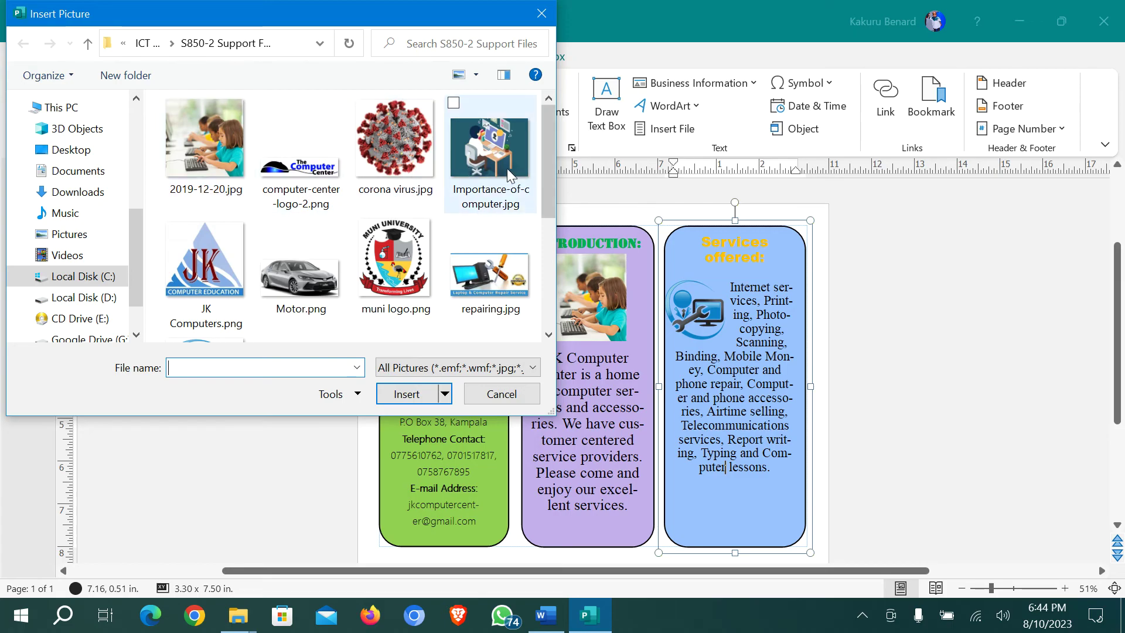
scroll(426, 180, "down", 3)
scroll(402, 202, "up", 2)
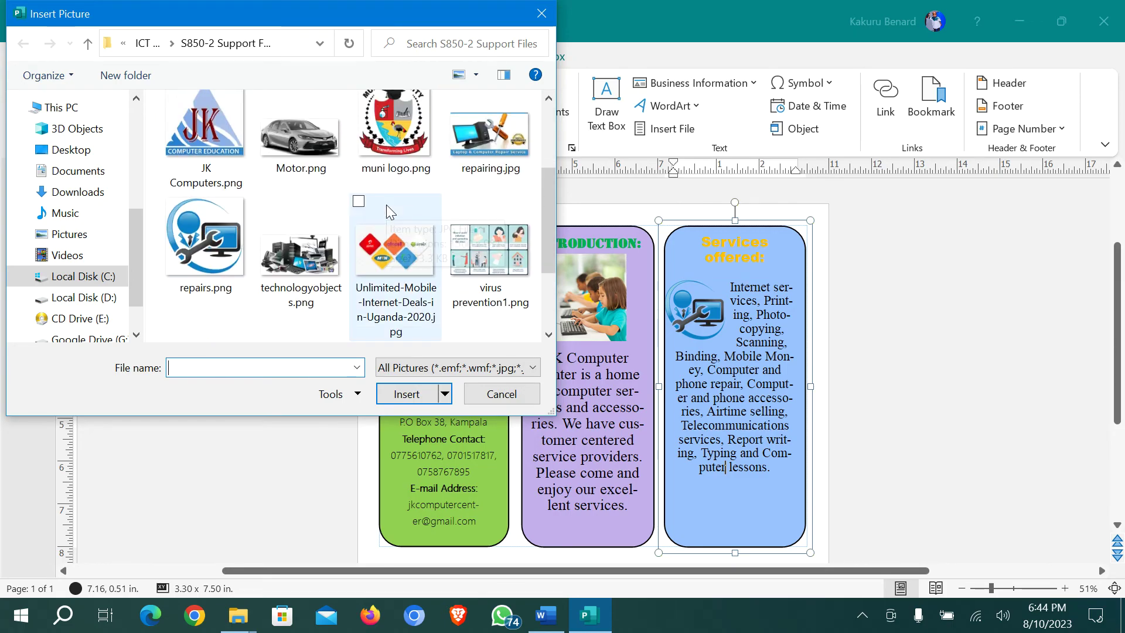
scroll(387, 208, "down", 2)
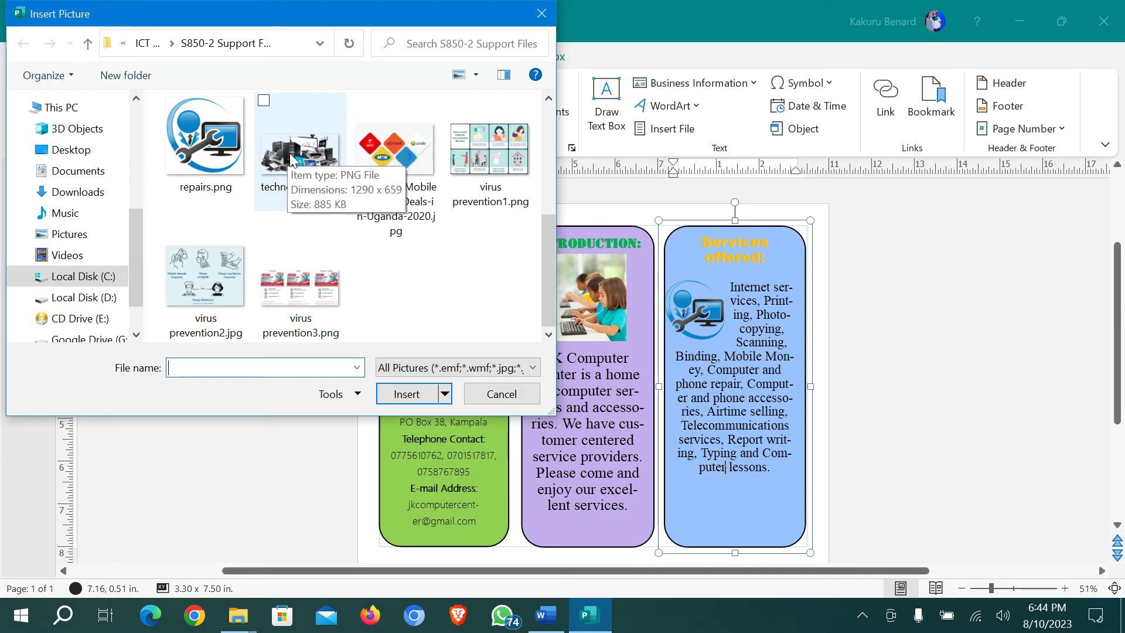
double_click(290, 153)
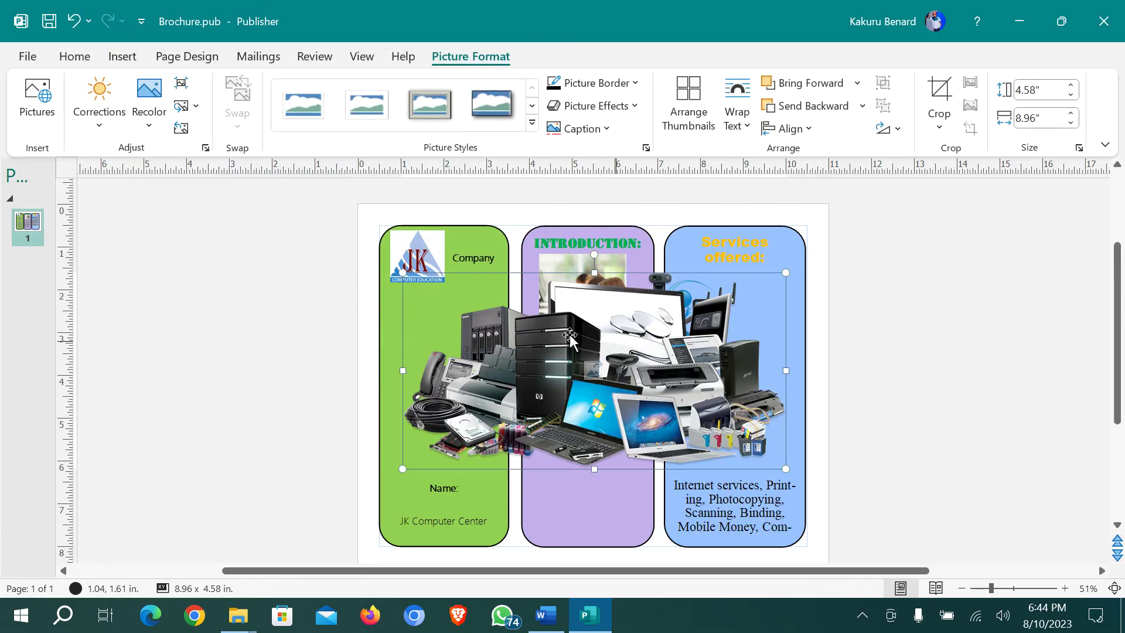
left_click_drag(403, 273, 626, 386)
left_click_drag(688, 409, 721, 477)
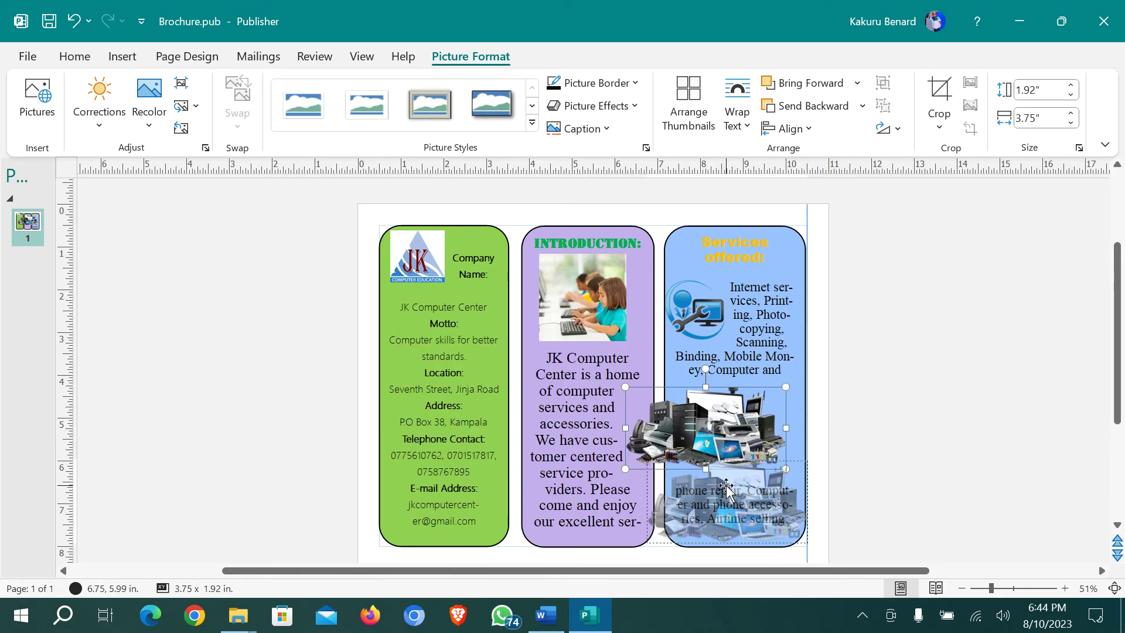
left_click_drag(726, 488, 727, 497)
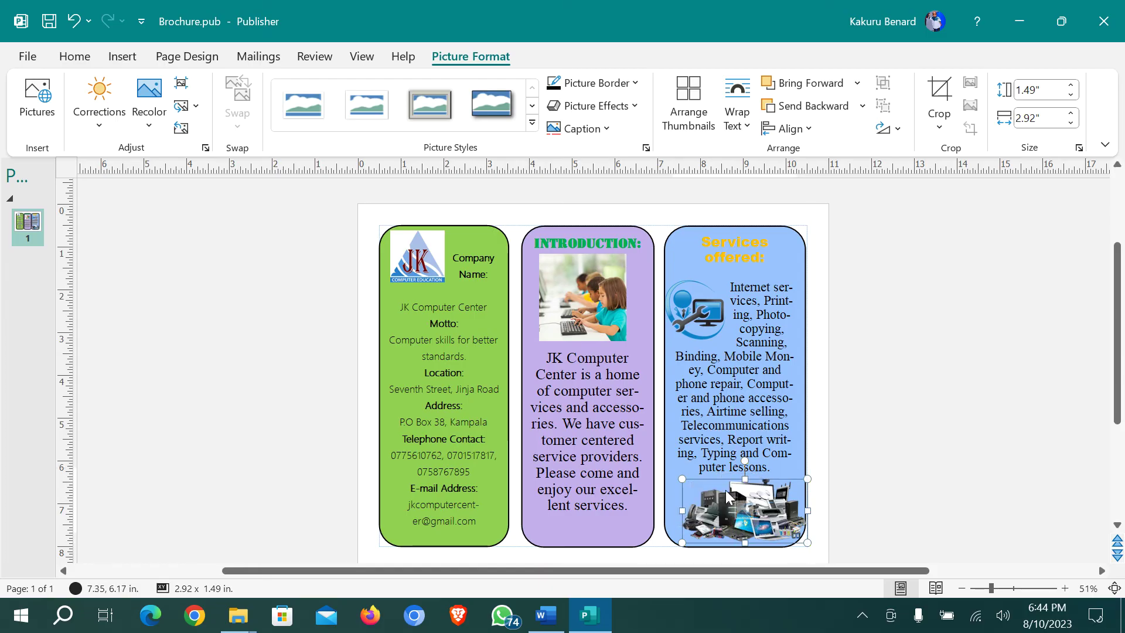
left_click(881, 456)
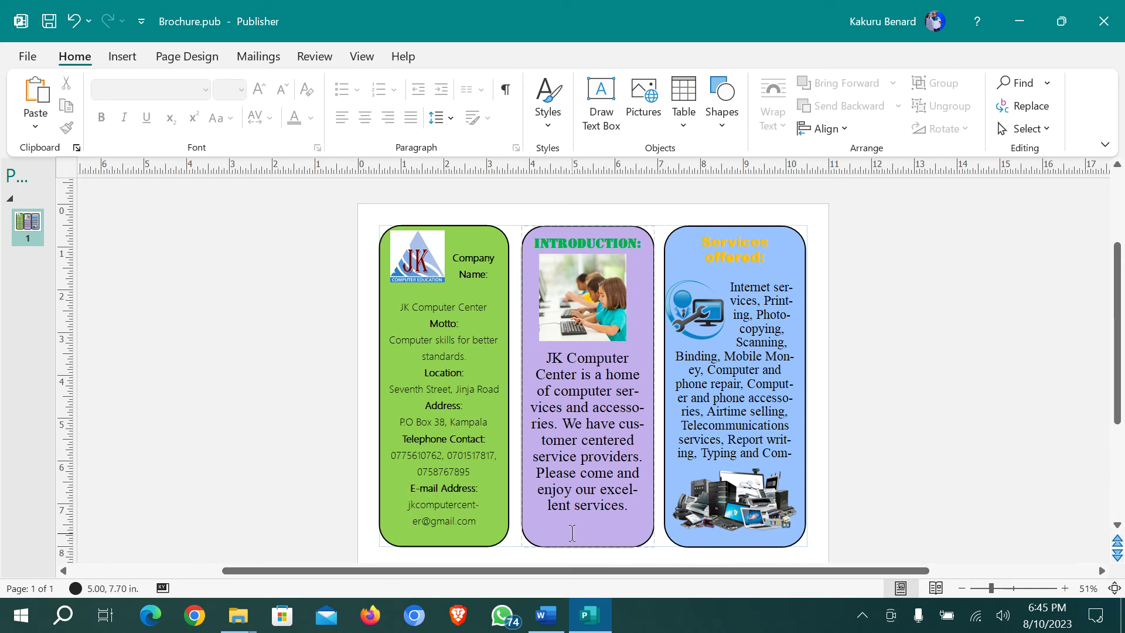
left_click(548, 569)
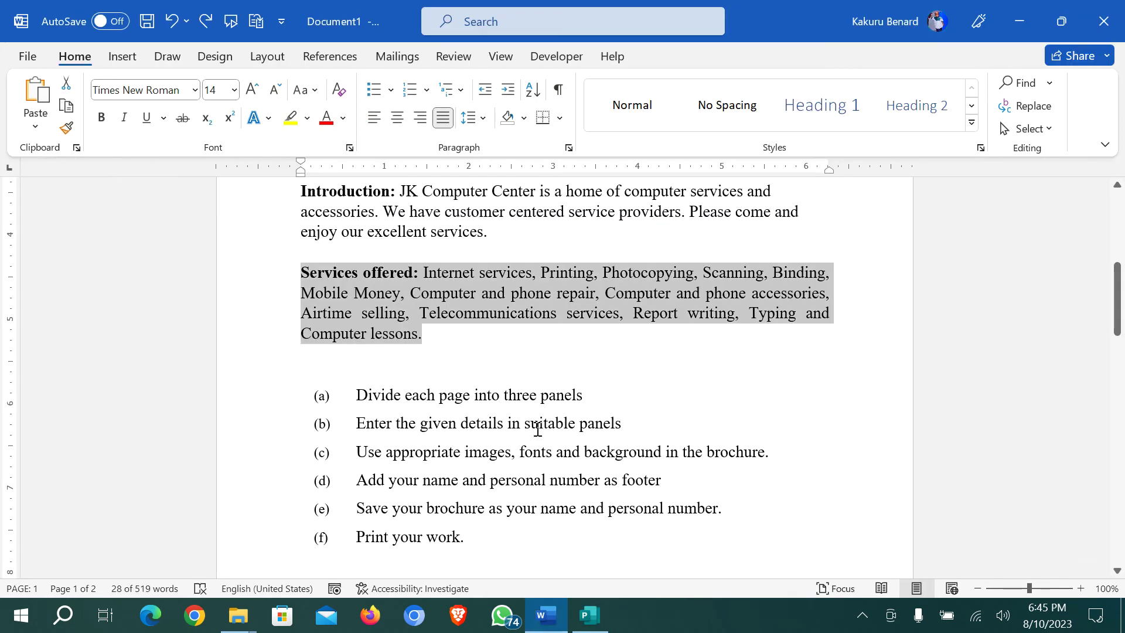
left_click(421, 480)
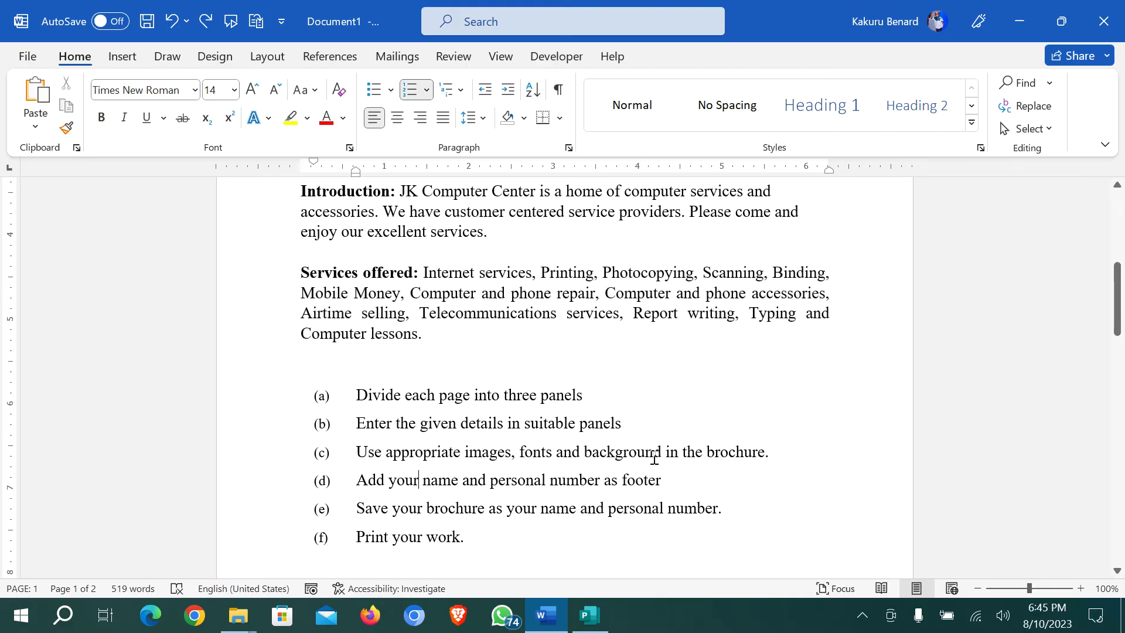
left_click(589, 615)
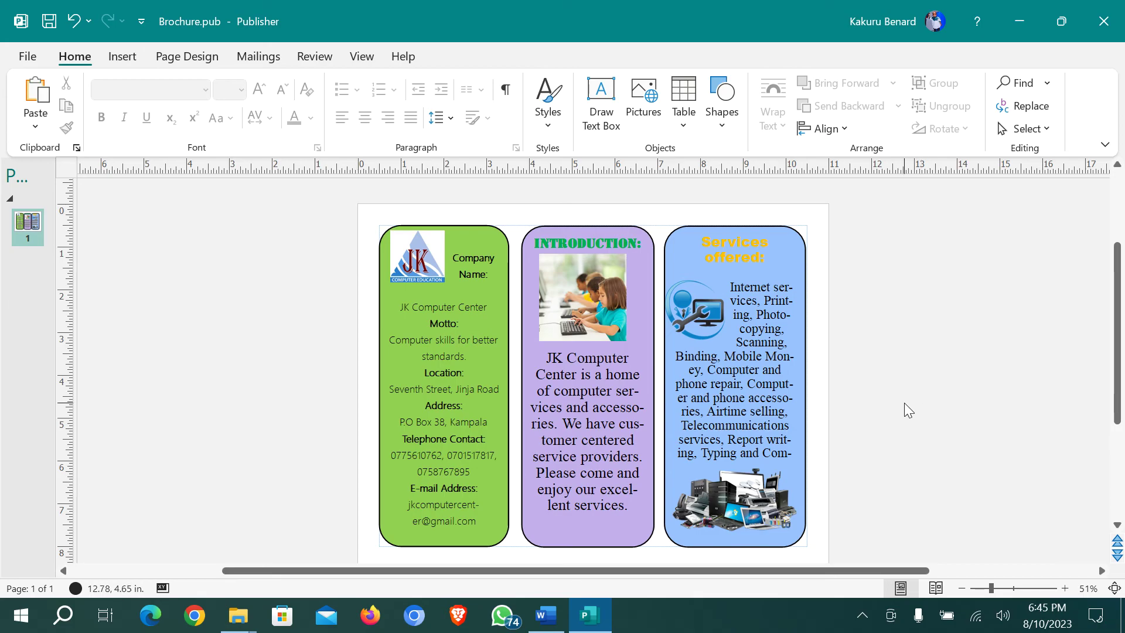
Choose Fax as the printer in the print settings, then return to the brochure
left_click(39, 59)
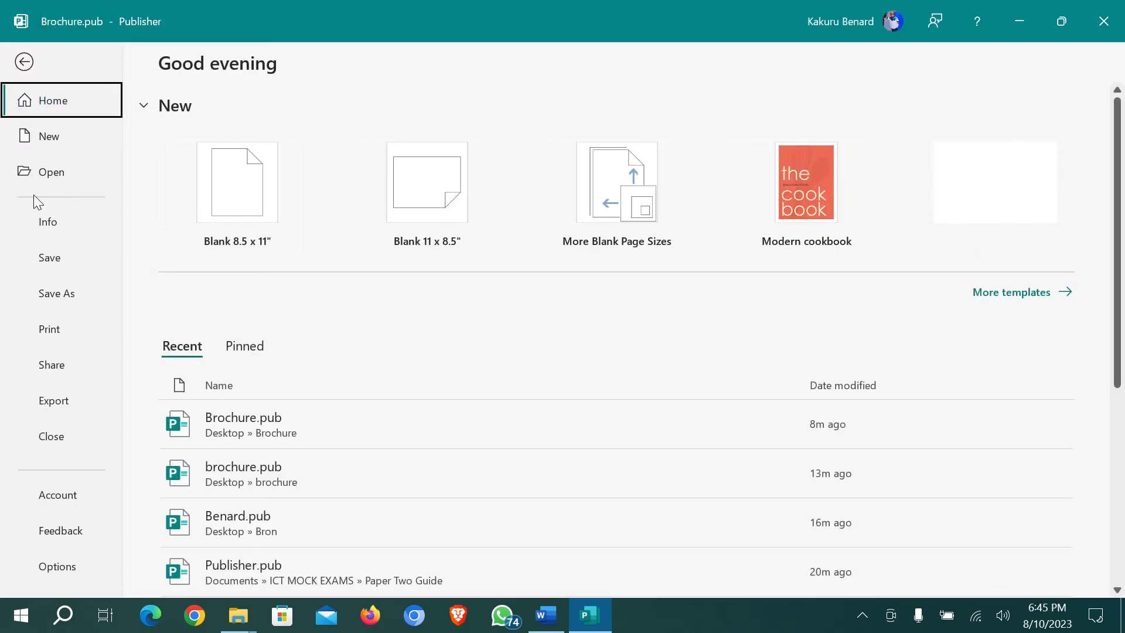
left_click(53, 331)
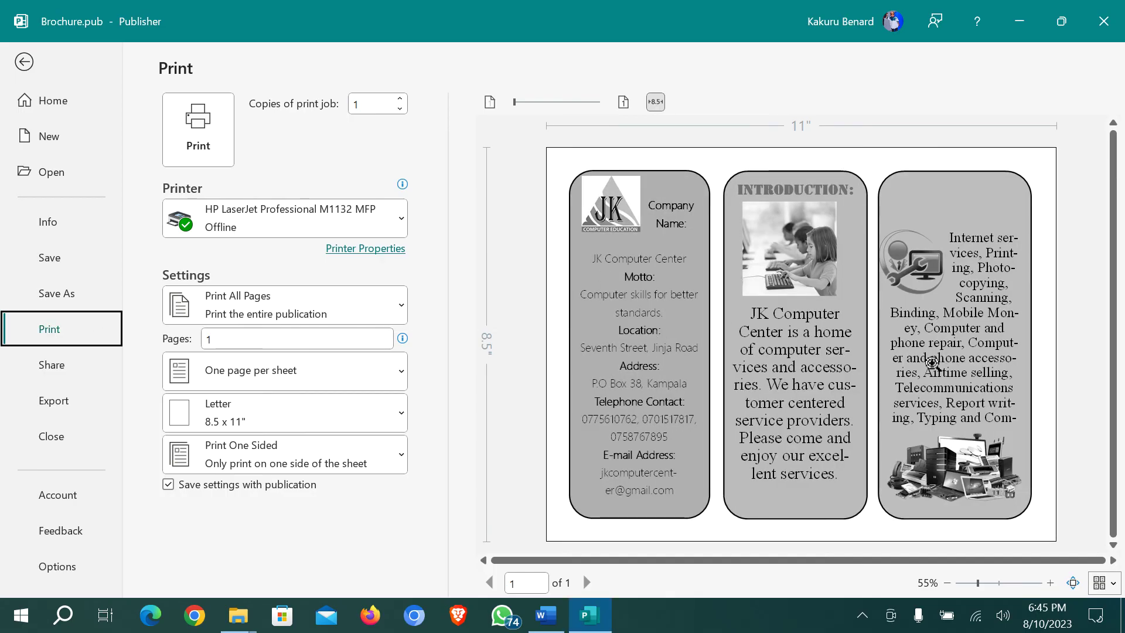
left_click(384, 212)
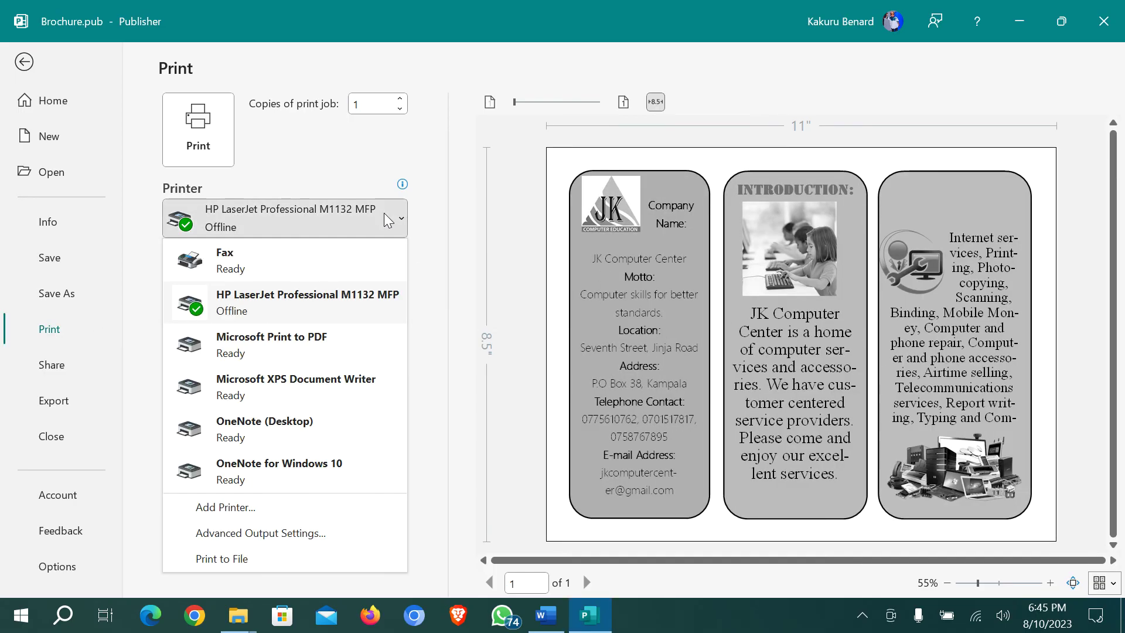
left_click(302, 258)
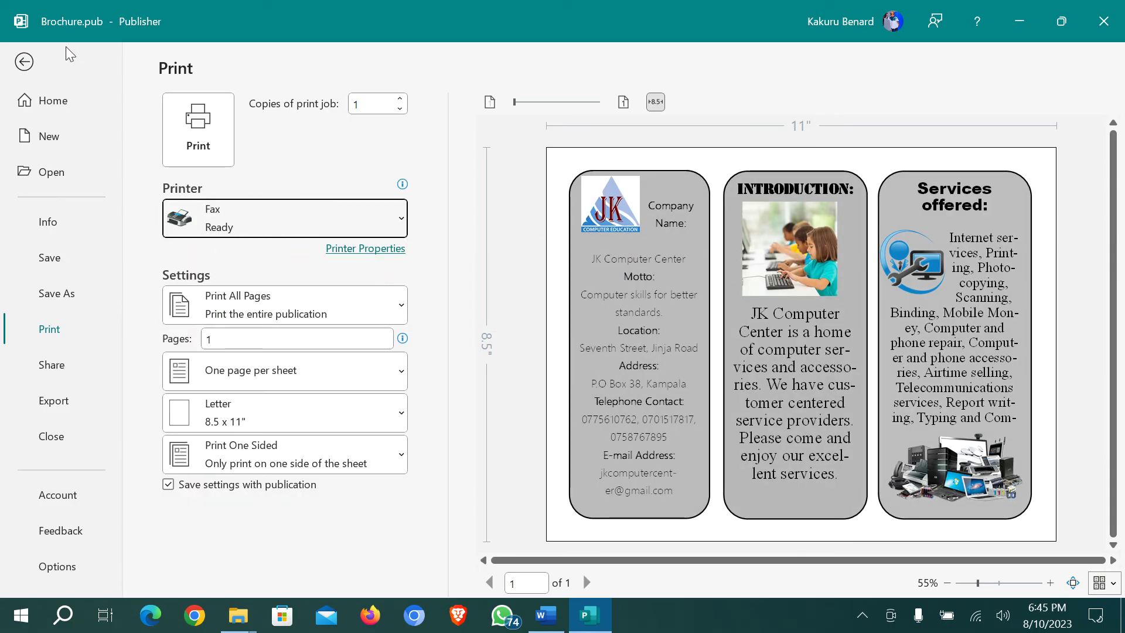
left_click(29, 62)
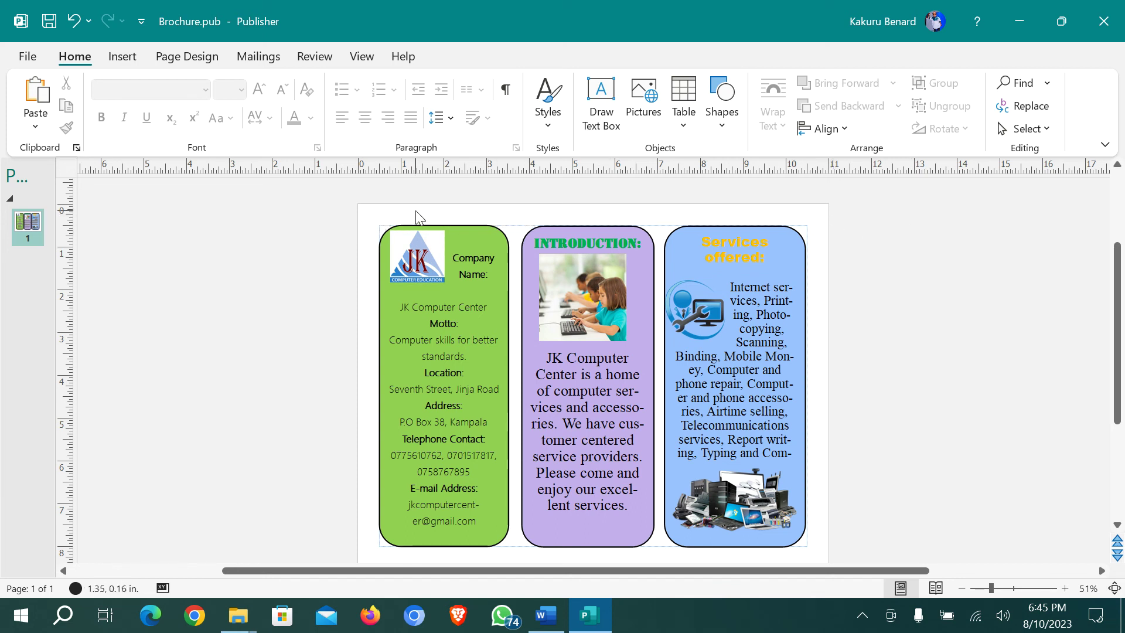
left_click(171, 58)
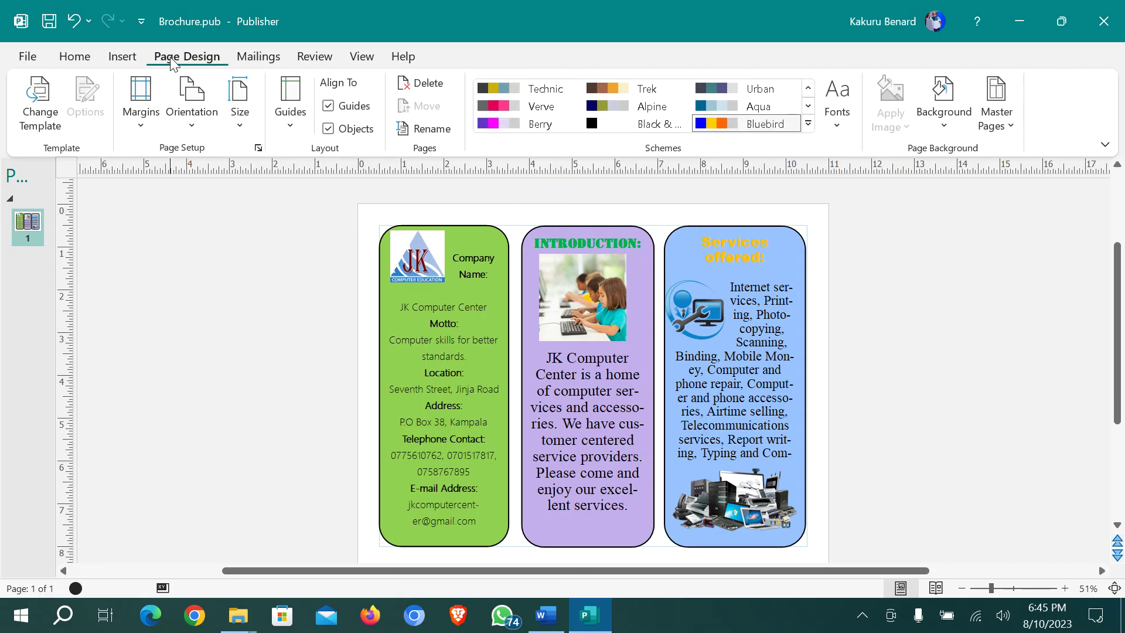
left_click(496, 92)
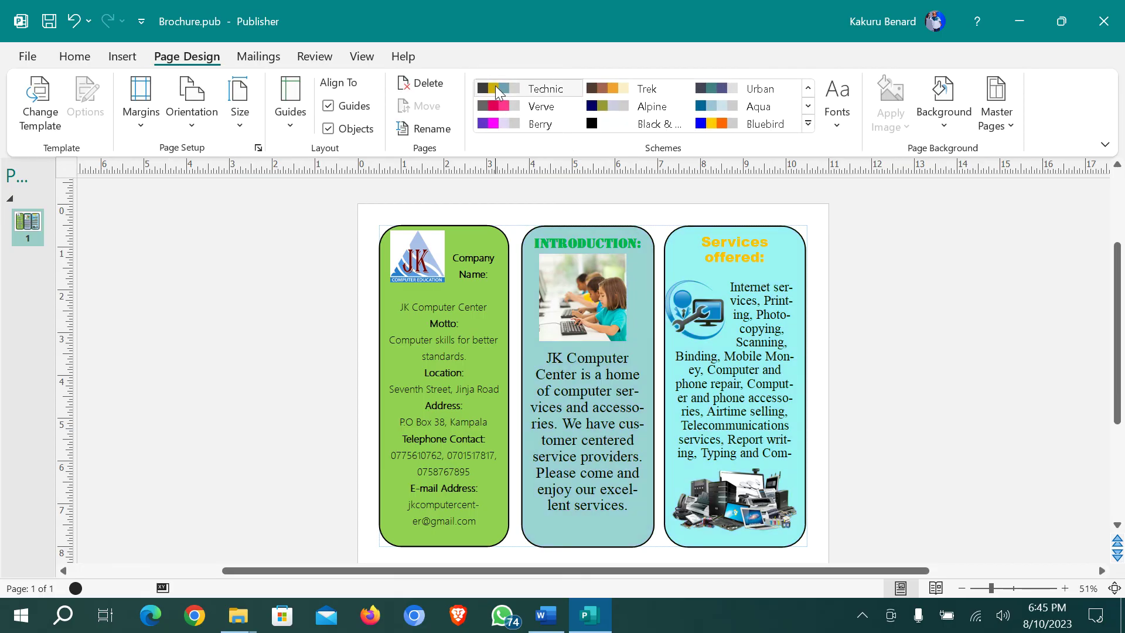
key("ctrl+z")
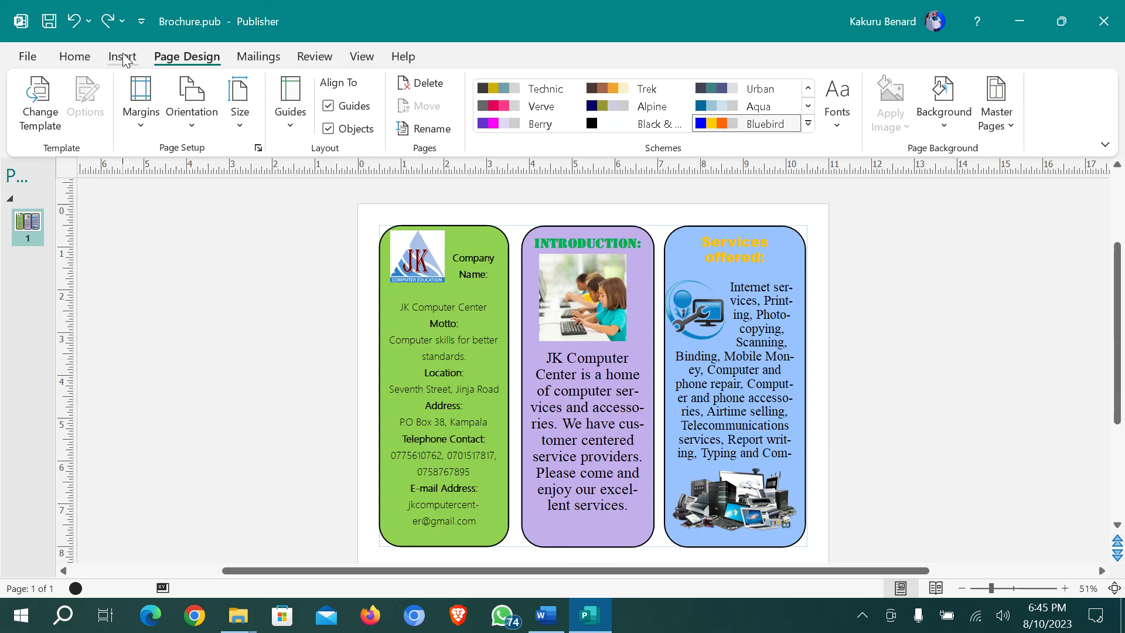
left_click(360, 57)
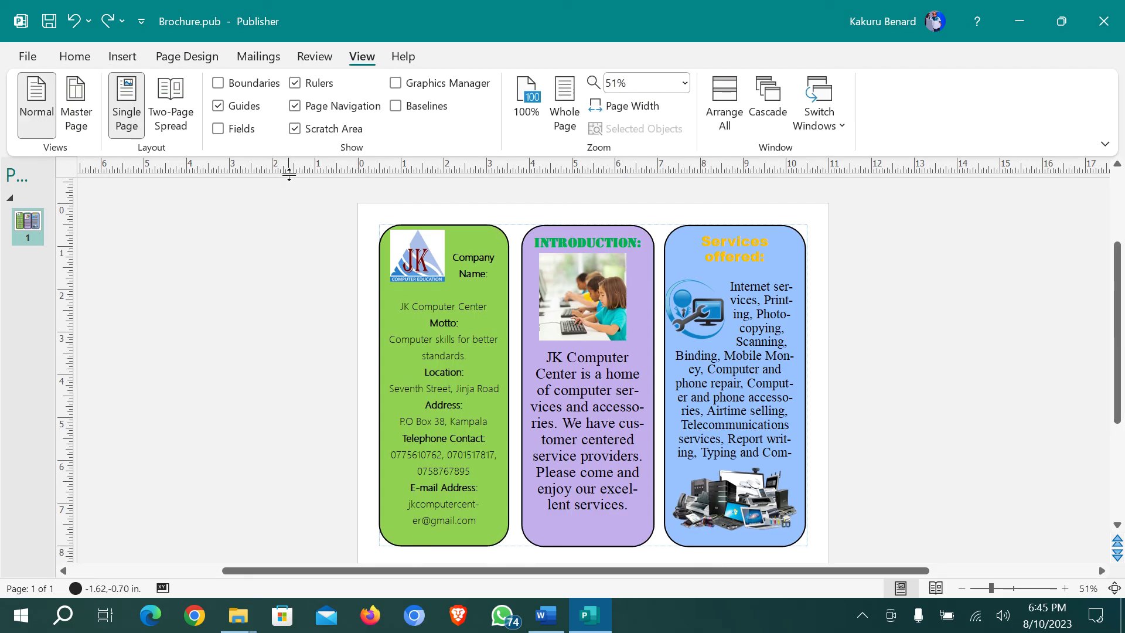
On the master page, draw a text box covering the whole page
left_click(79, 93)
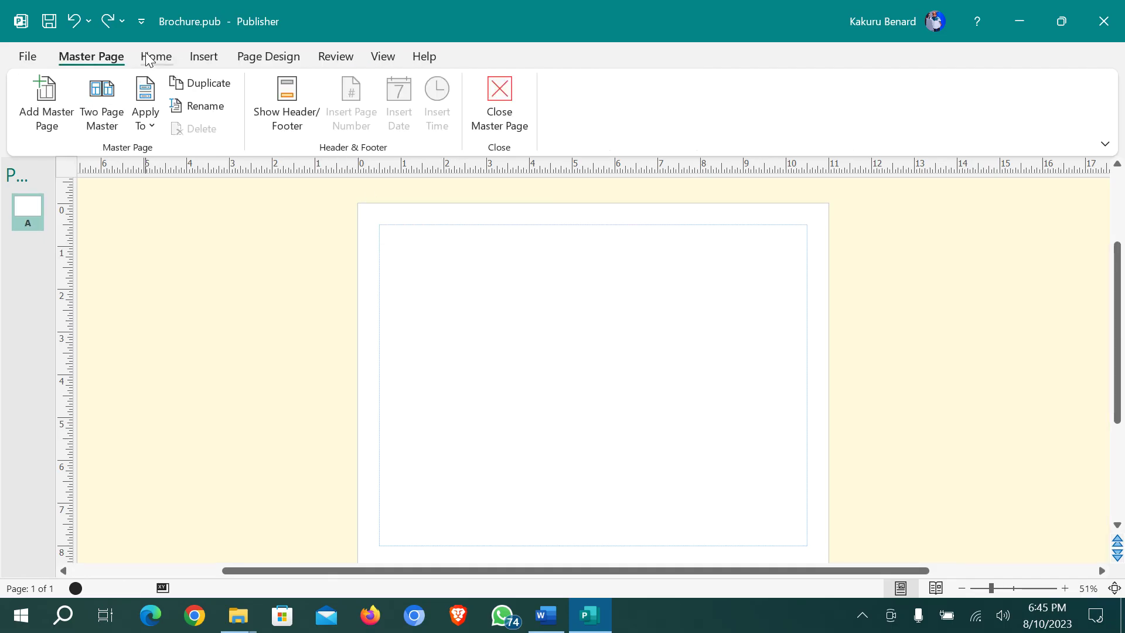
left_click(154, 56)
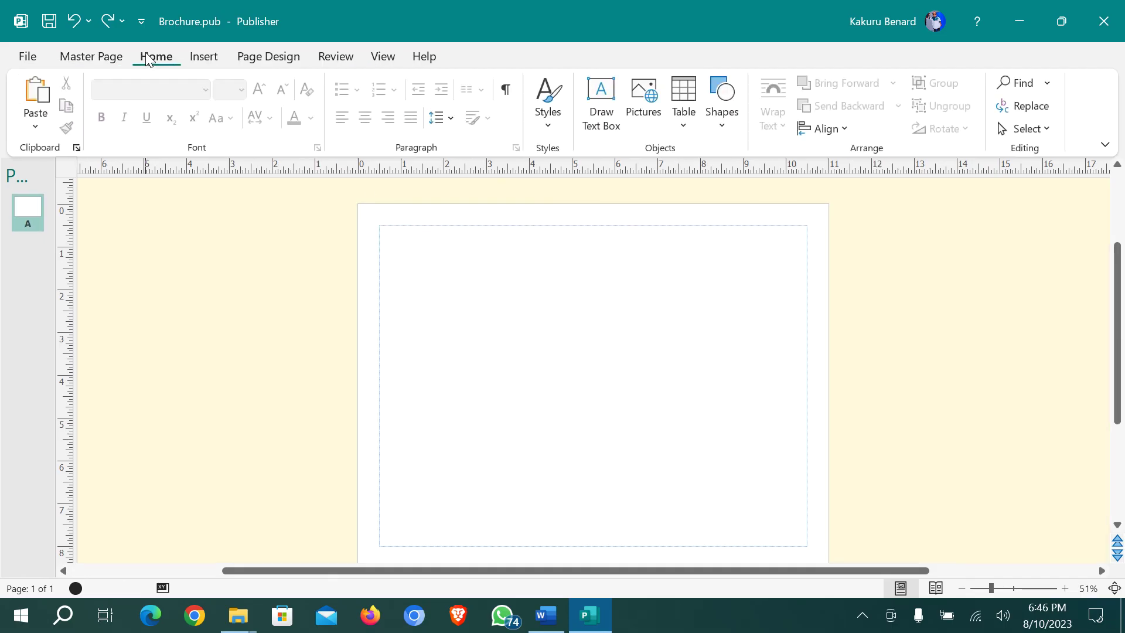
left_click(604, 114)
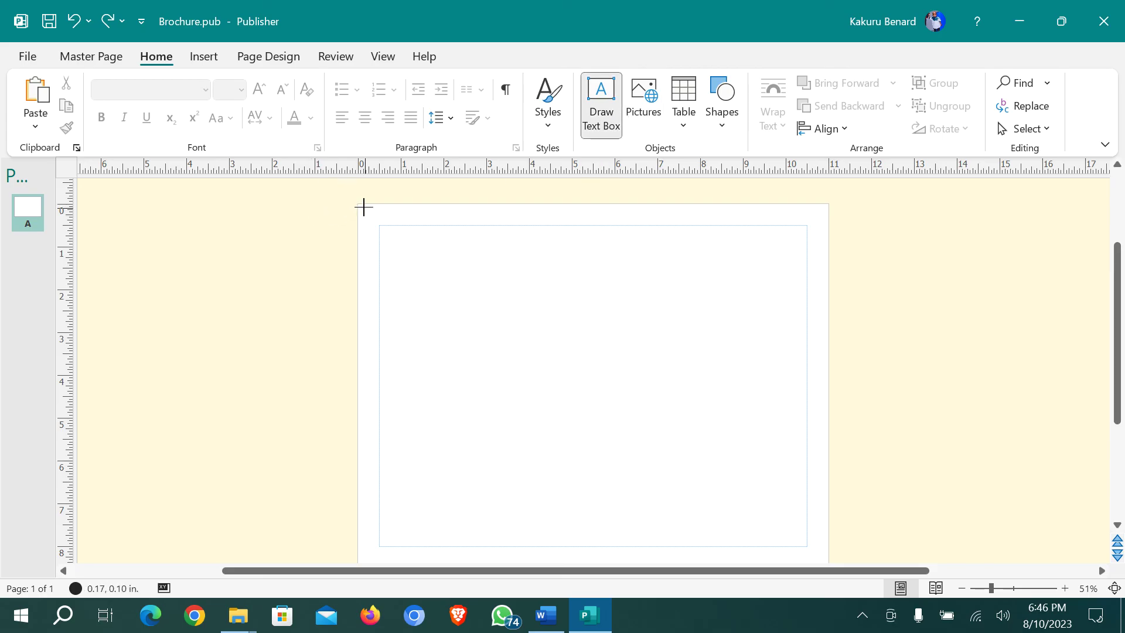
mouse_move(359, 203)
left_mouse_down()
mouse_move(745, 377)
mouse_move(831, 490)
mouse_move(826, 564)
mouse_move(827, 460)
left_mouse_up()
scroll(828, 462, "up", 2)
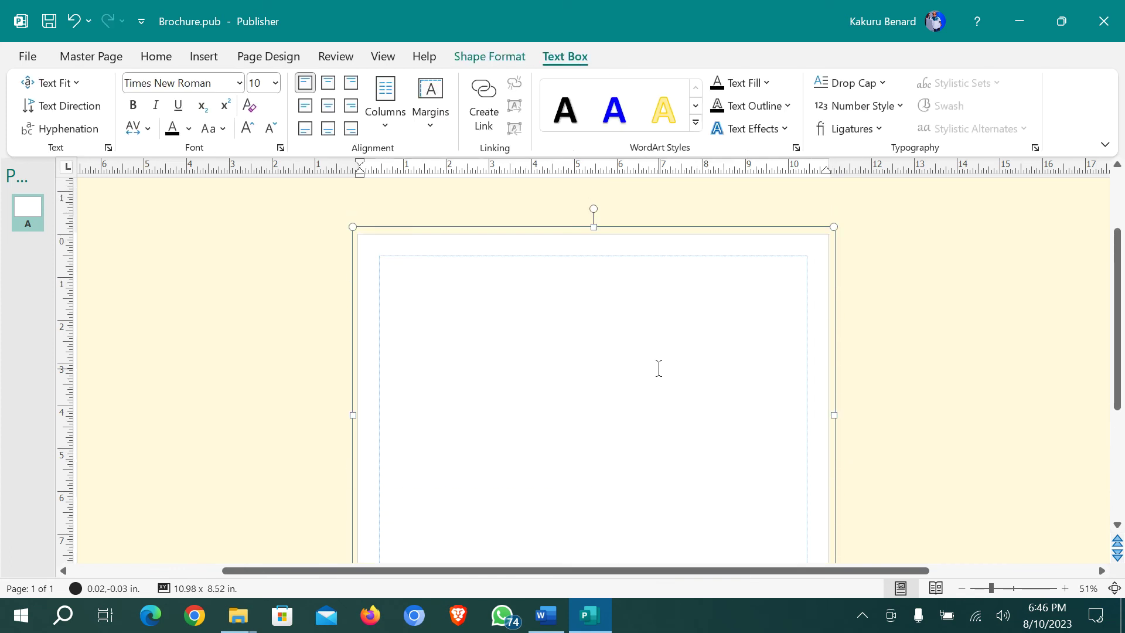
scroll(658, 368, "down", 1)
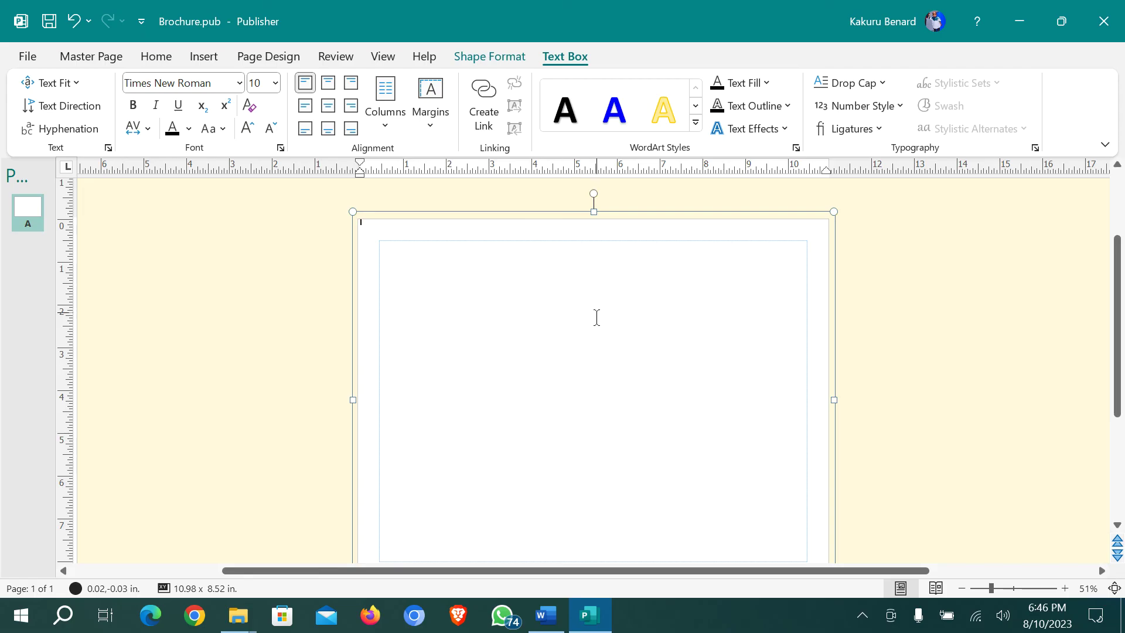
Fill the page-sized box with Light Green, then close the master page
left_click(490, 55)
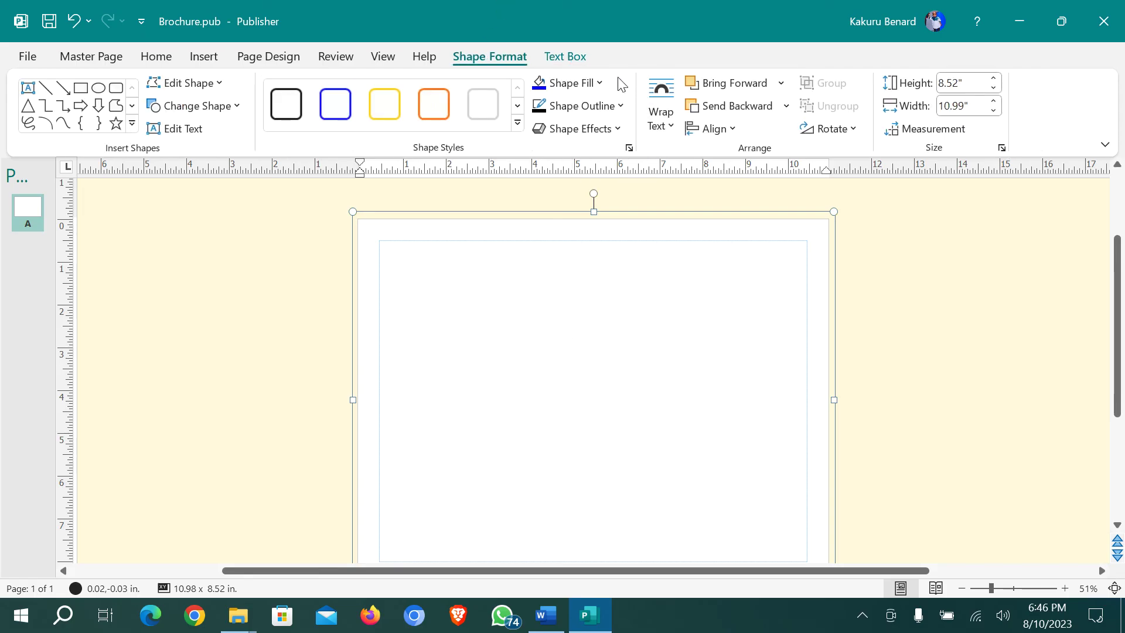
left_click(599, 84)
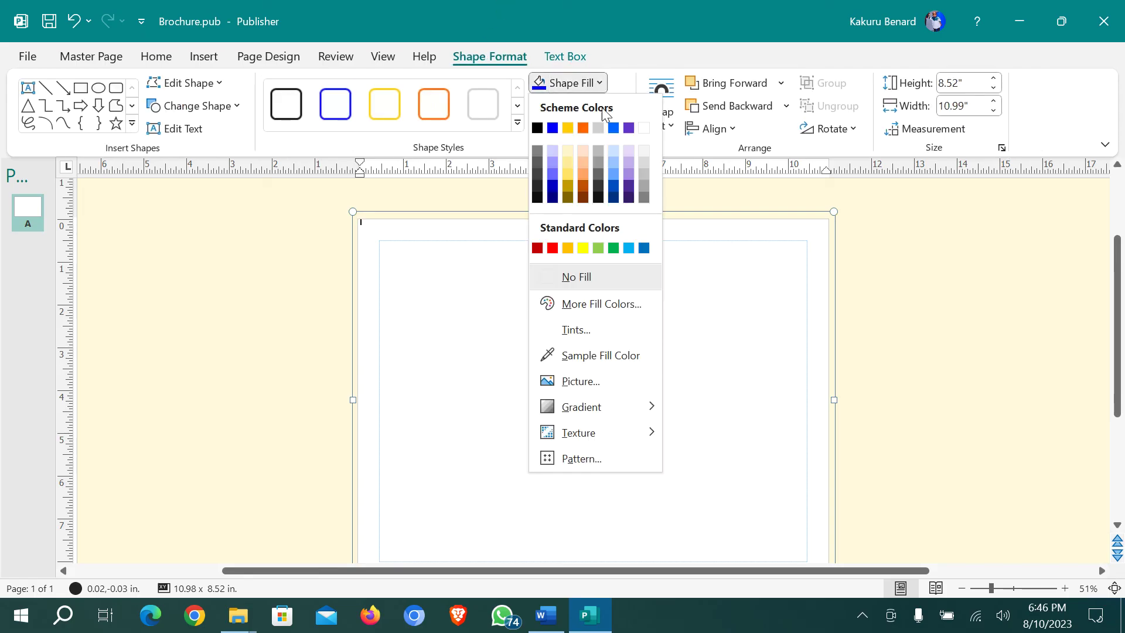
left_click(568, 187)
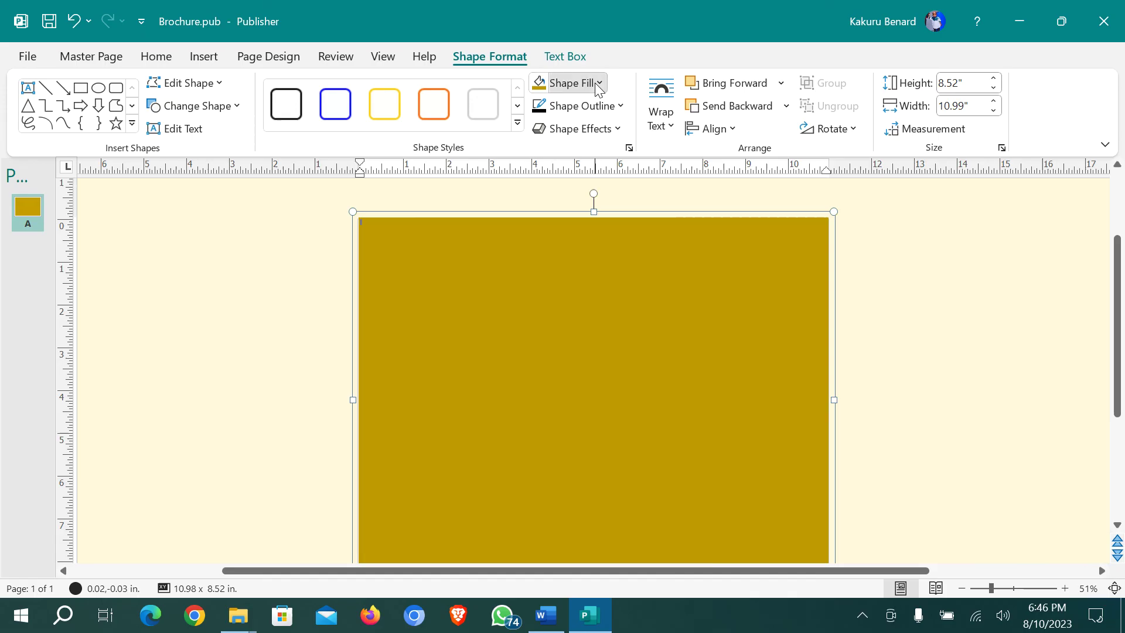
left_click(571, 82)
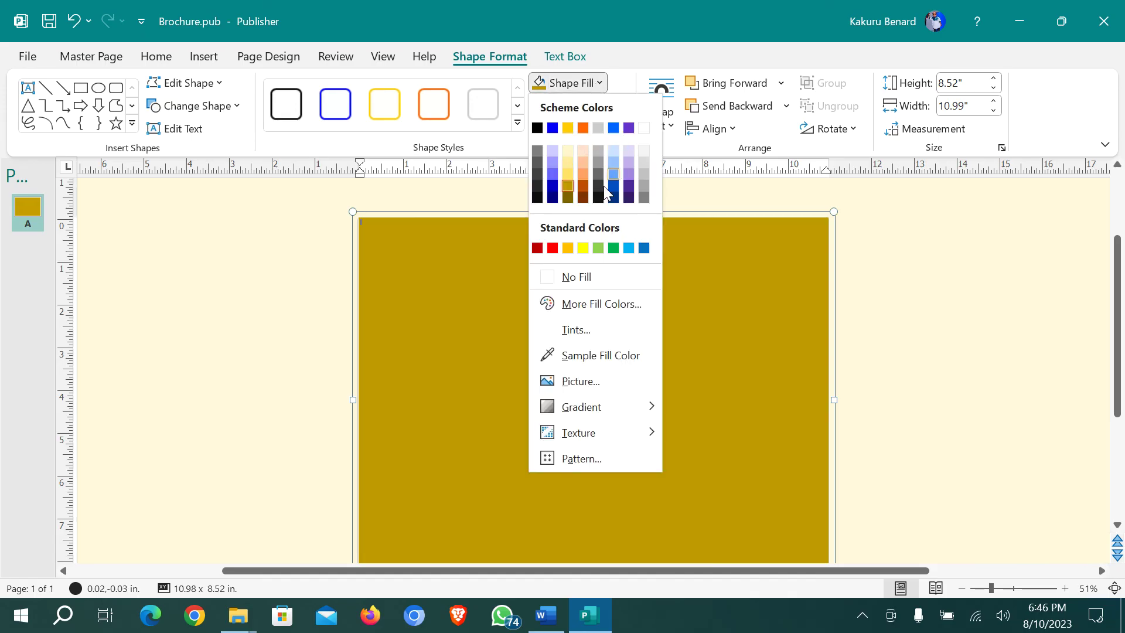
left_click(599, 248)
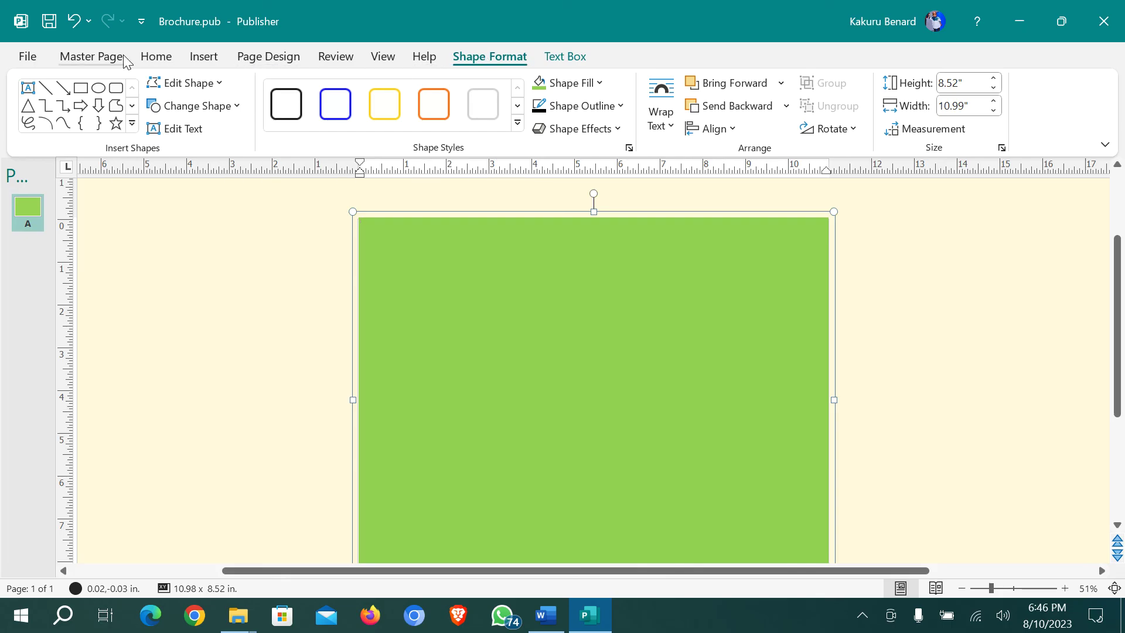
left_click(97, 56)
left_click(501, 111)
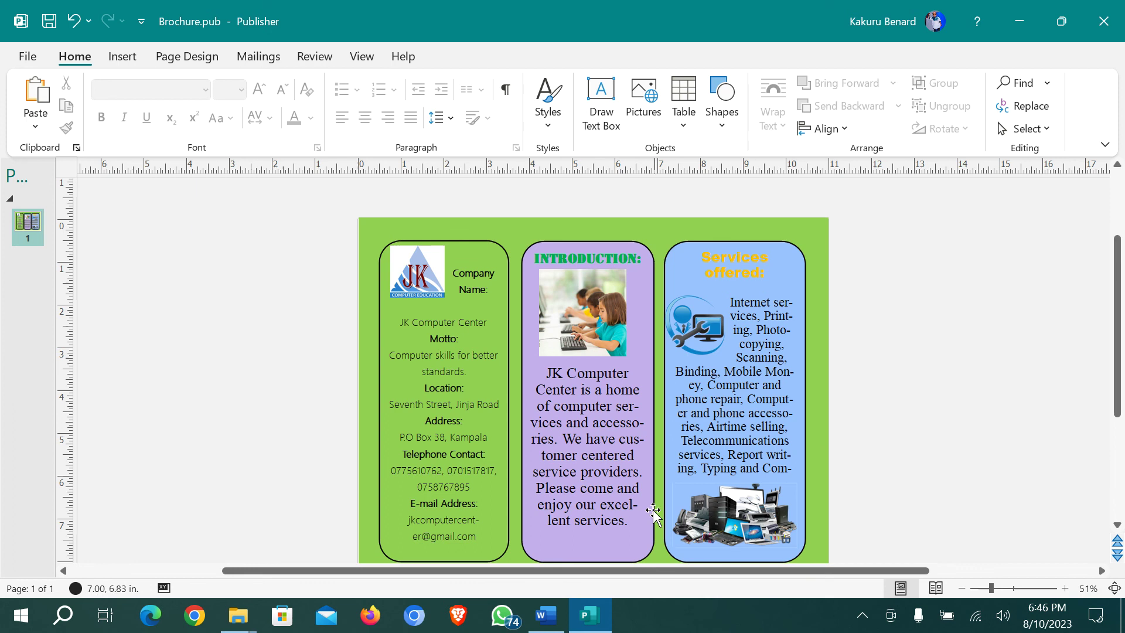
Give the left brochure panel an orange shape fill
left_click(482, 242)
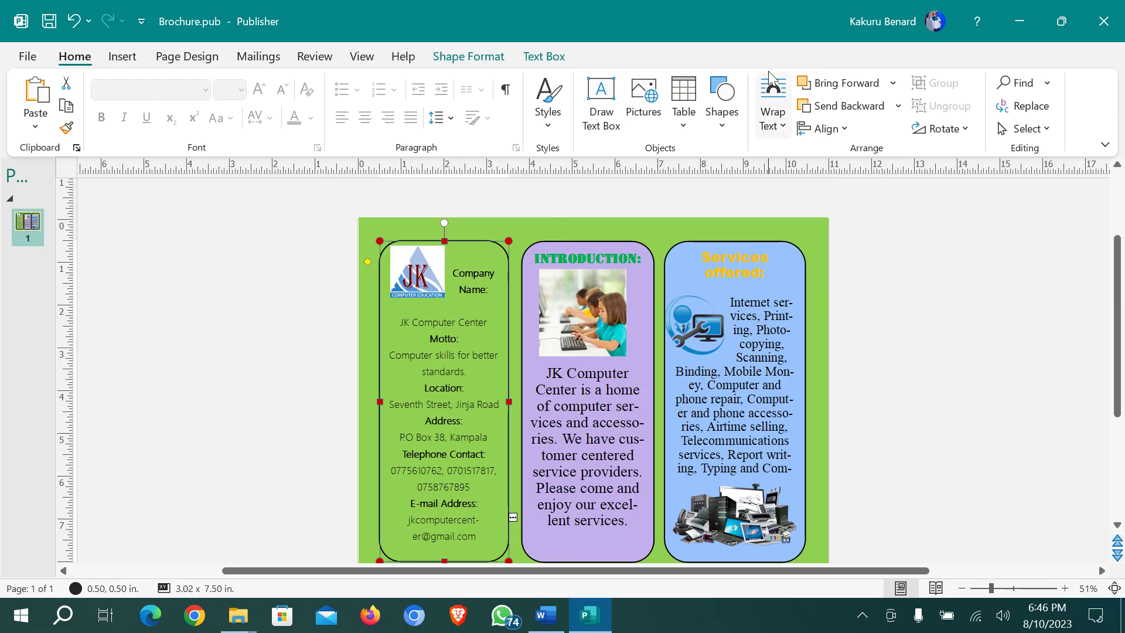
left_click(468, 56)
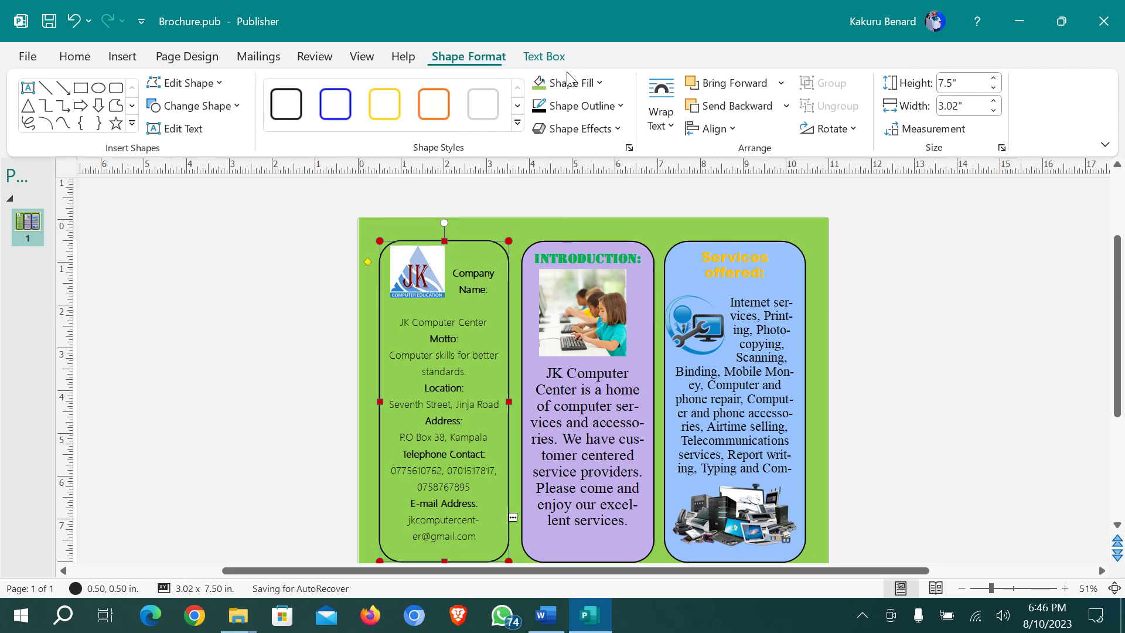
left_click(600, 84)
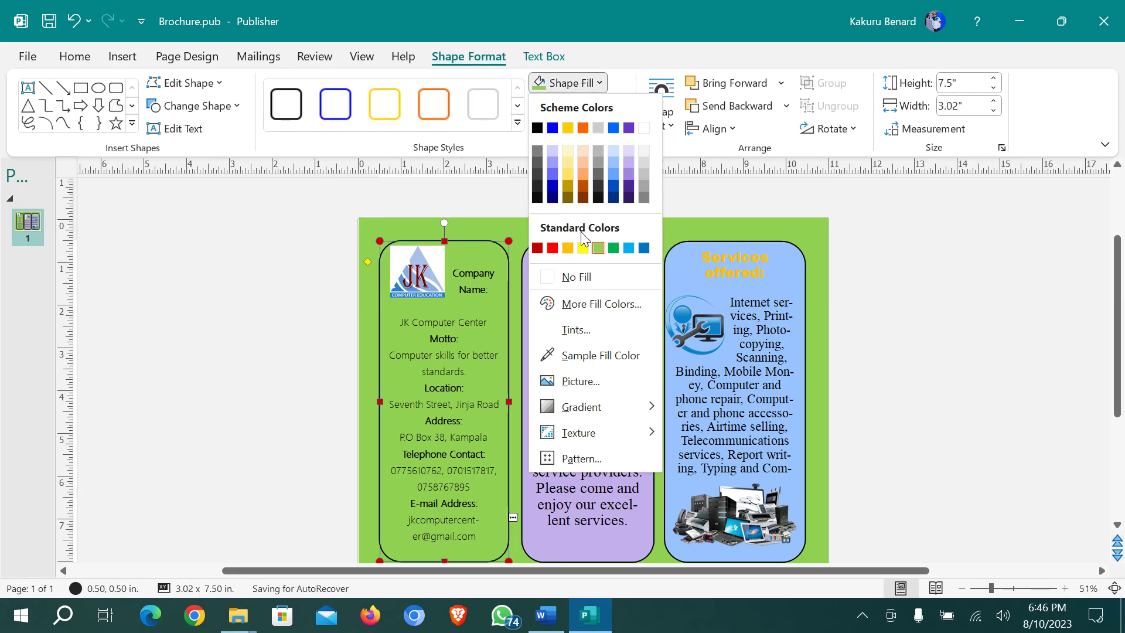
left_click(569, 248)
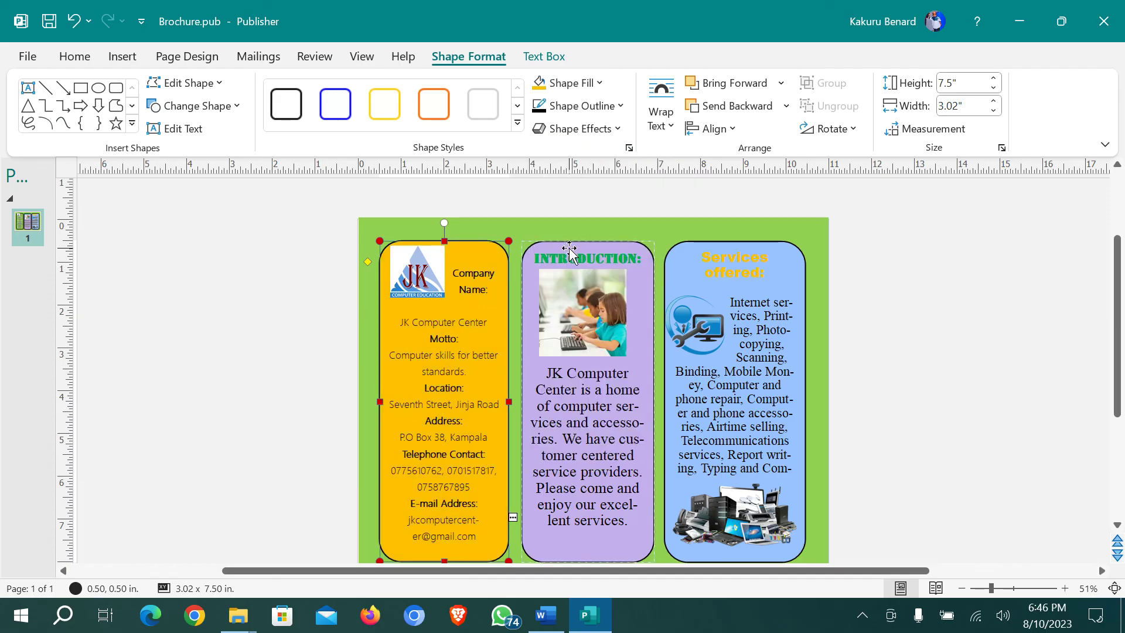
left_click(900, 308)
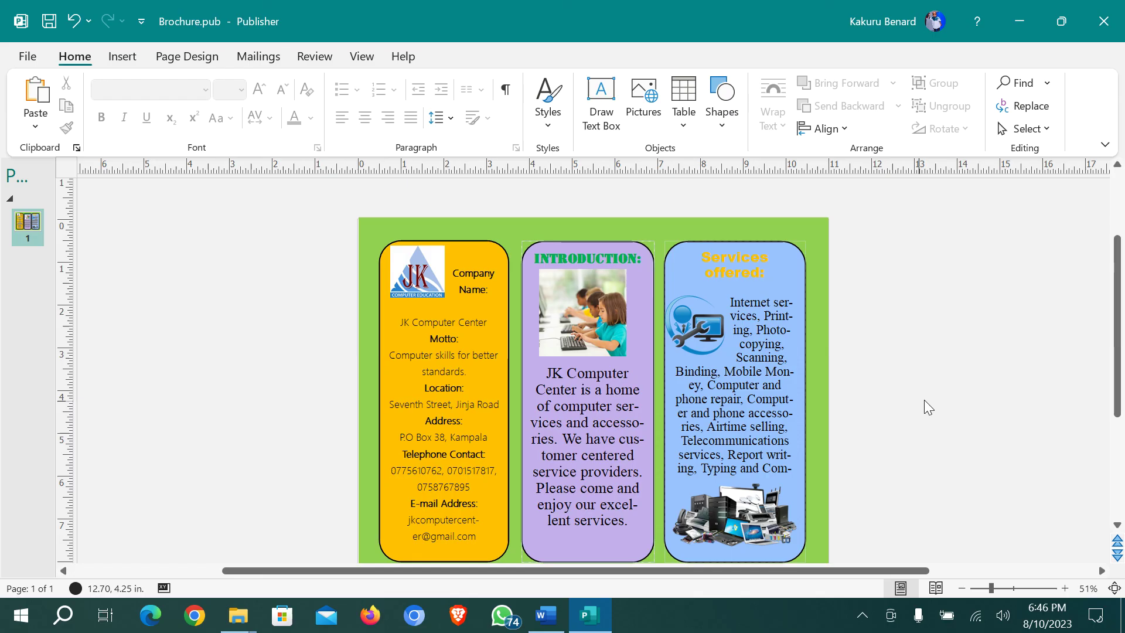
Check the task instructions in Word, then return to the brochure
scroll(863, 402, "down", 1)
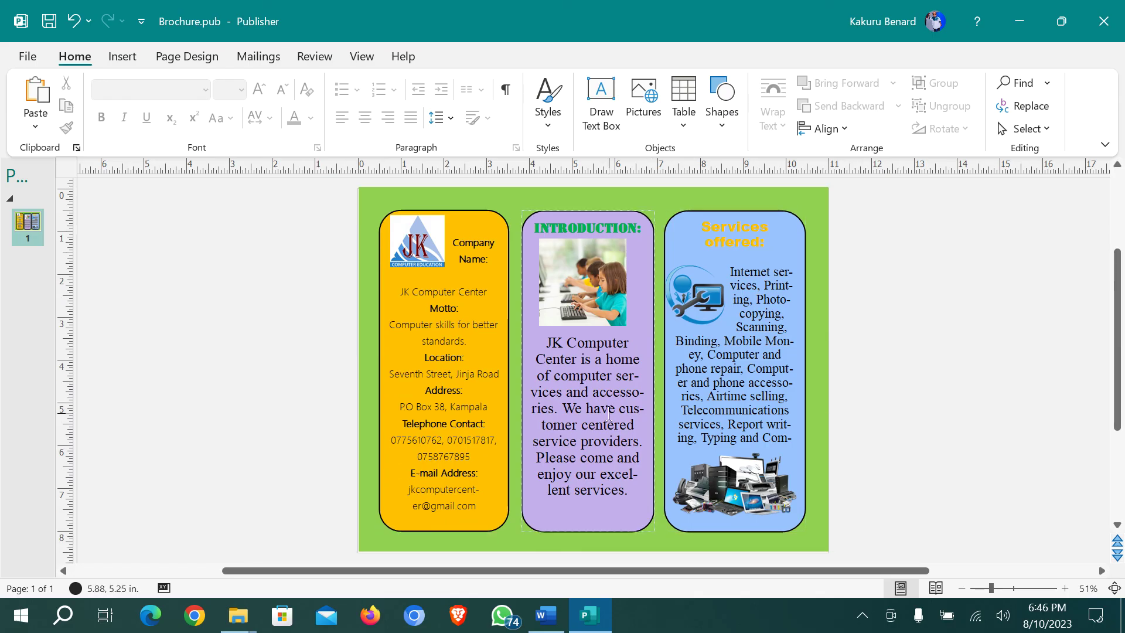
left_click(555, 619)
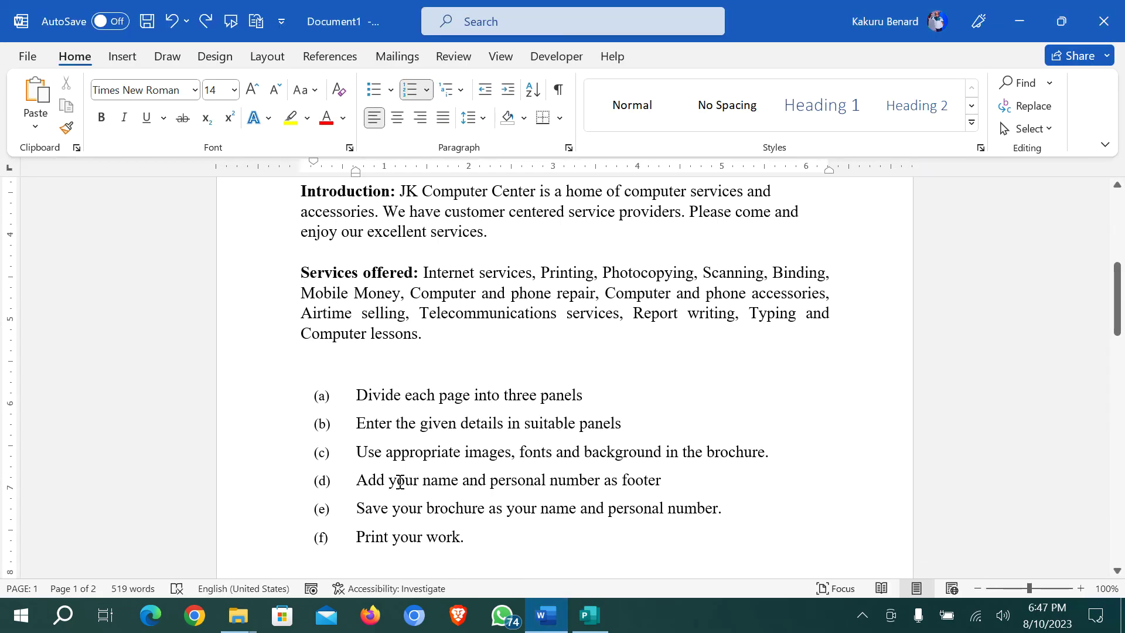
left_click(591, 614)
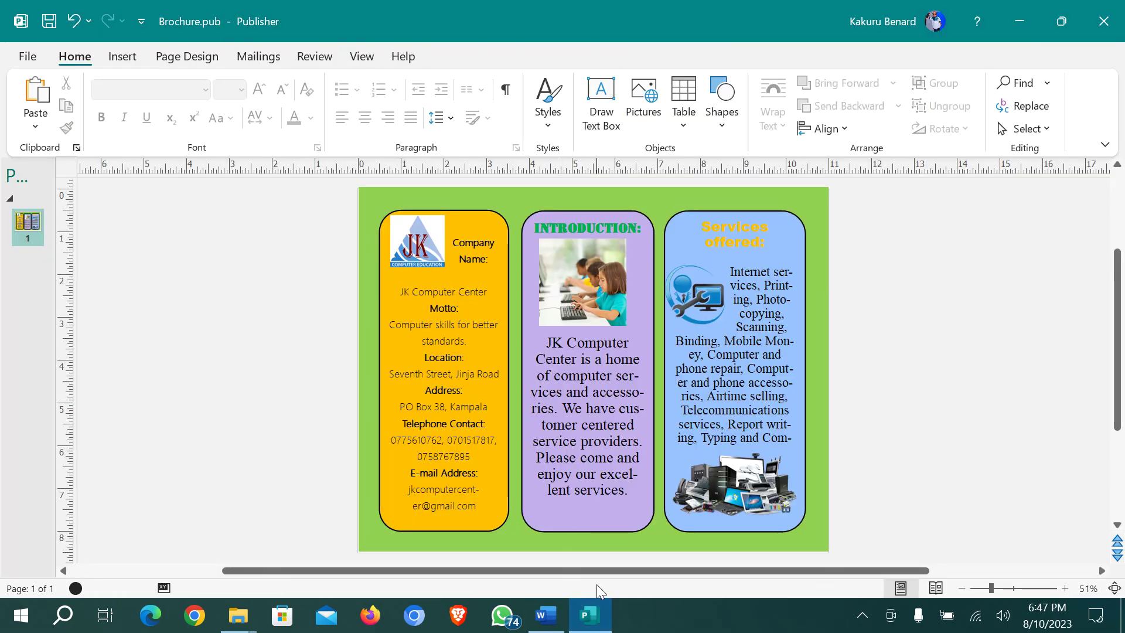
Insert a footer with the student's full name and personal number, then close the master page
left_click(123, 59)
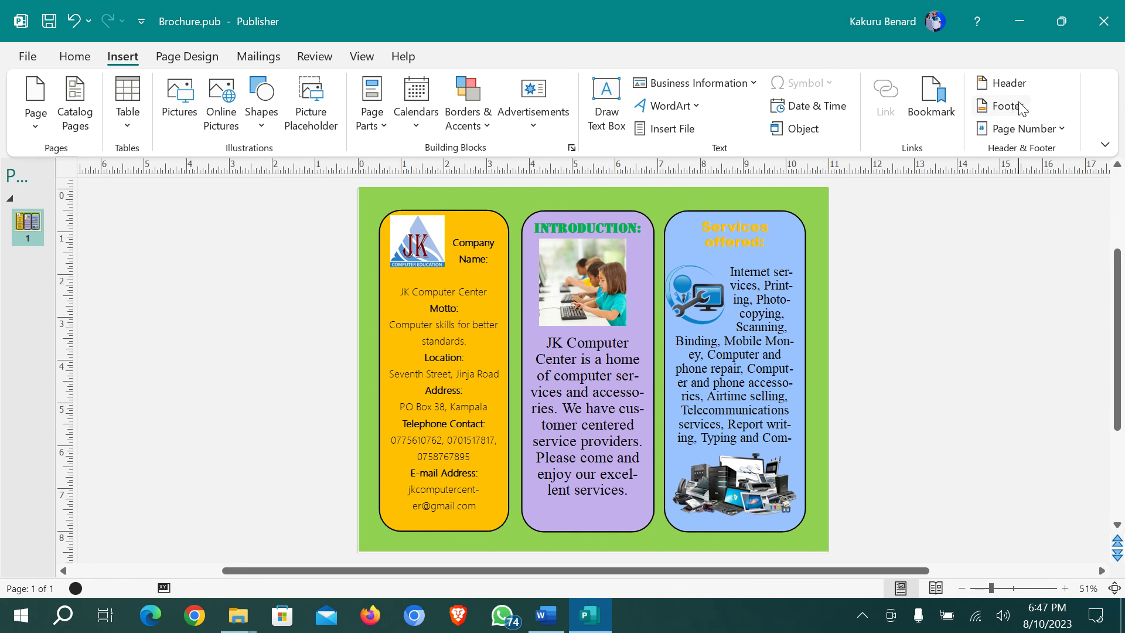
left_click(1003, 111)
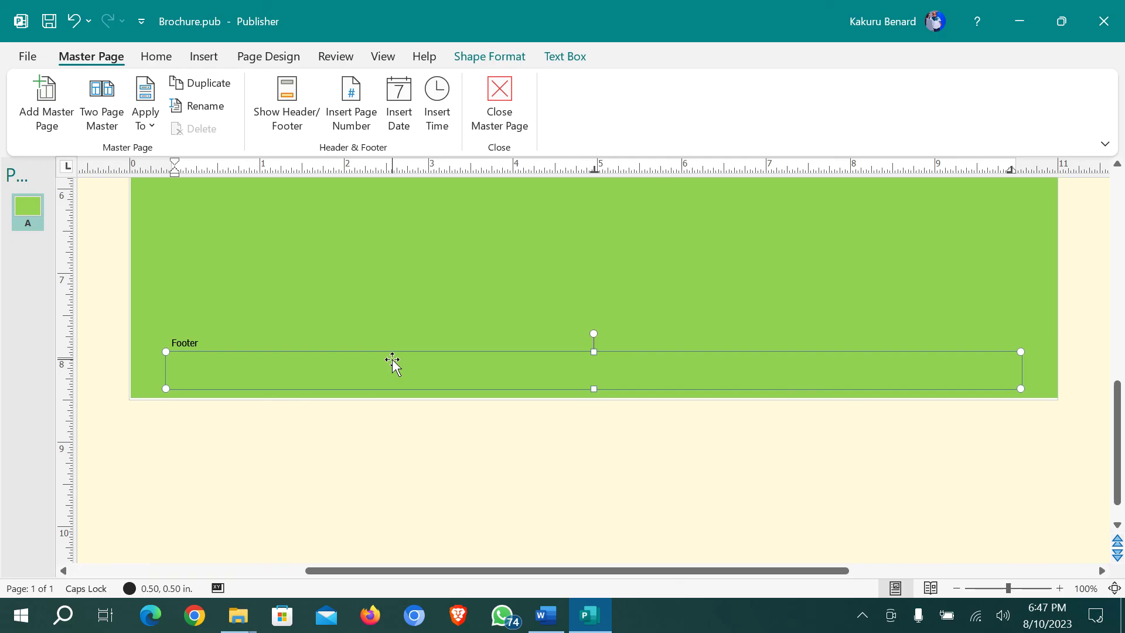
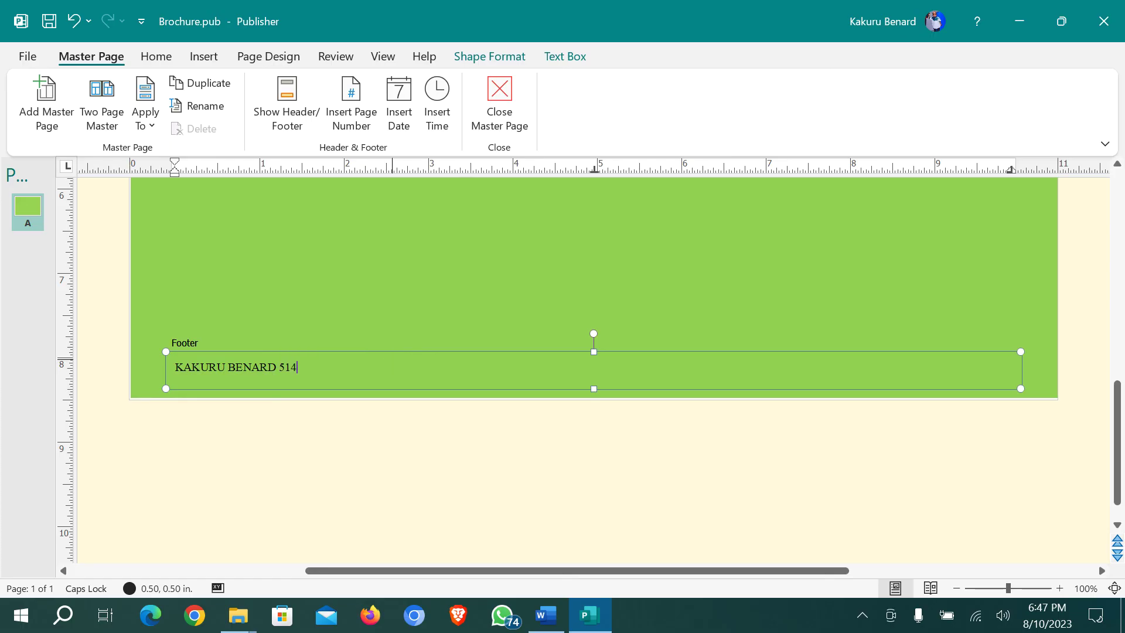
left_click(509, 107)
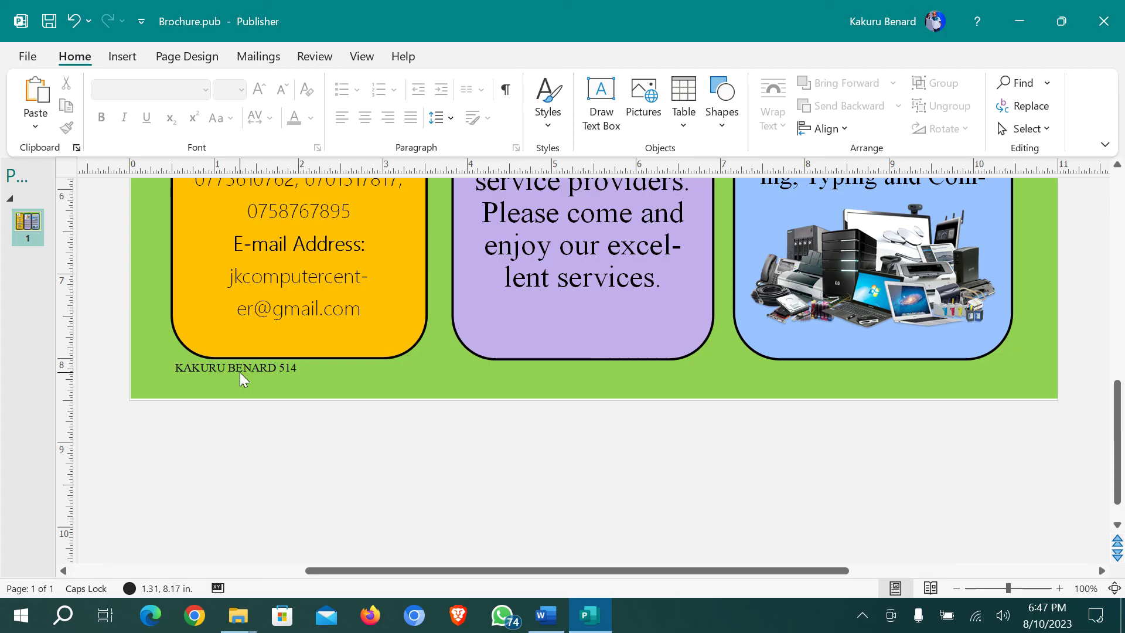
Zoom out to 50% so the whole brochure page and its footer are visible
scroll(395, 424, "up", 1)
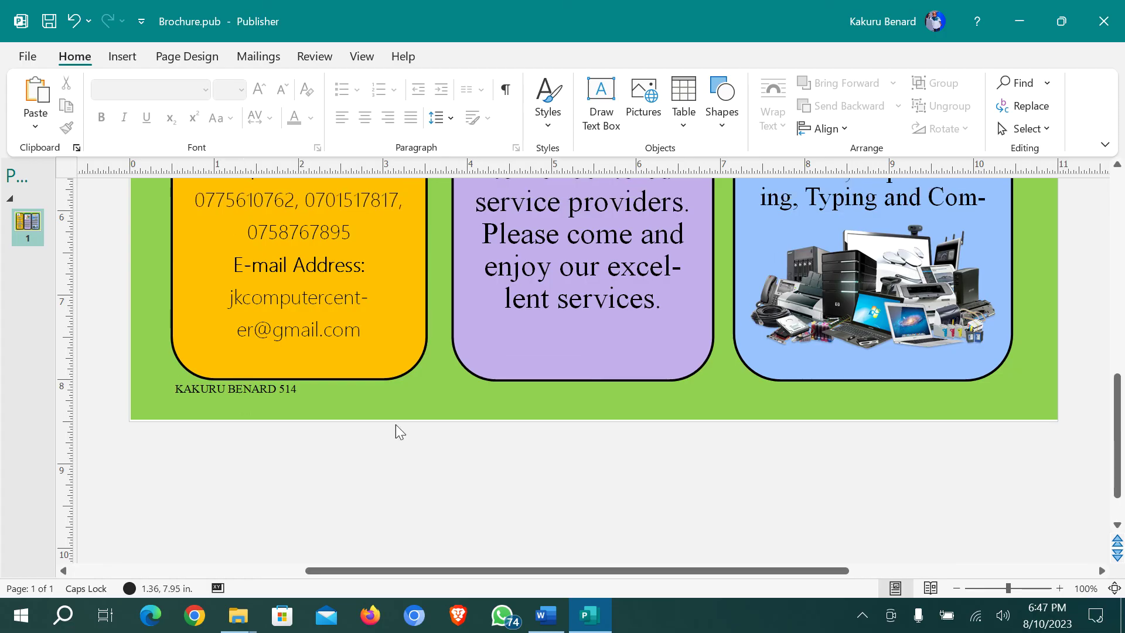
left_click(955, 588)
left_click(956, 588)
left_click(956, 589)
left_click(955, 588)
scroll(792, 404, "up", 5)
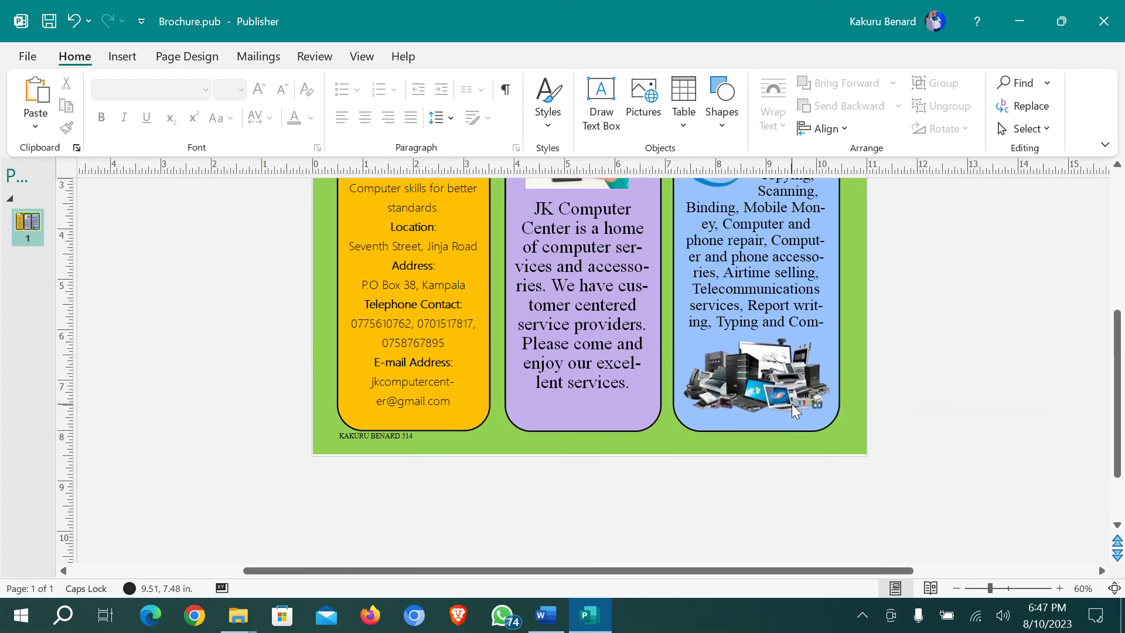
scroll(794, 410, "up", 1)
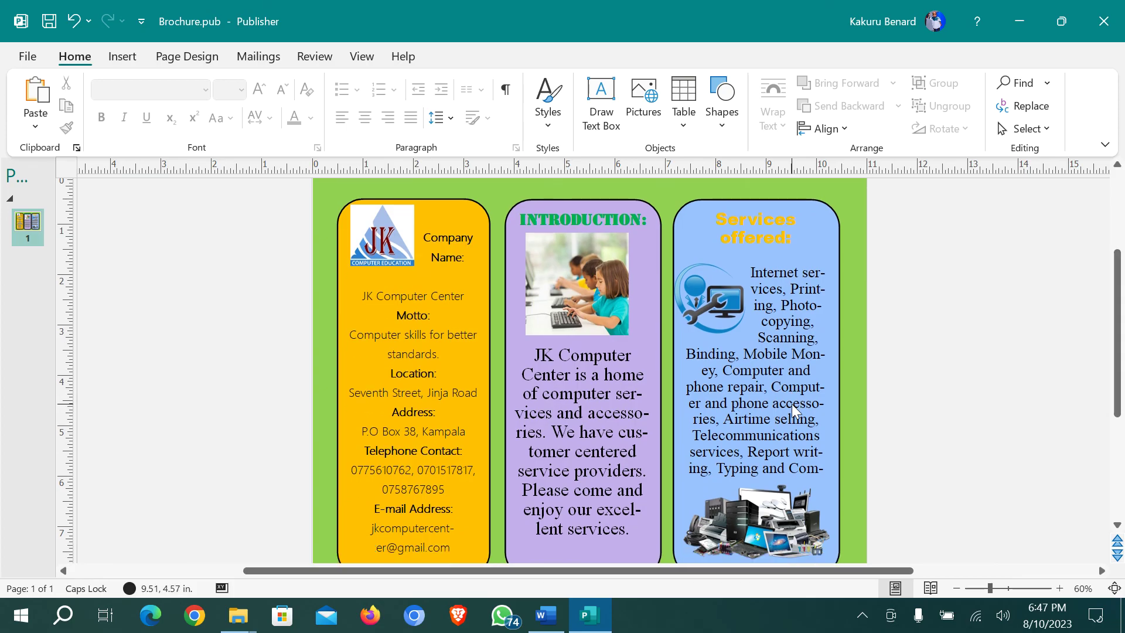
left_click(957, 588)
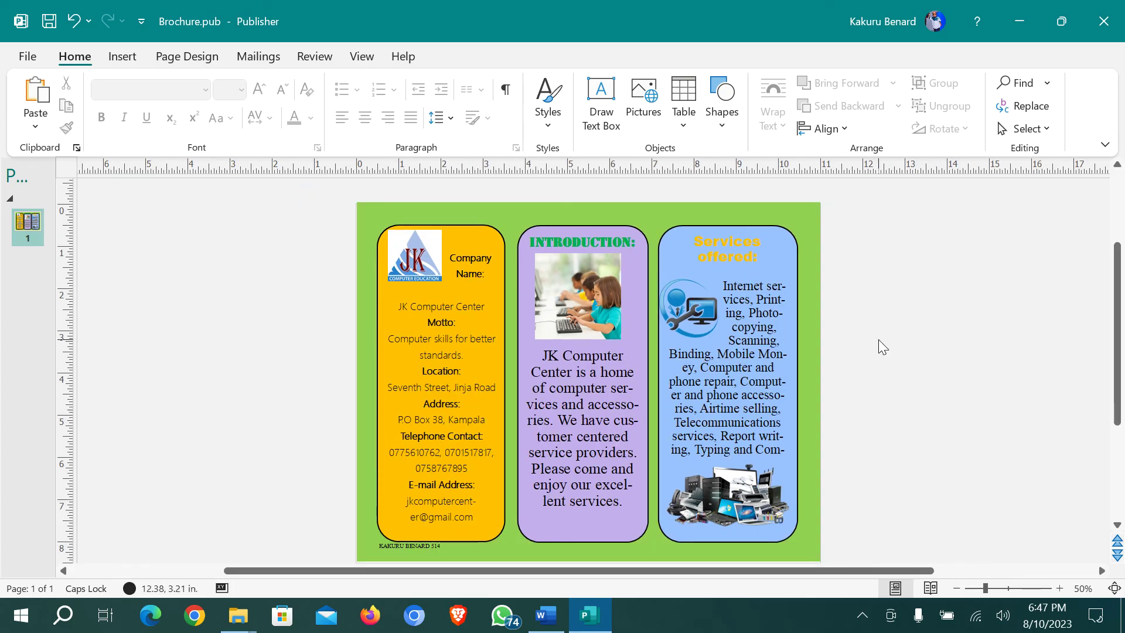